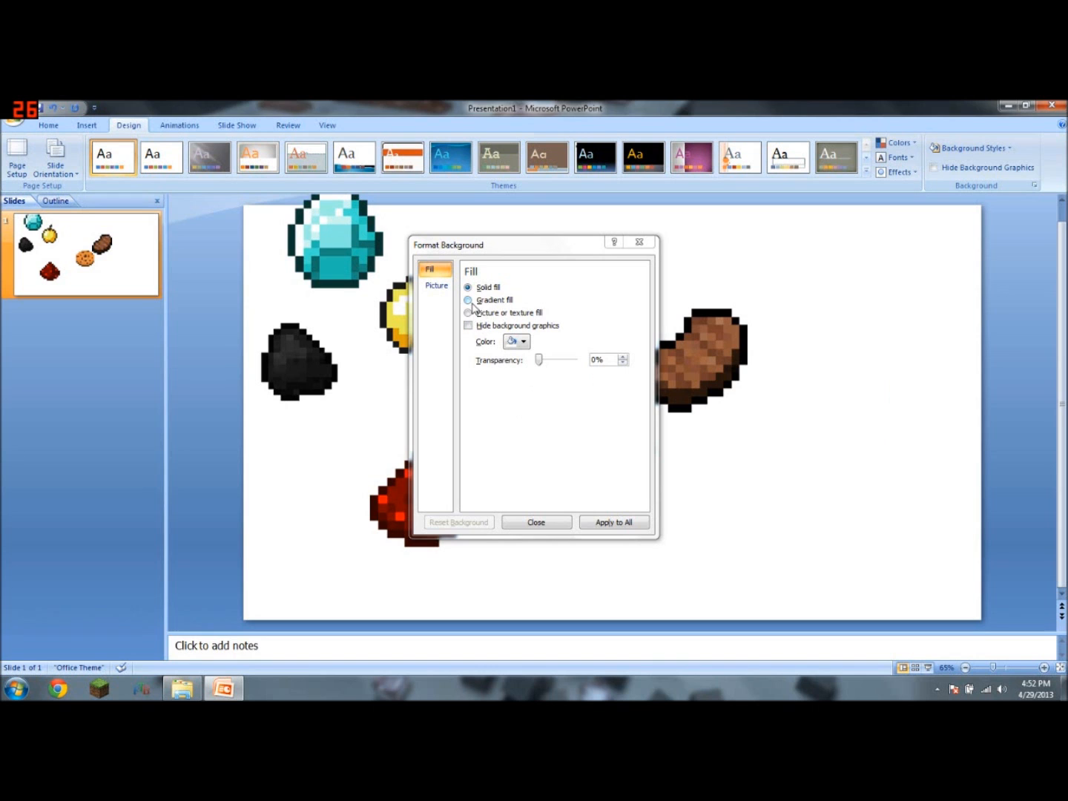
Give the slide background a gradient fill with the preset that runs from blue through white to brownish red
left_click(469, 299)
left_click(548, 341)
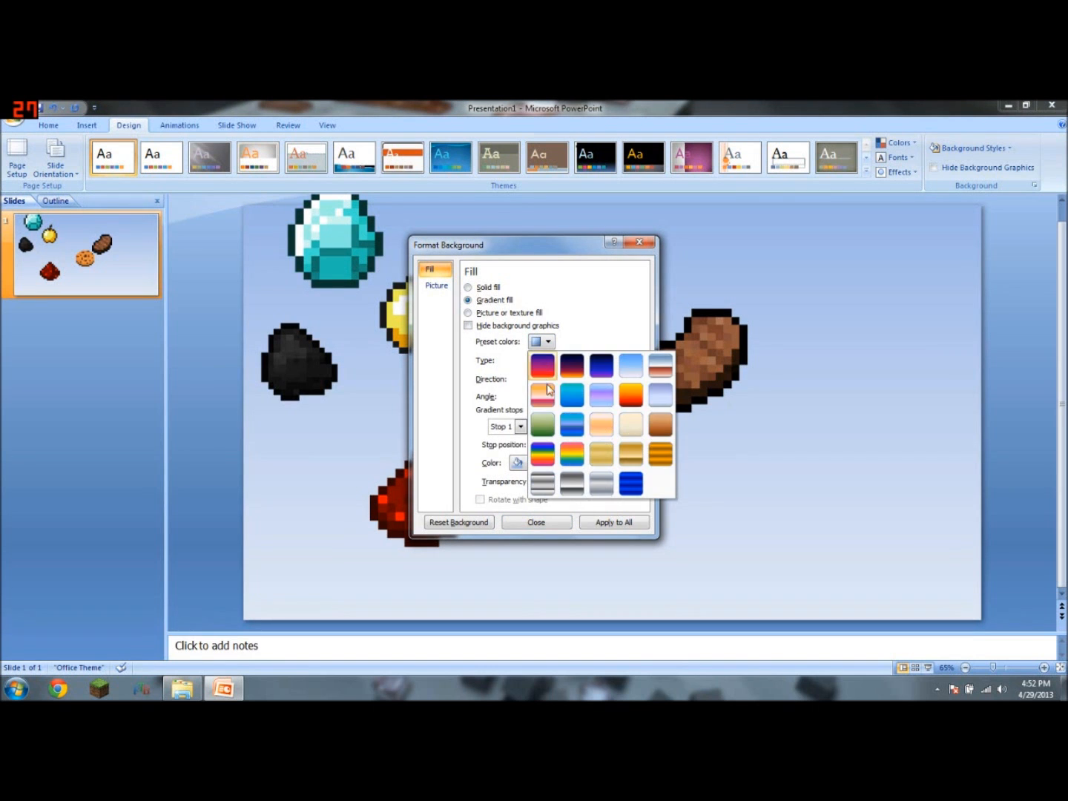
left_click(660, 365)
left_click(548, 341)
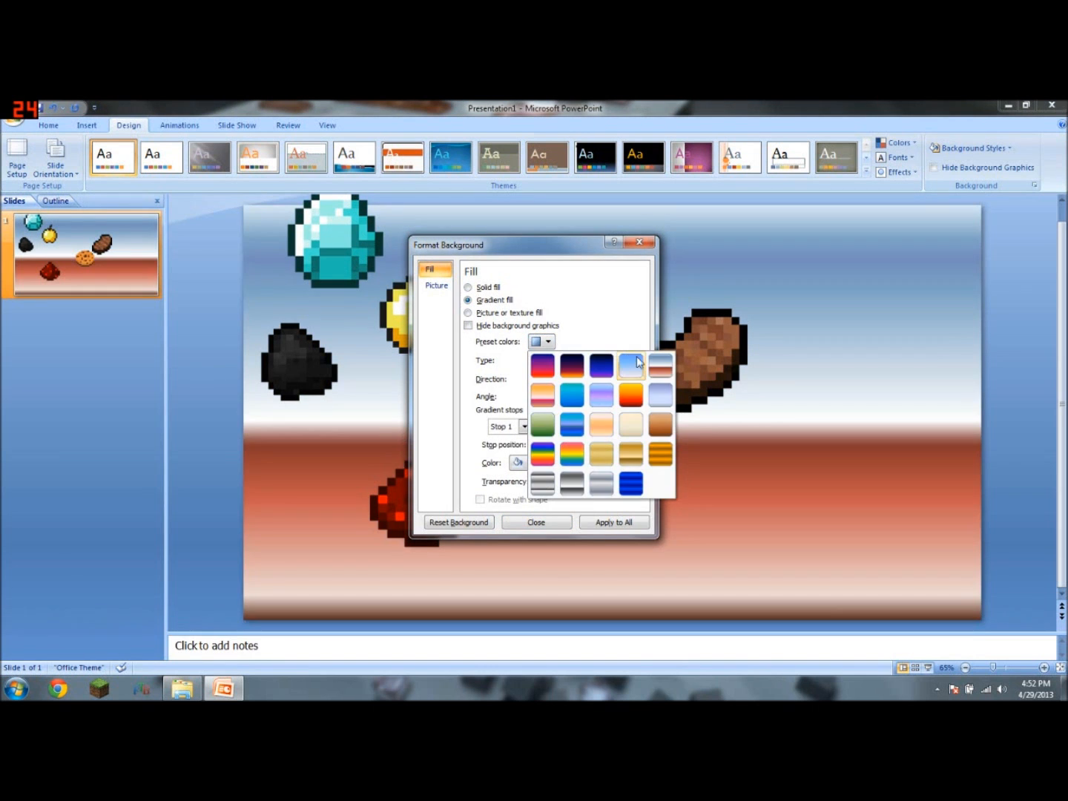
left_click(663, 366)
Set the background gradient type to Radial with the direction spreading from the centre, and close the background settings
left_click(558, 360)
left_click(557, 387)
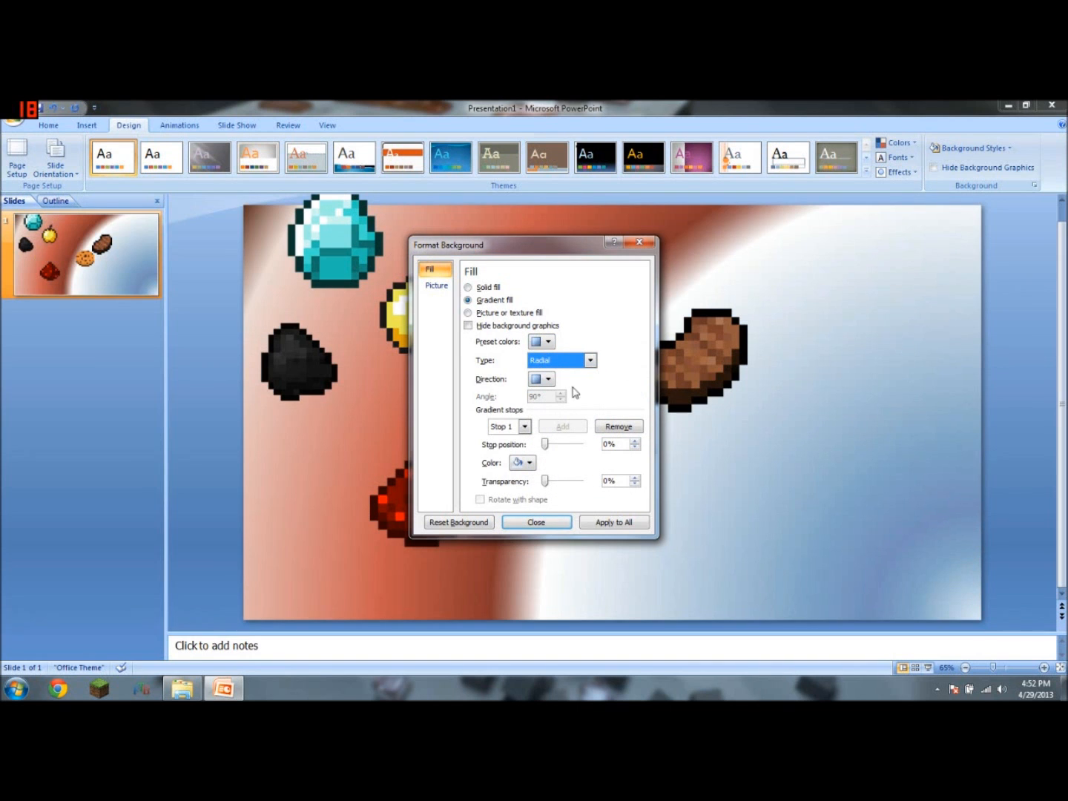
left_click(545, 379)
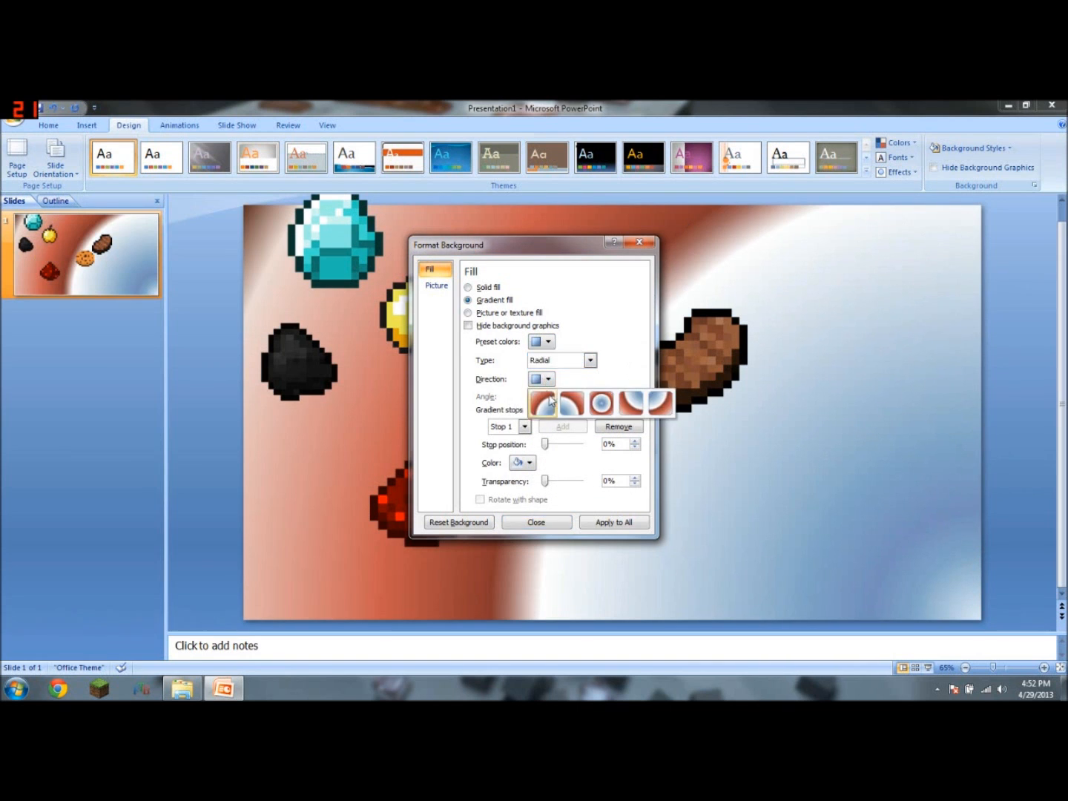
left_click(602, 409)
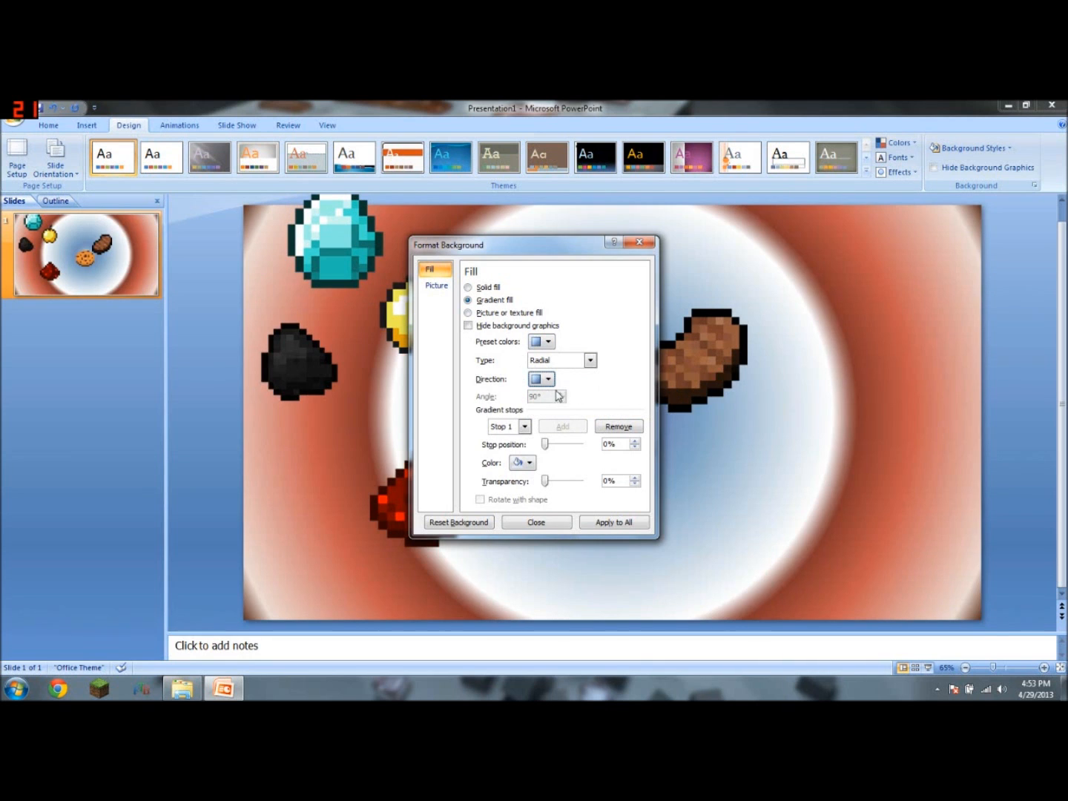
left_click(536, 523)
Arrange the steak, golden apple, cookie, redstone and coal pictures in a ring inside the background's white circle
left_click_drag(689, 363, 596, 260)
left_click_drag(441, 315, 482, 311)
left_click_drag(604, 434, 754, 336)
left_click_drag(466, 499, 767, 486)
left_click_drag(356, 396, 614, 586)
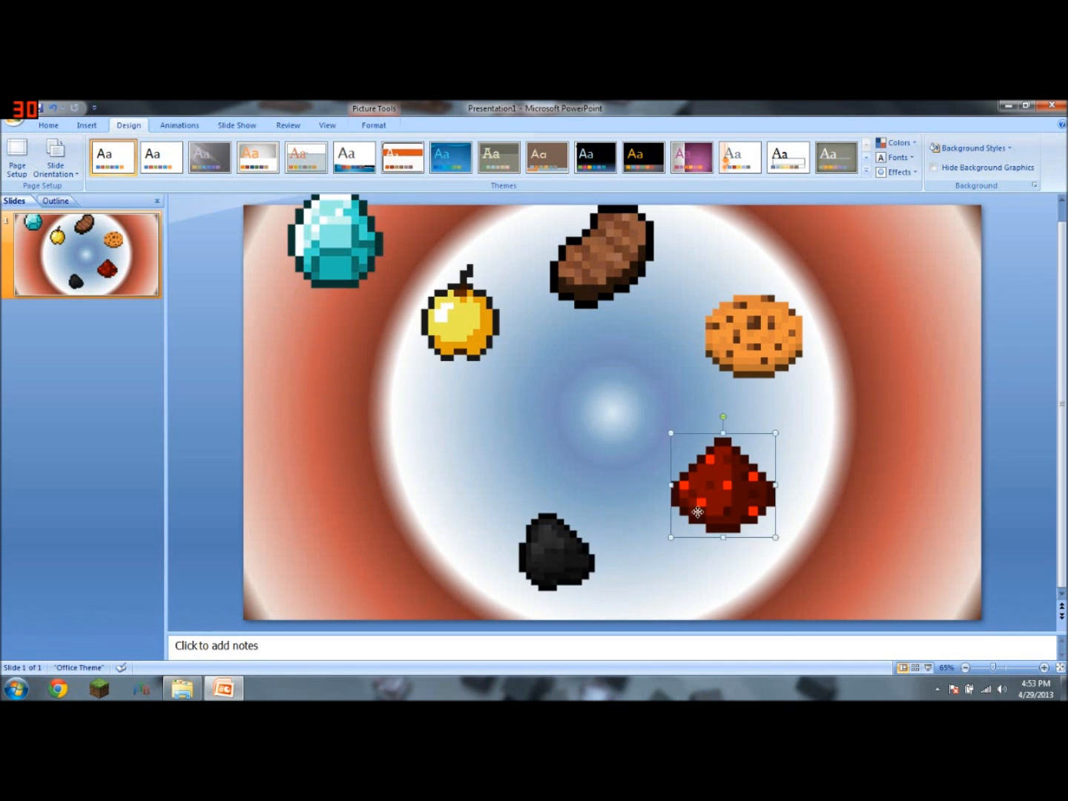
Move the diamond into the ring below the golden apple and shift the redstone and coal to even out the spacing
left_click_drag(723, 486, 747, 529)
left_click_drag(577, 557, 597, 569)
left_click_drag(349, 264, 497, 493)
left_click(581, 543)
left_click_drag(581, 543, 618, 558)
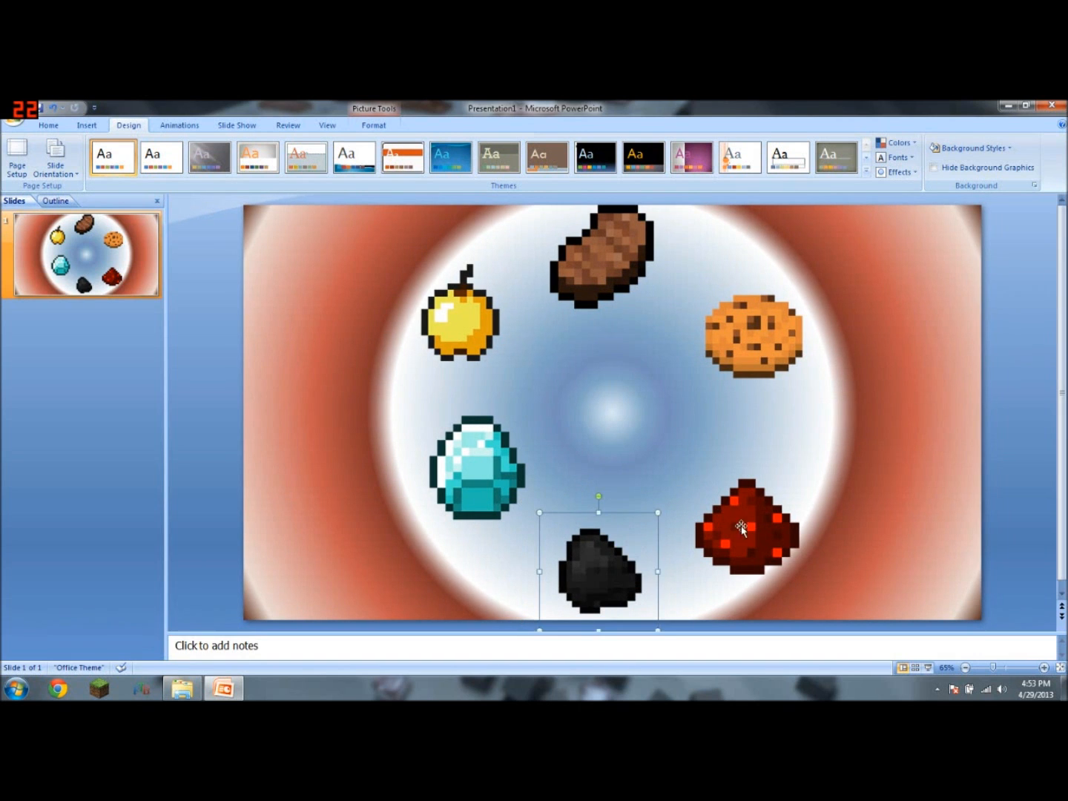
left_click_drag(740, 528, 755, 496)
left_click_drag(617, 559, 634, 559)
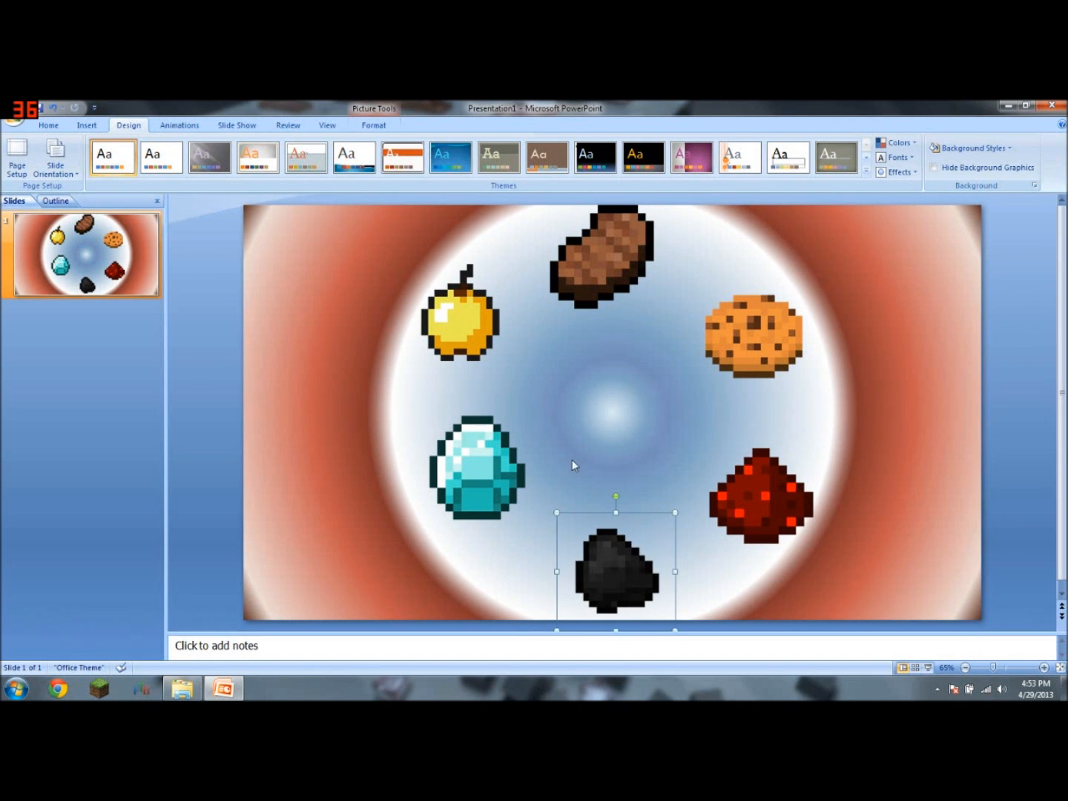
left_click(289, 350)
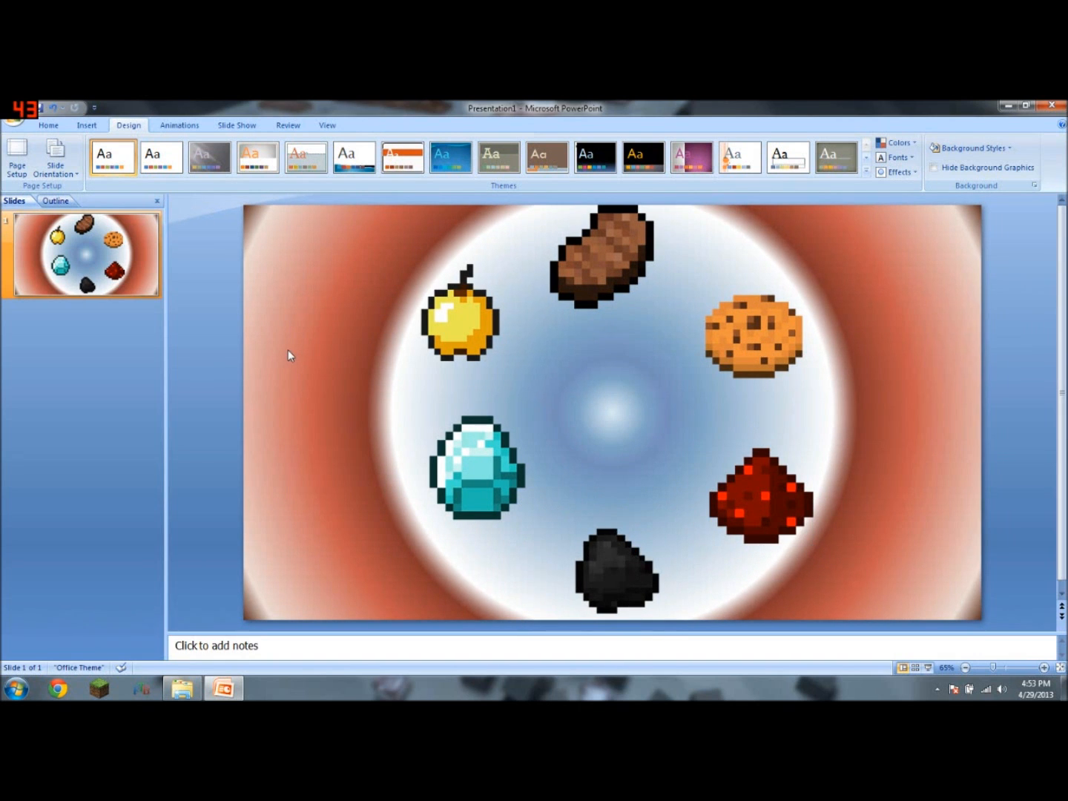
Add two new slides after the picture slide
left_click(98, 361)
key("Return")
key("Return")
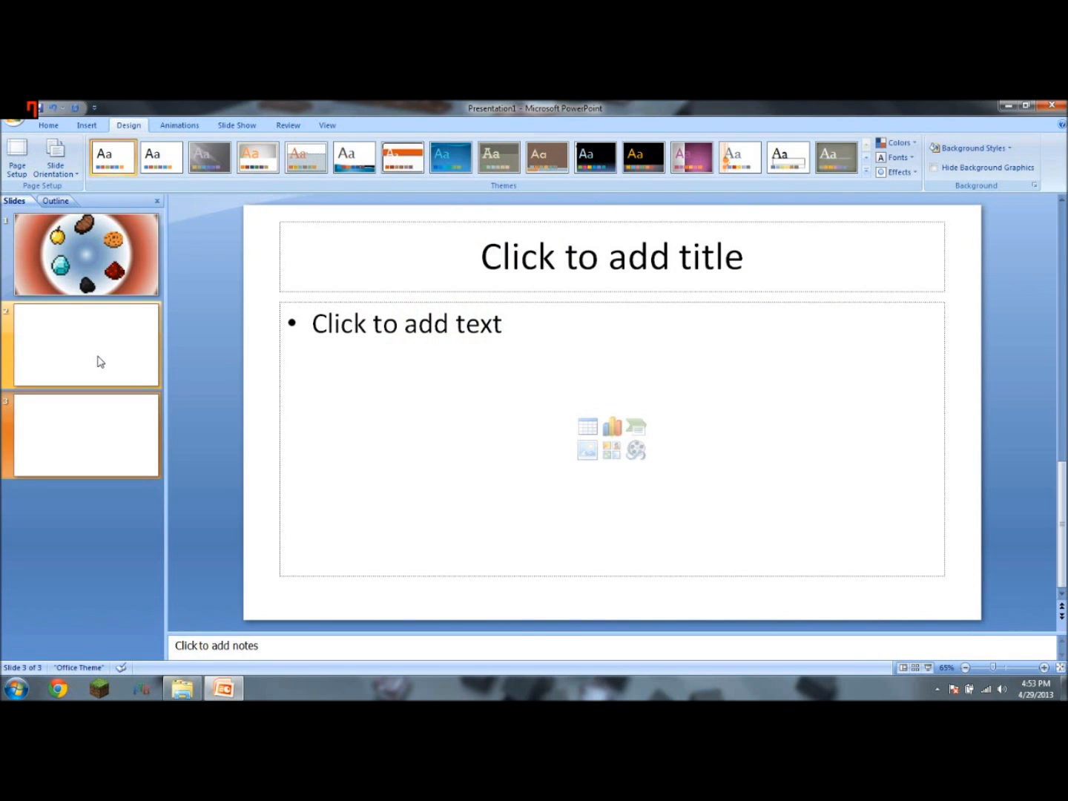
left_click(114, 363)
left_click(95, 441)
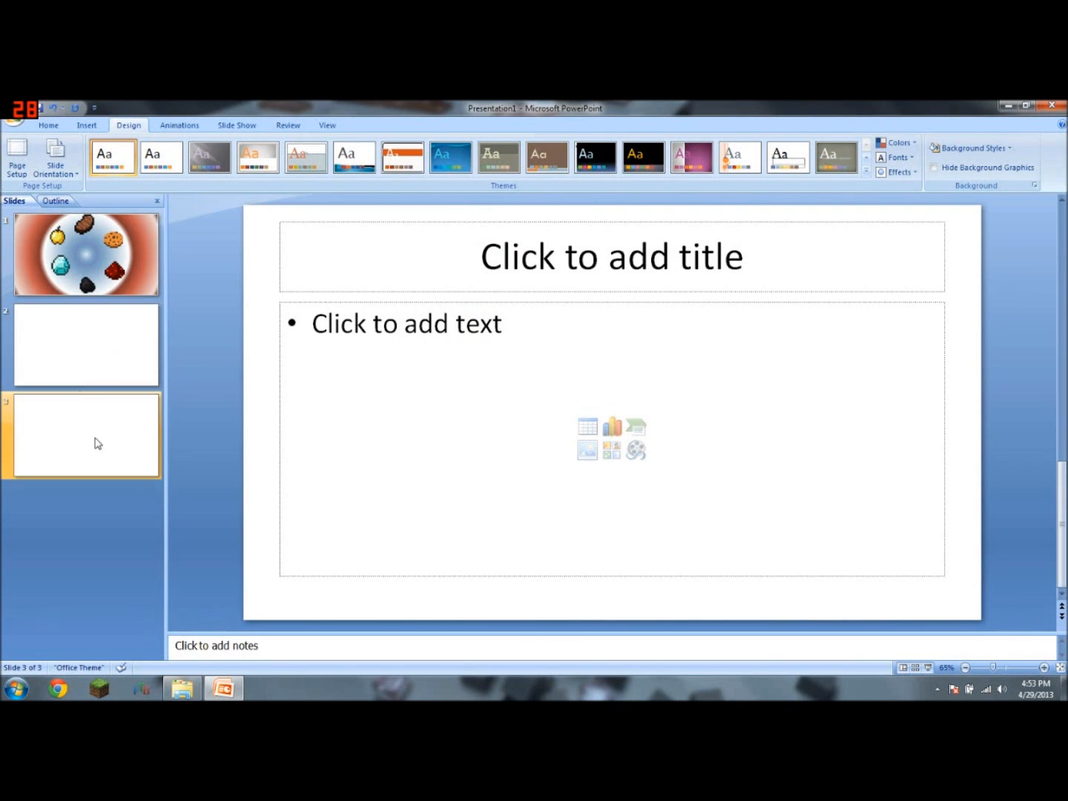
Delete the title and text placeholders from slides 2 and 3 so both are blank
left_click(79, 350)
left_click(403, 284)
key("ctrl+a")
key("Delete")
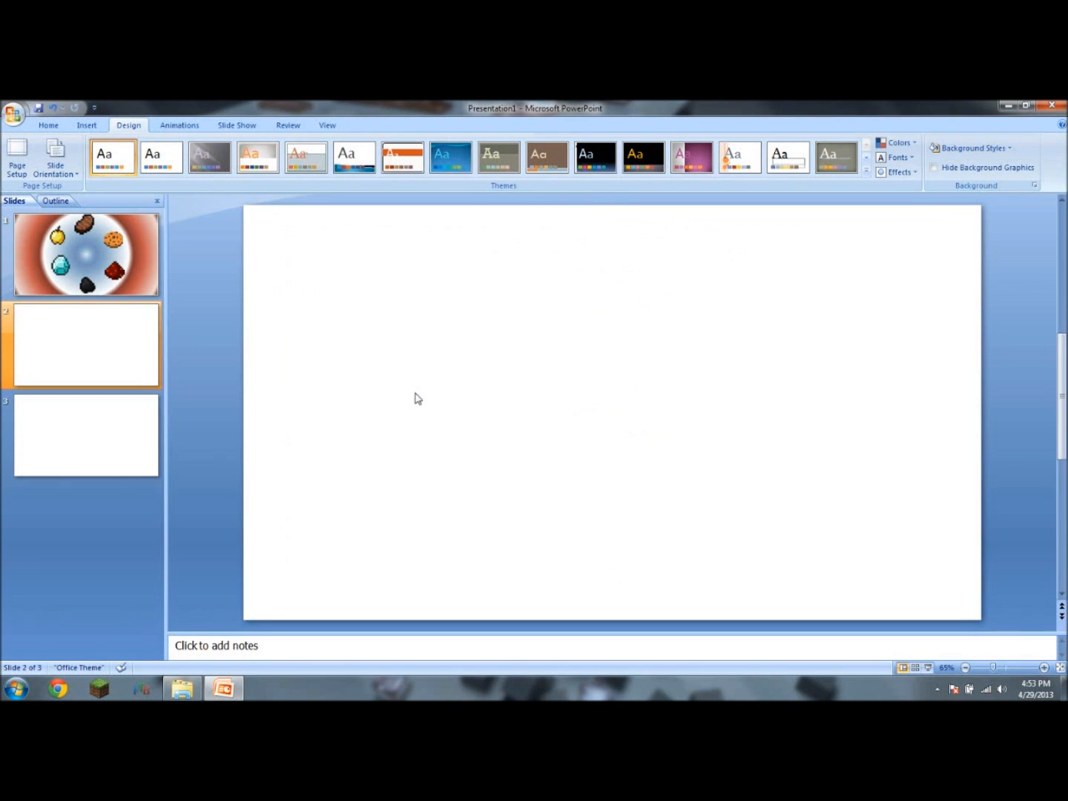
key("Page_Down")
key("ctrl+a")
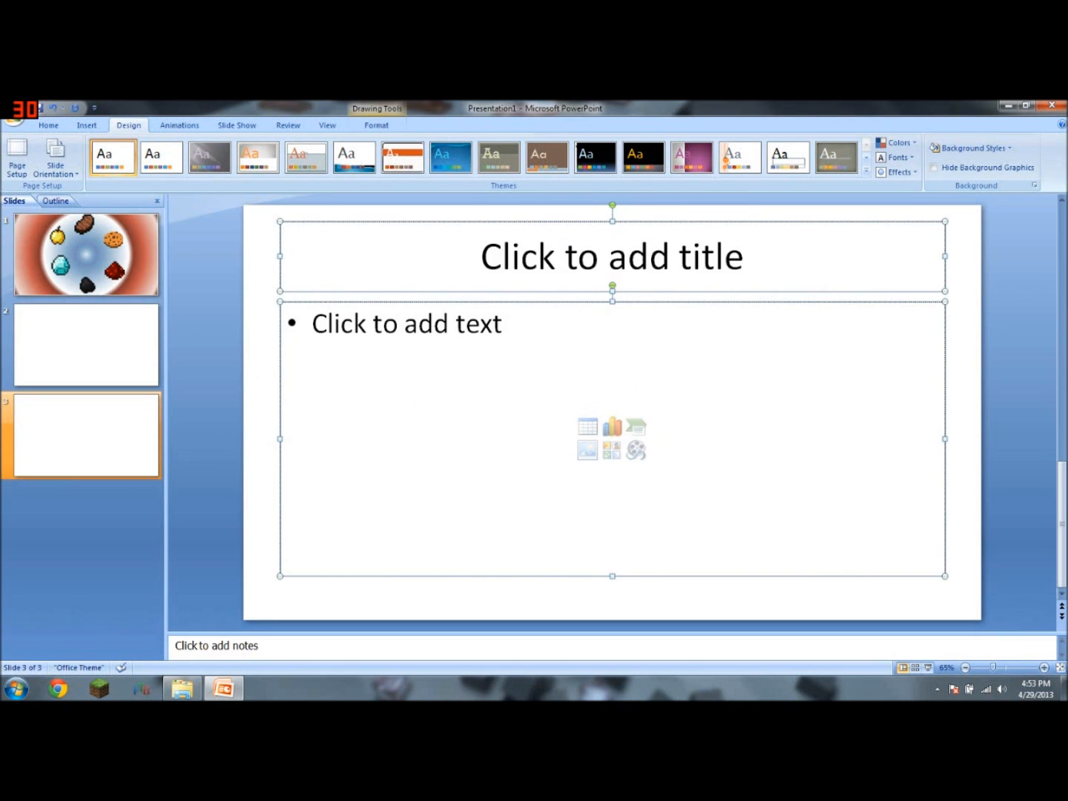
key("Delete")
left_click(41, 351)
left_click(117, 405)
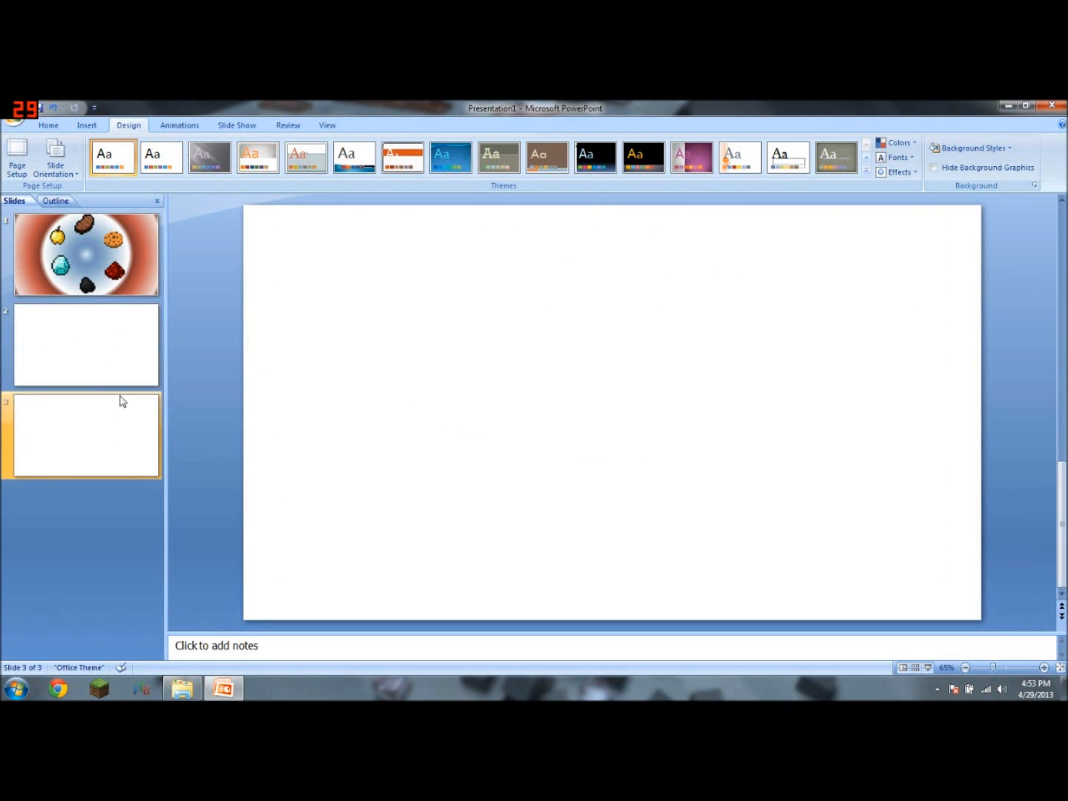
Return to slide 1 and nudge the steak, diamond and coal pictures to refine the ring's spacing
key("Page_Up")
key("Page_Up")
left_click(608, 279)
left_click_drag(608, 279, 609, 291)
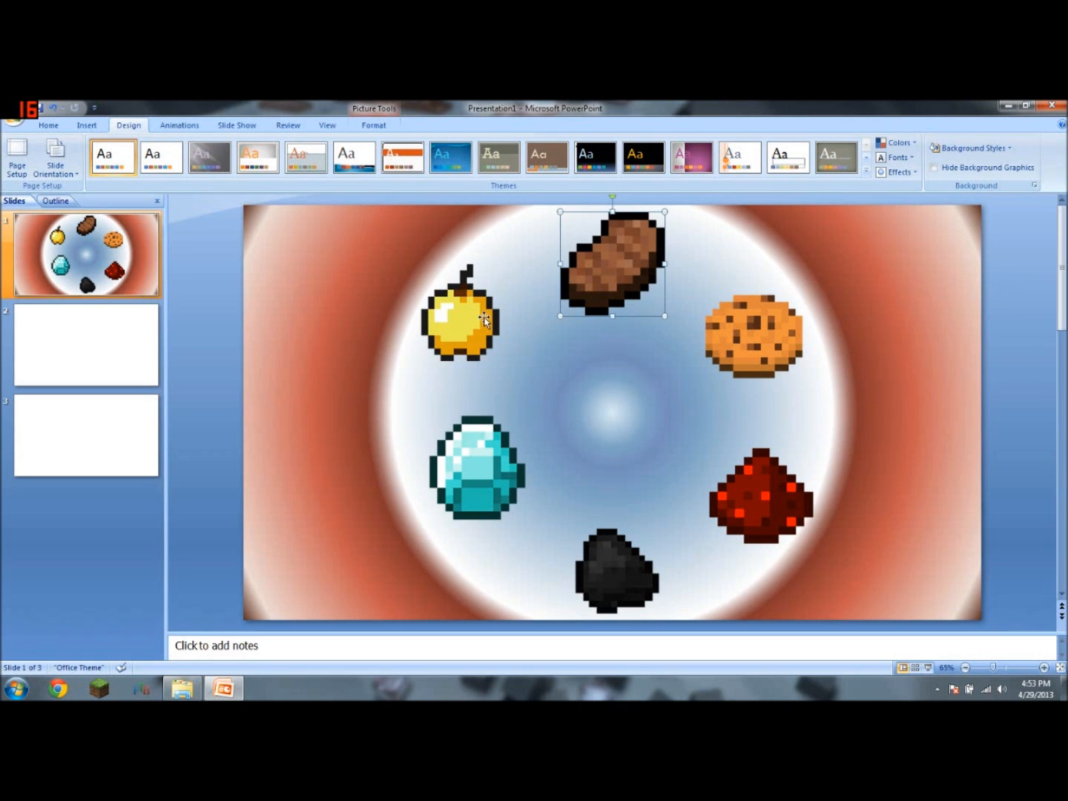
left_click_drag(484, 457, 488, 472)
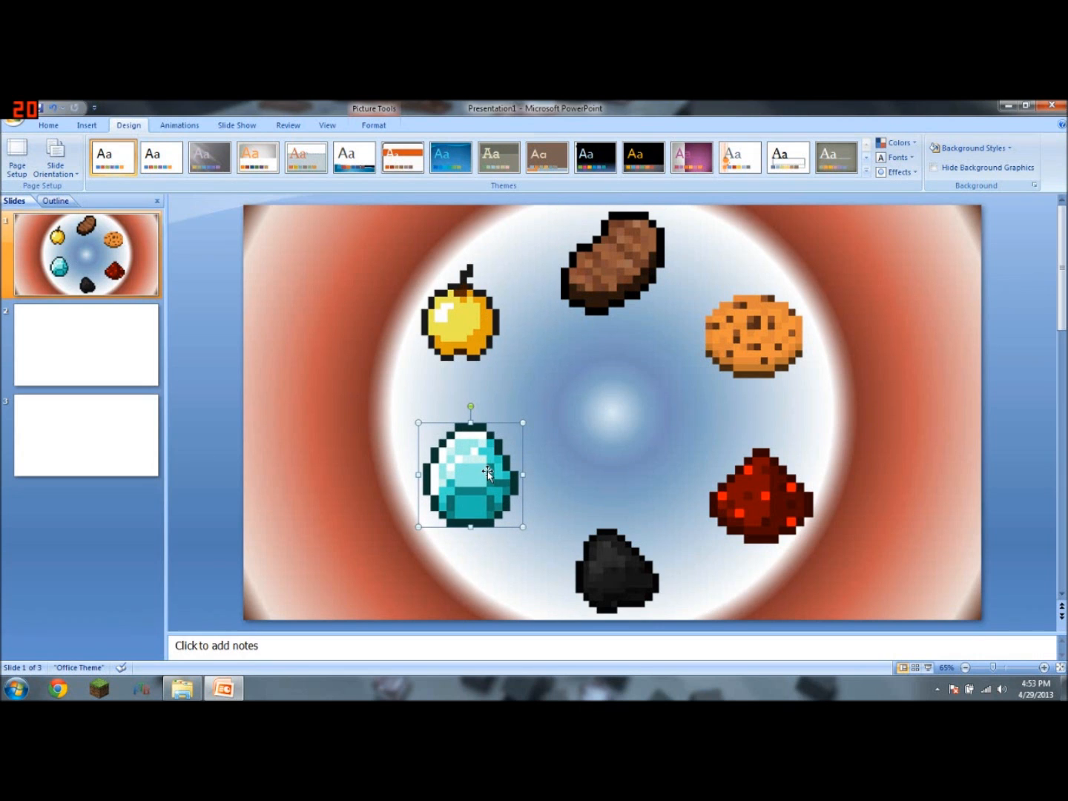
left_click_drag(620, 558, 602, 561)
left_click(402, 339)
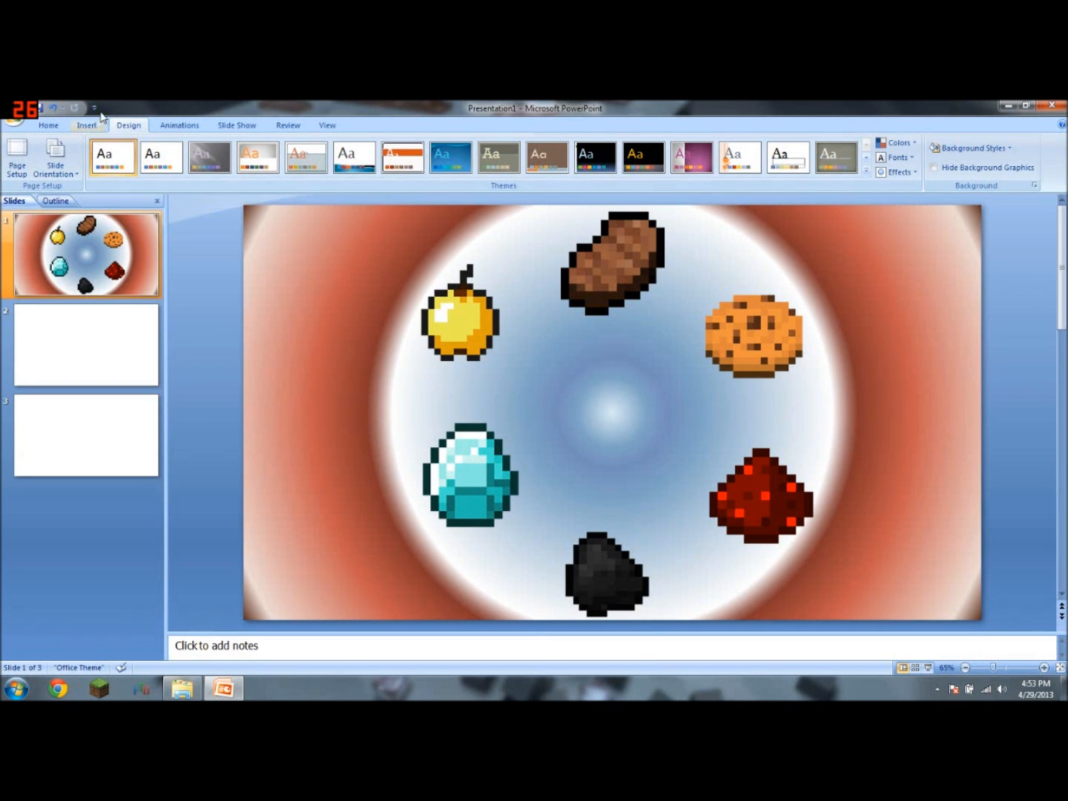
Add a Curve custom motion path to the cookie, starting near the slide's upper right, looping twice counterclockwise around the ring and ending on the cookie
left_click(167, 128)
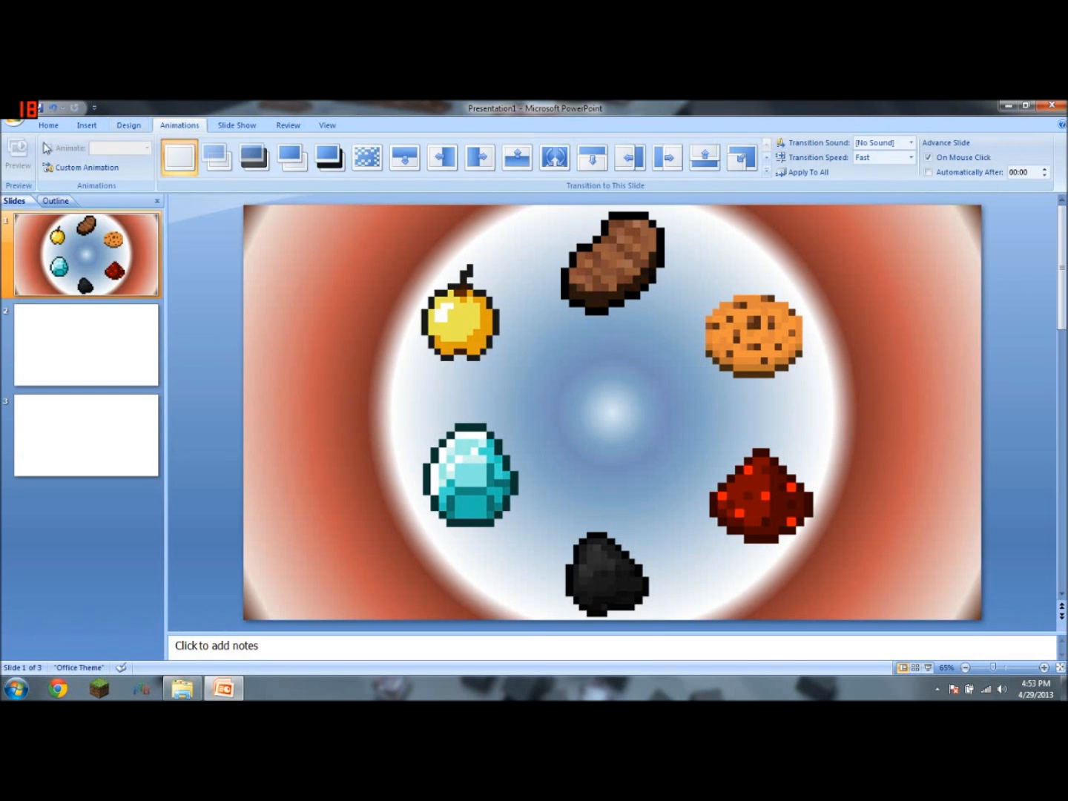
left_click(78, 168)
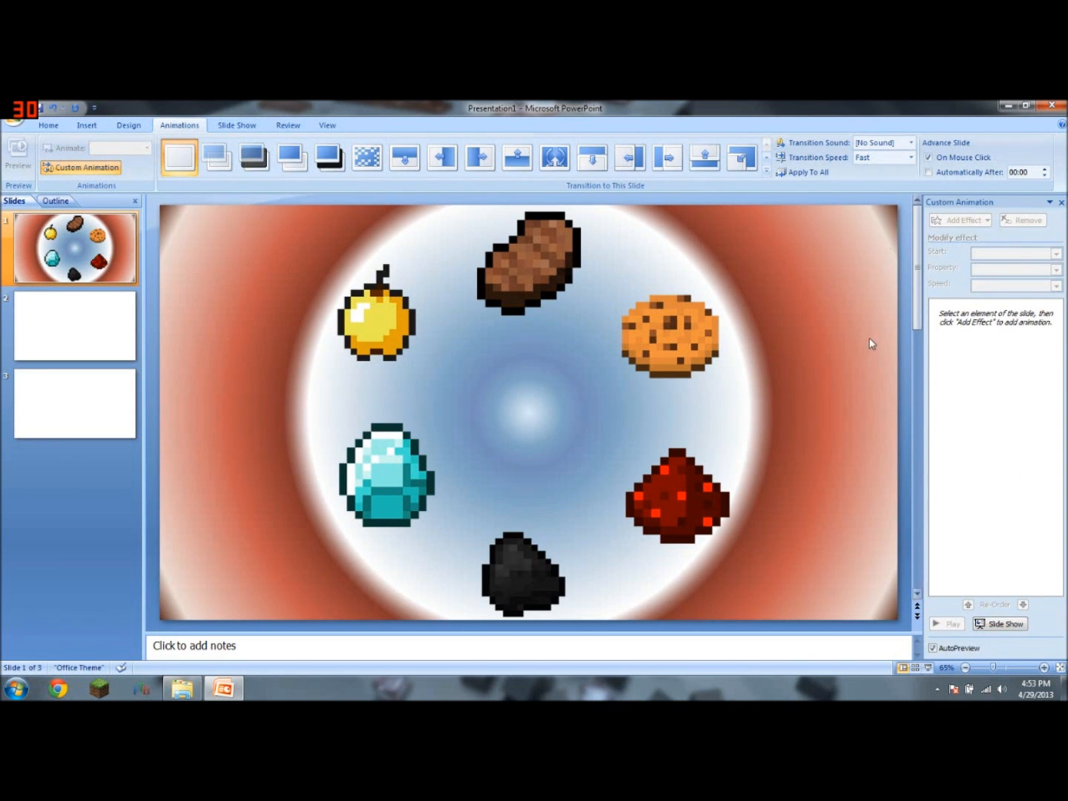
left_click(631, 327)
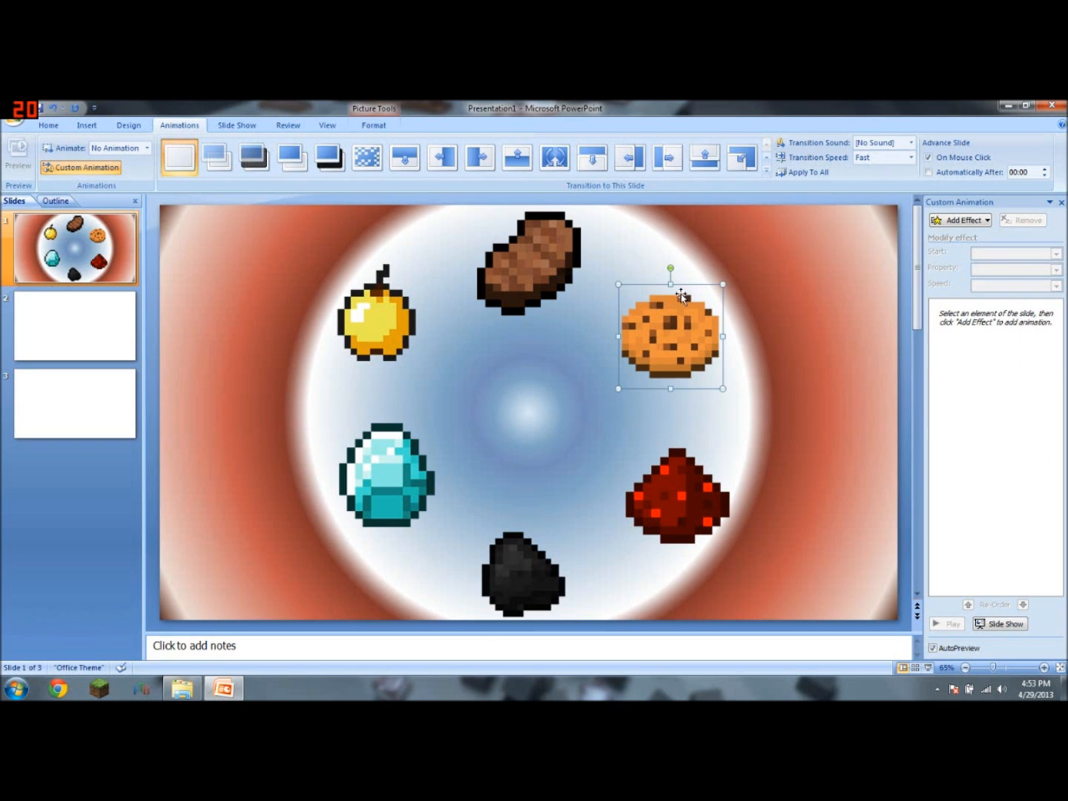
left_click(979, 221)
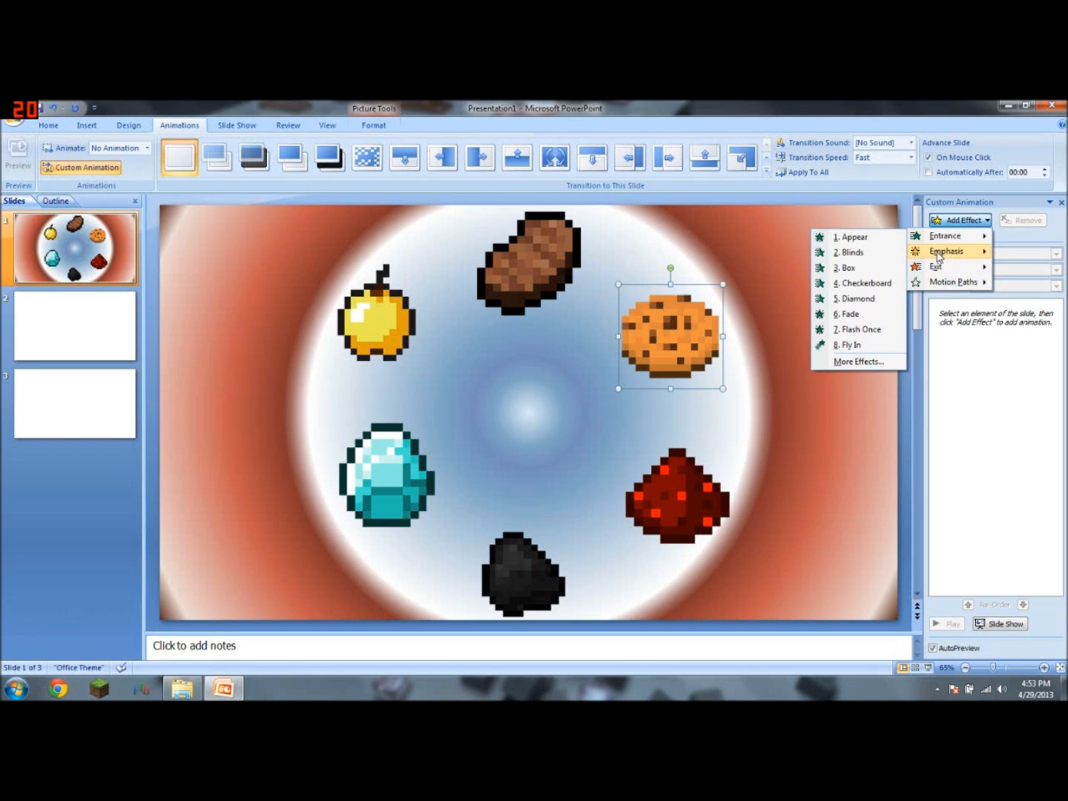
mouse_move(941, 288)
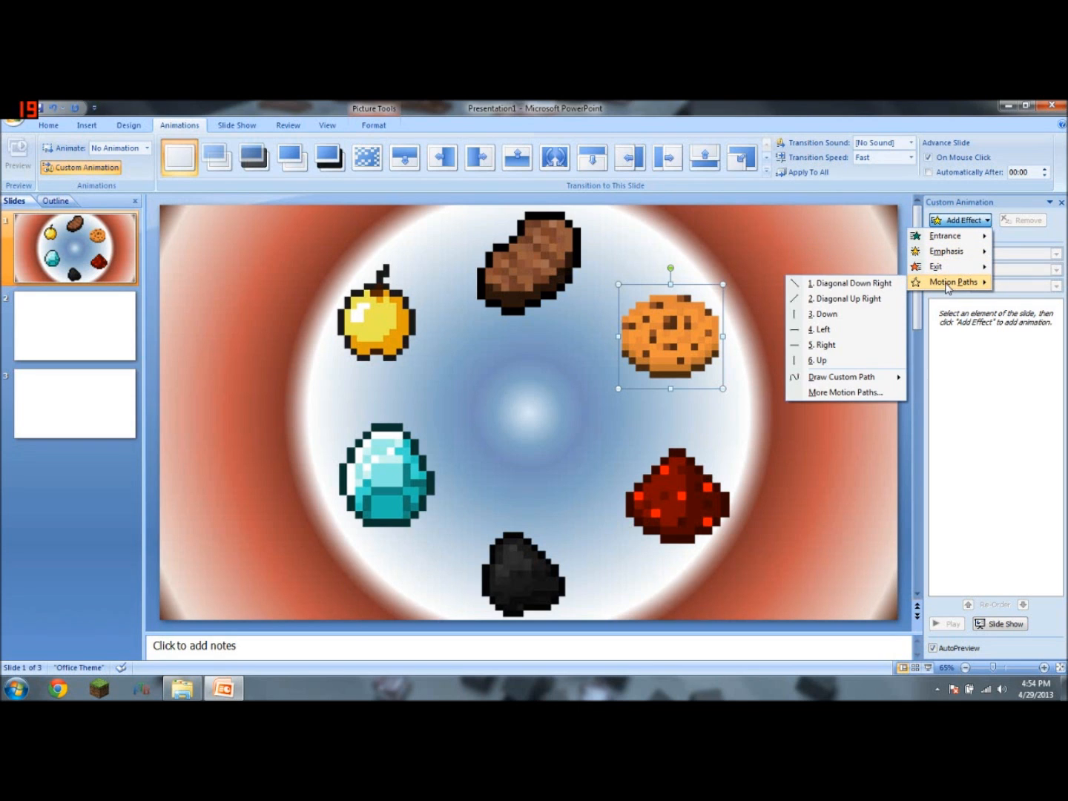
mouse_move(874, 380)
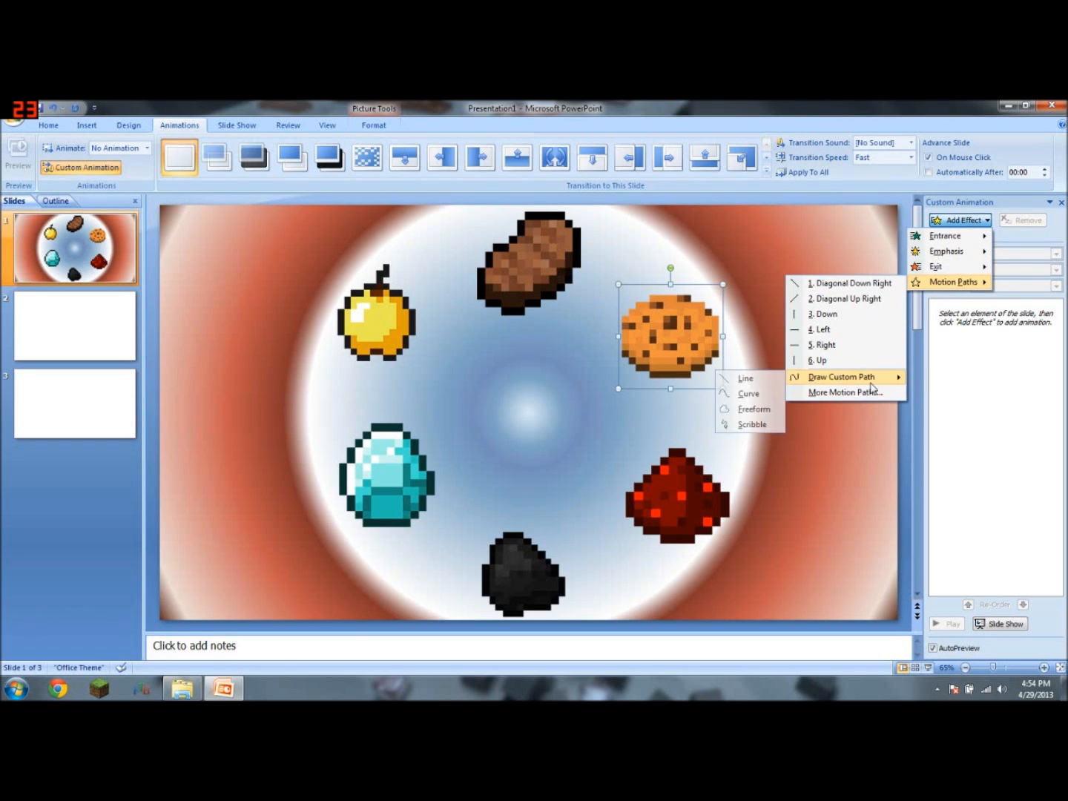
left_click(749, 394)
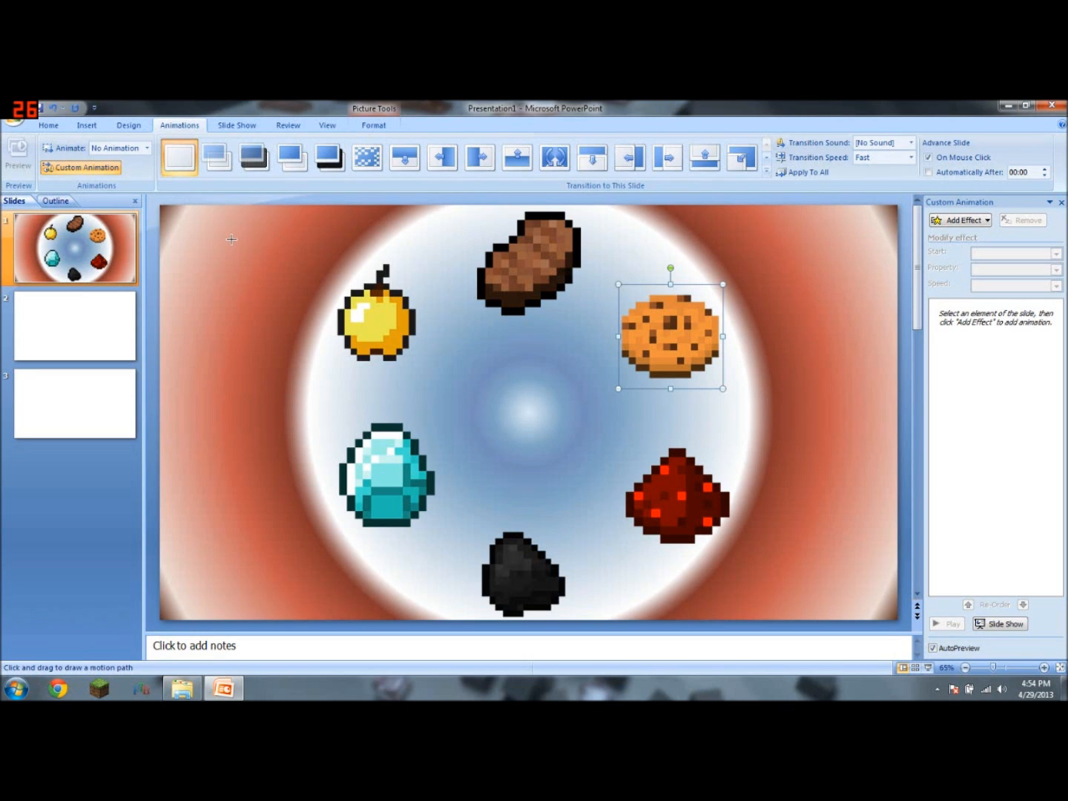
mouse_move(869, 237)
left_mouse_down()
mouse_move(499, 255)
mouse_move(445, 267)
mouse_move(371, 319)
mouse_move(353, 349)
mouse_move(352, 449)
mouse_move(369, 495)
mouse_move(513, 584)
mouse_move(584, 596)
mouse_move(756, 483)
mouse_move(724, 363)
mouse_move(686, 308)
mouse_move(564, 252)
mouse_move(443, 259)
mouse_move(352, 349)
mouse_move(339, 464)
left_mouse_up()
left_click(362, 488)
mouse_move(521, 604)
left_mouse_down()
mouse_move(638, 583)
mouse_move(714, 520)
mouse_move(726, 358)
mouse_move(674, 329)
left_mouse_up()
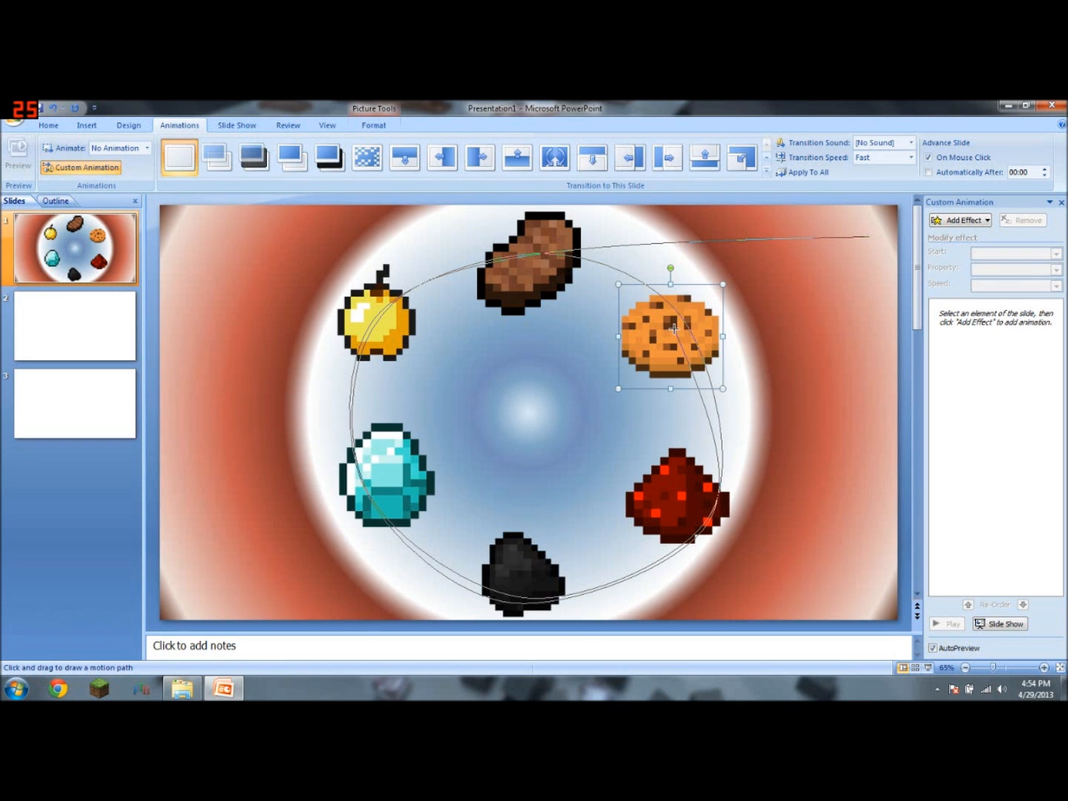
double_click(675, 329)
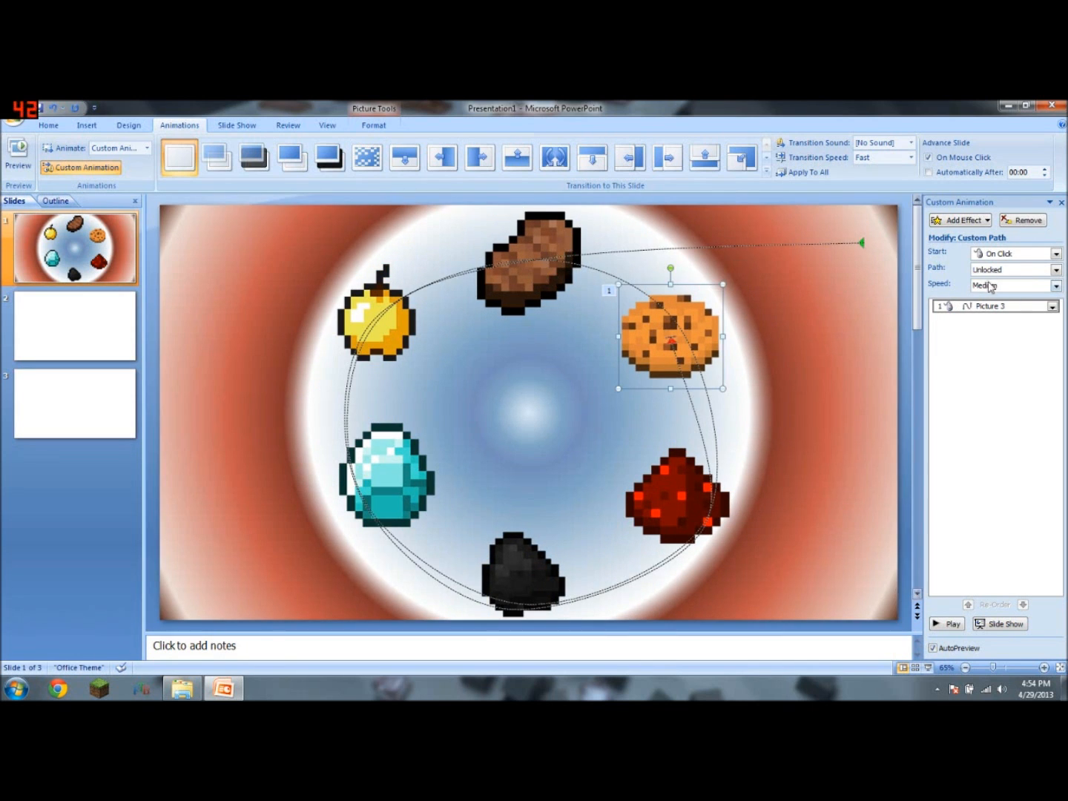
Set the cookie's motion path to start With Previous at Very Slow speed
left_click(1014, 254)
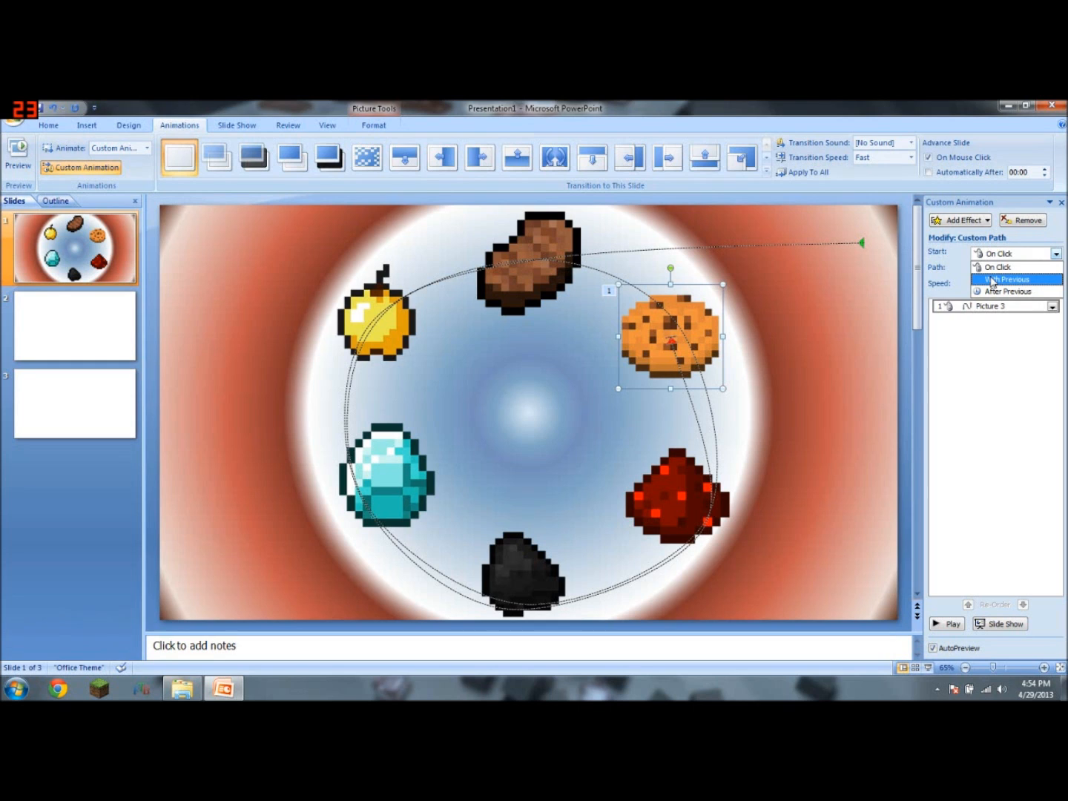
left_click(992, 280)
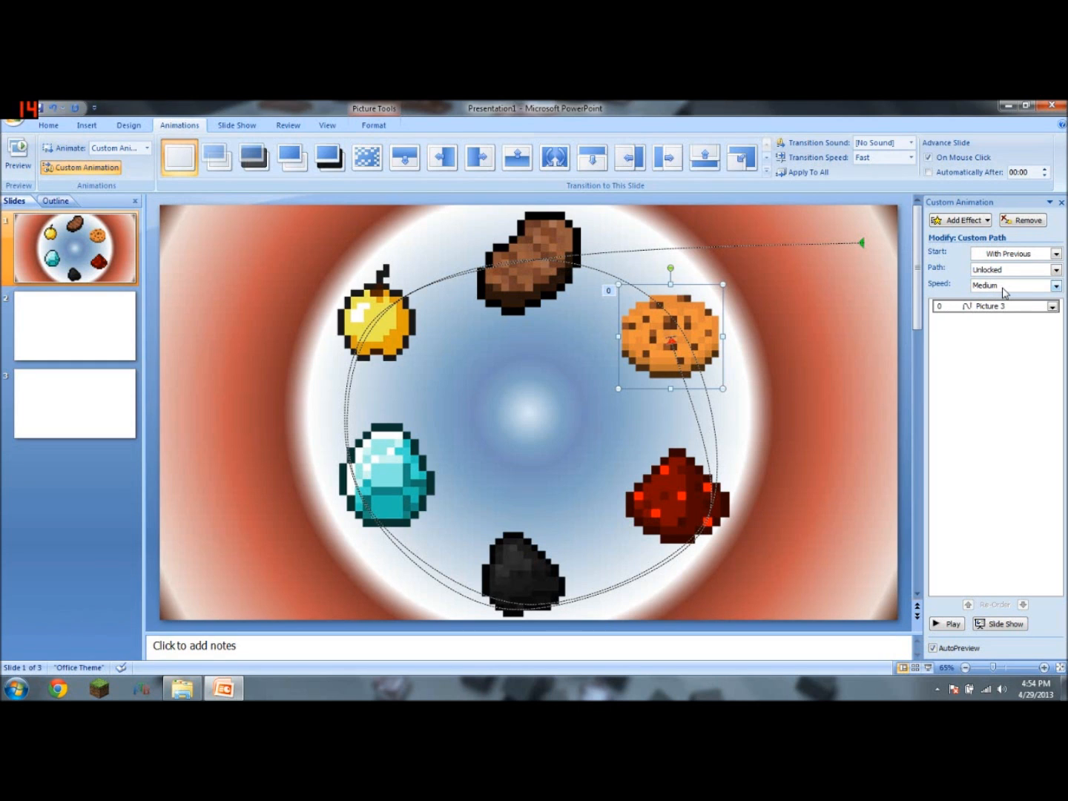
left_click(1003, 288)
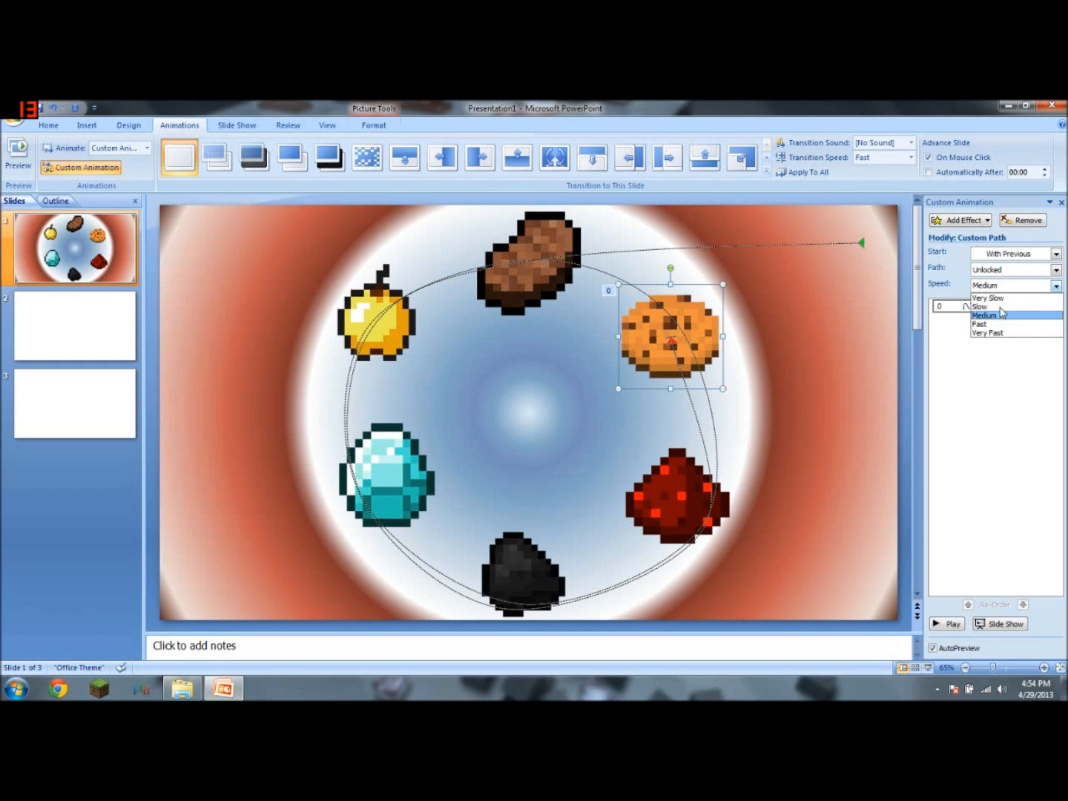
left_click(1001, 299)
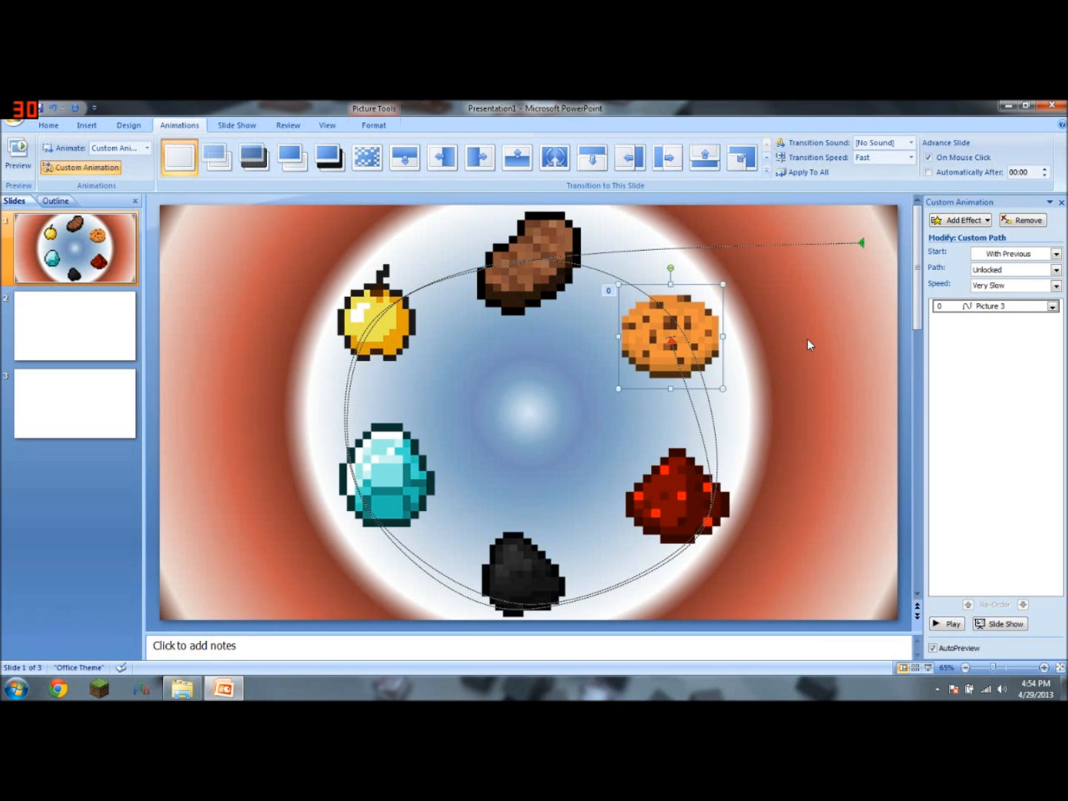
Add a Curve custom motion path to the steak, starting between apple and steak, looping twice counterclockwise around the ring and ending on the steak
left_click(551, 231)
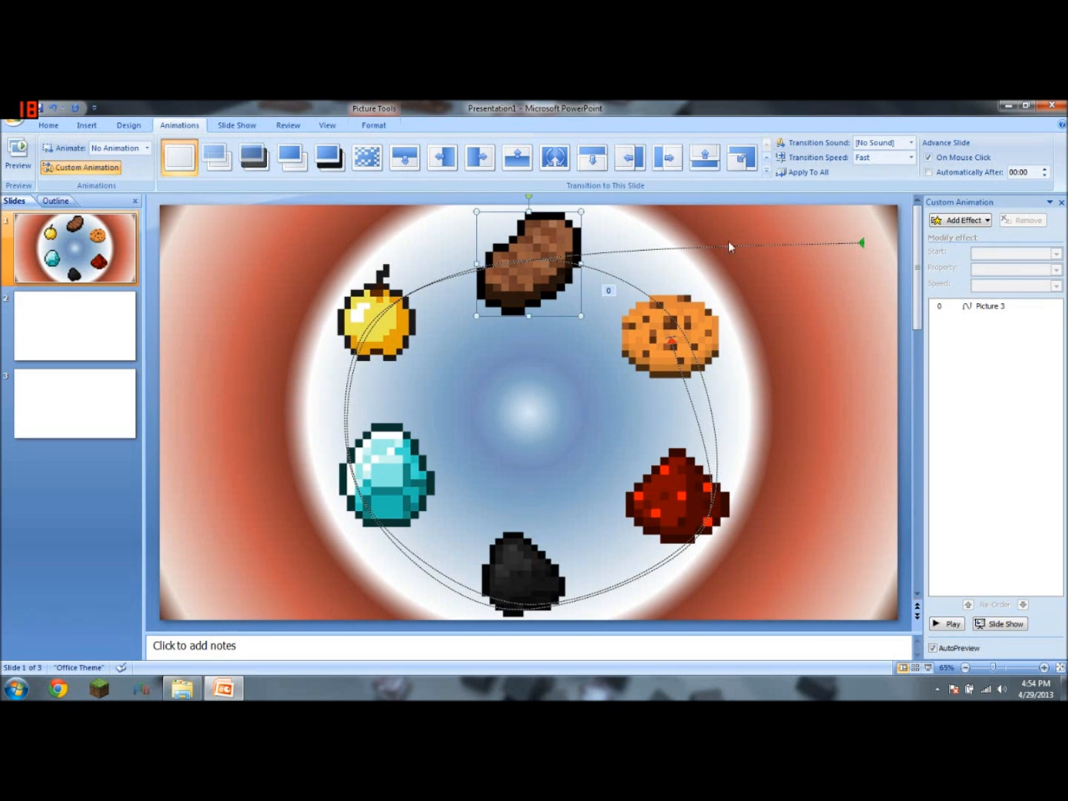
left_click(965, 220)
mouse_move(961, 286)
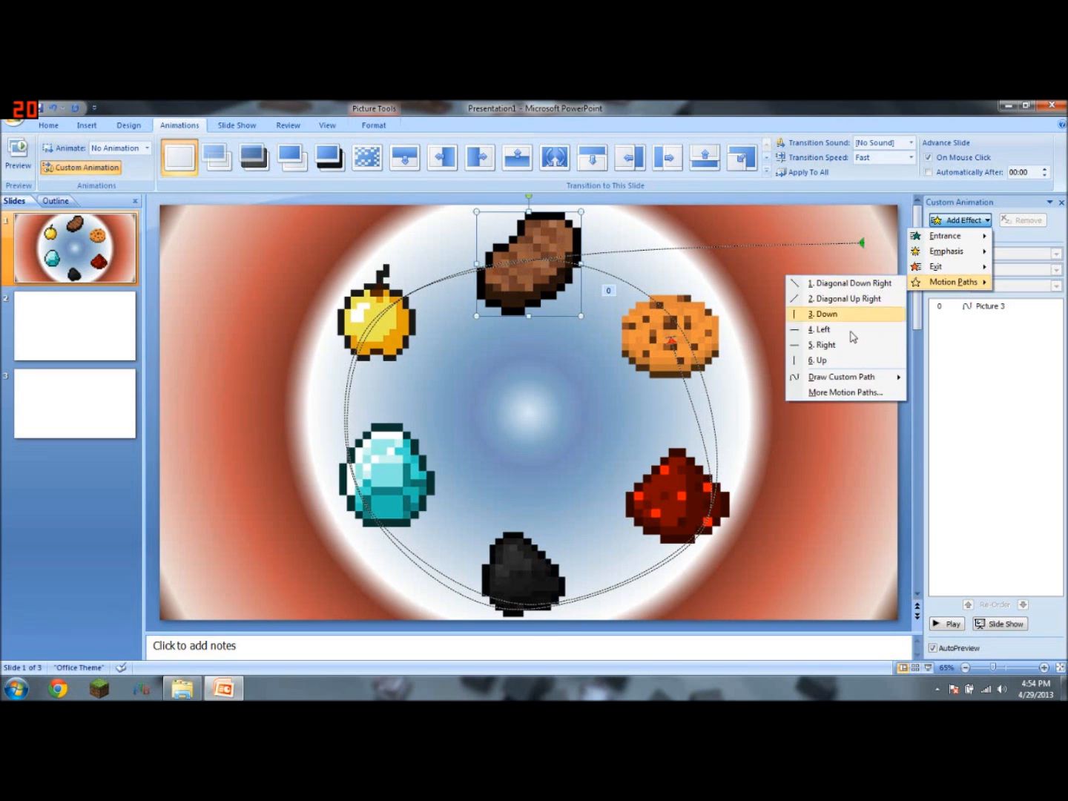
mouse_move(851, 378)
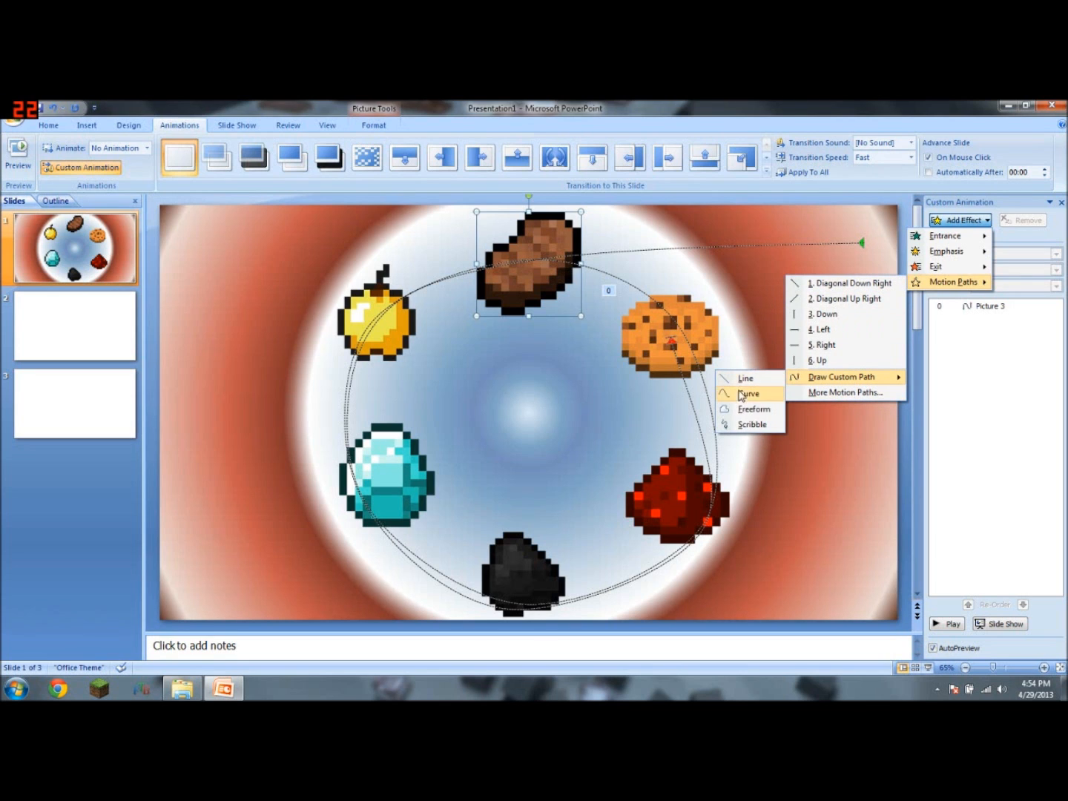
left_click(744, 394)
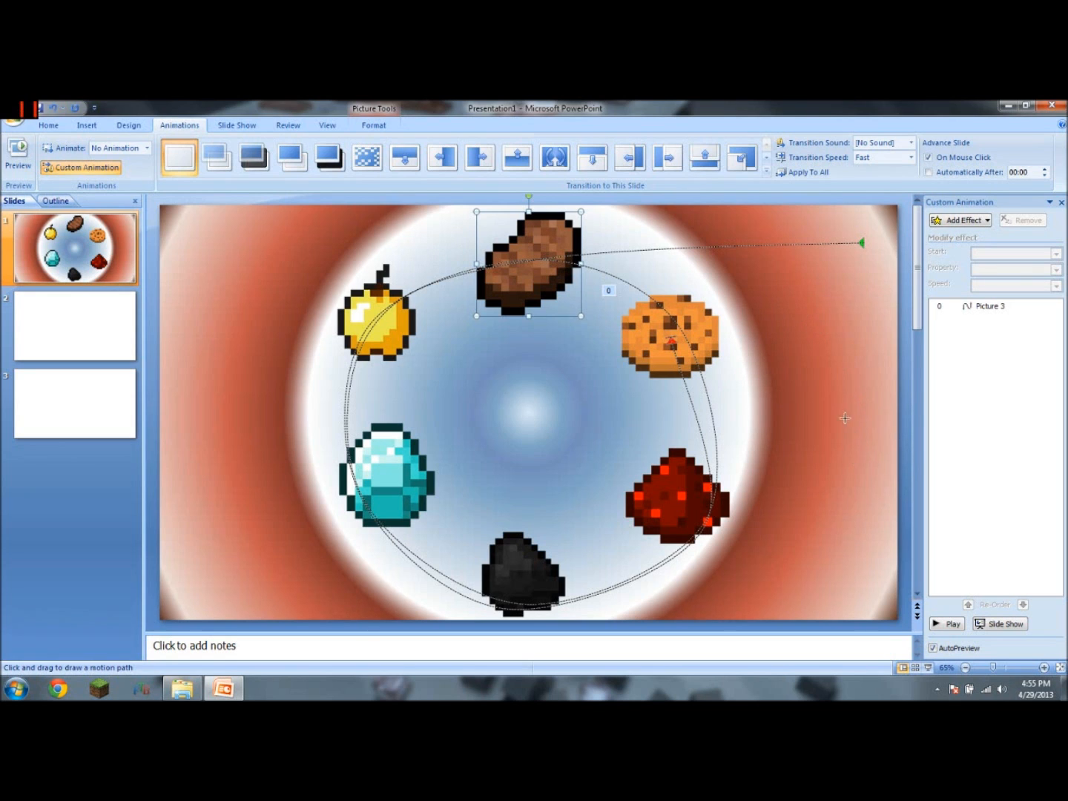
left_click(423, 224)
left_click(365, 332)
left_click(368, 500)
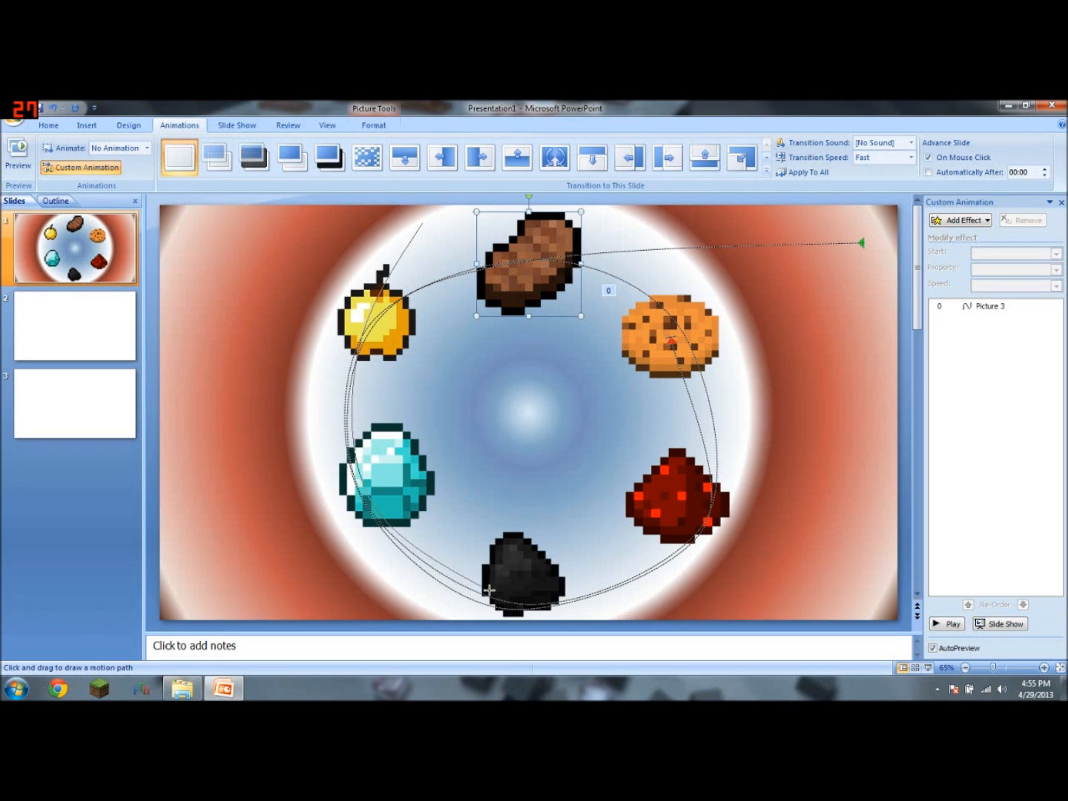
left_click(513, 600)
left_click(708, 522)
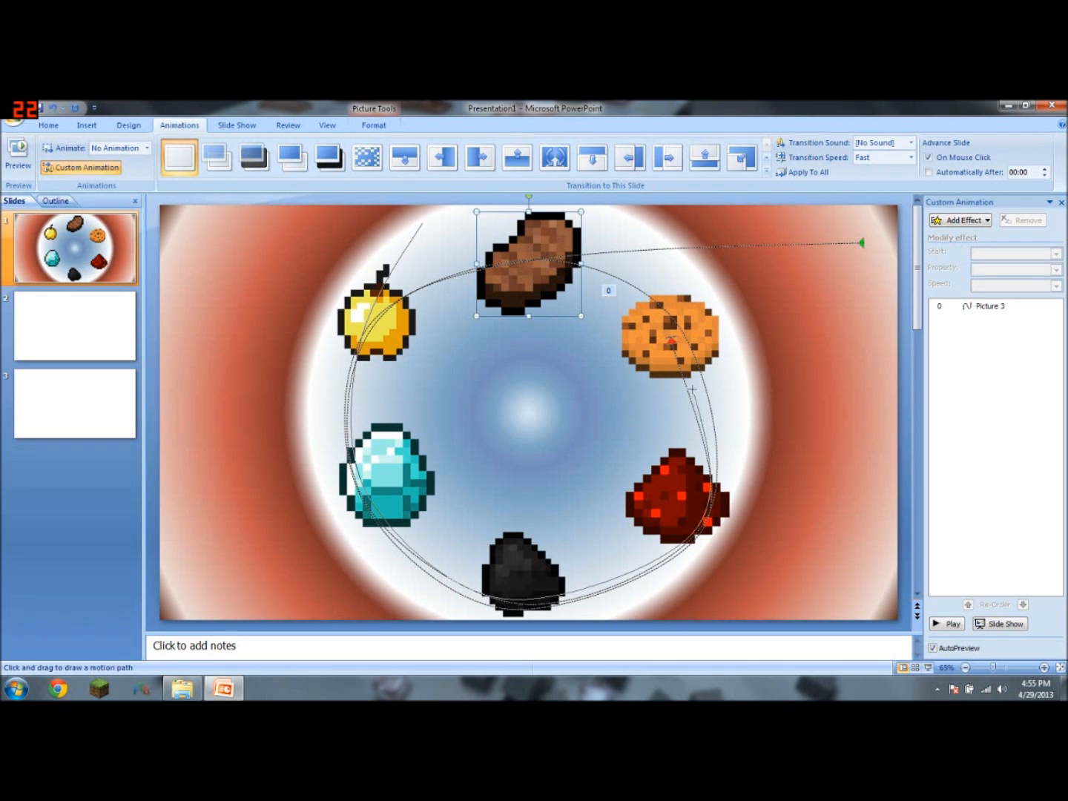
left_click(671, 339)
left_click(535, 258)
left_click(380, 326)
left_click(520, 610)
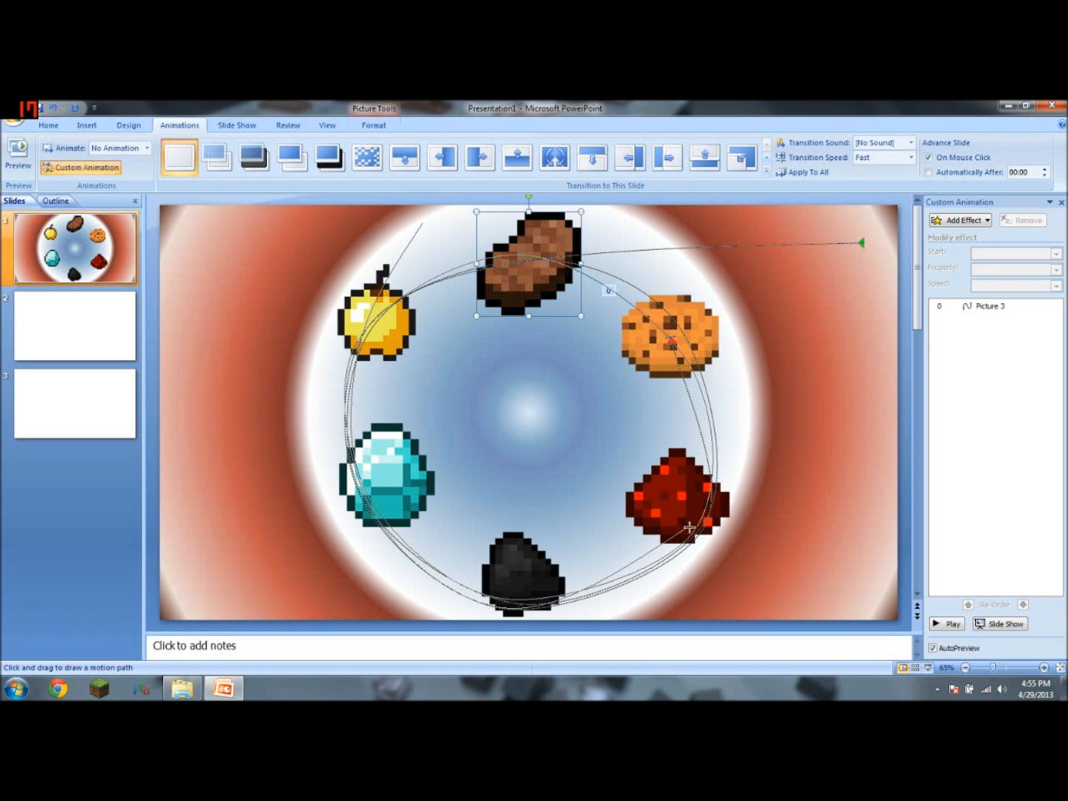
left_click(670, 335)
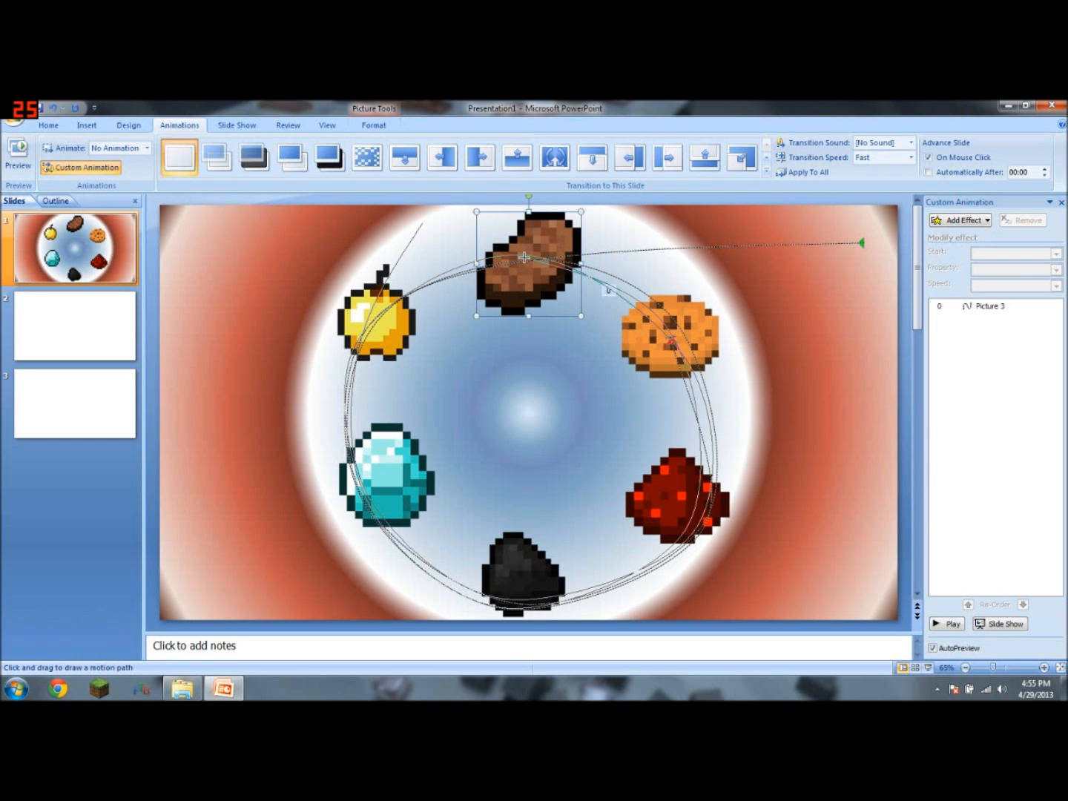
double_click(525, 258)
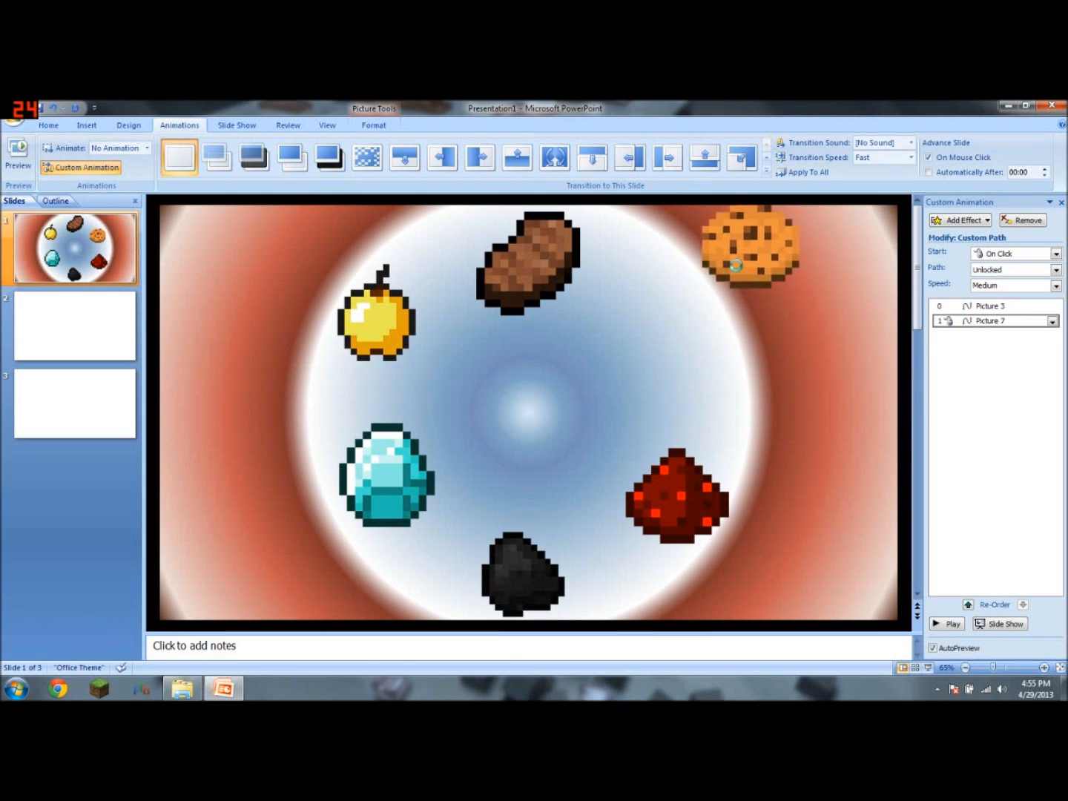
left_click(842, 381)
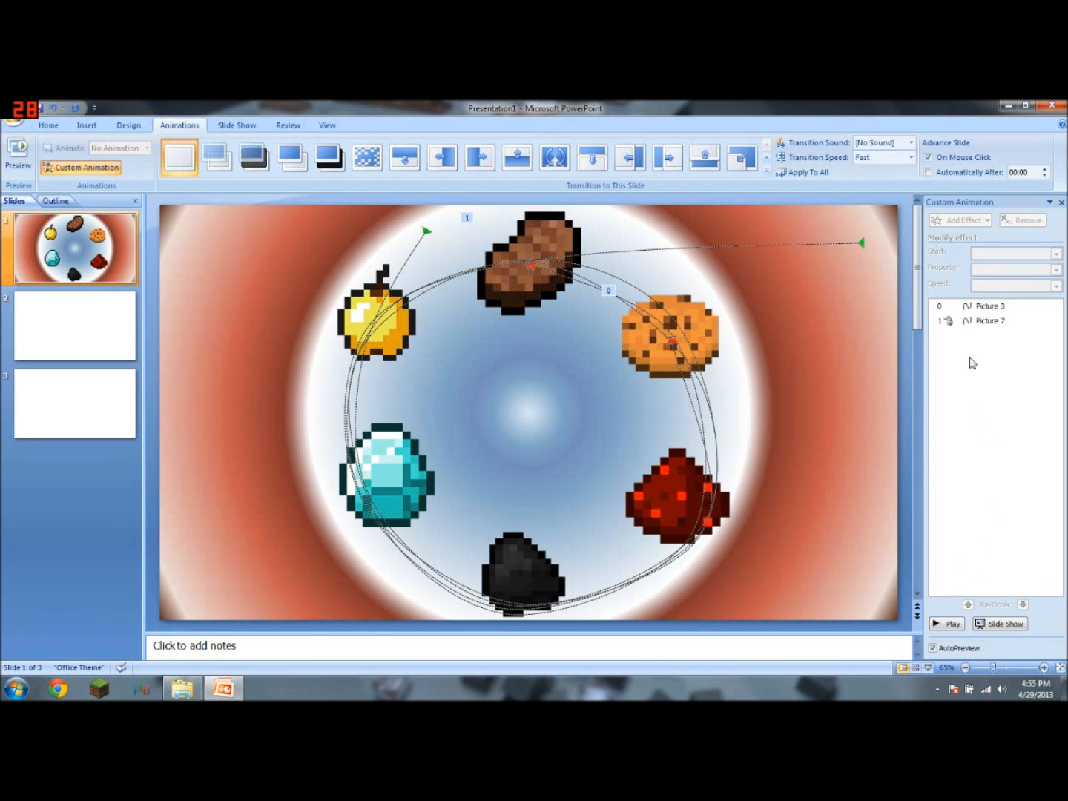
Set the steak's motion path to start With Previous at Very Slow speed and preview slide 1's animation
left_click(974, 322)
left_click(1006, 255)
left_click(1002, 275)
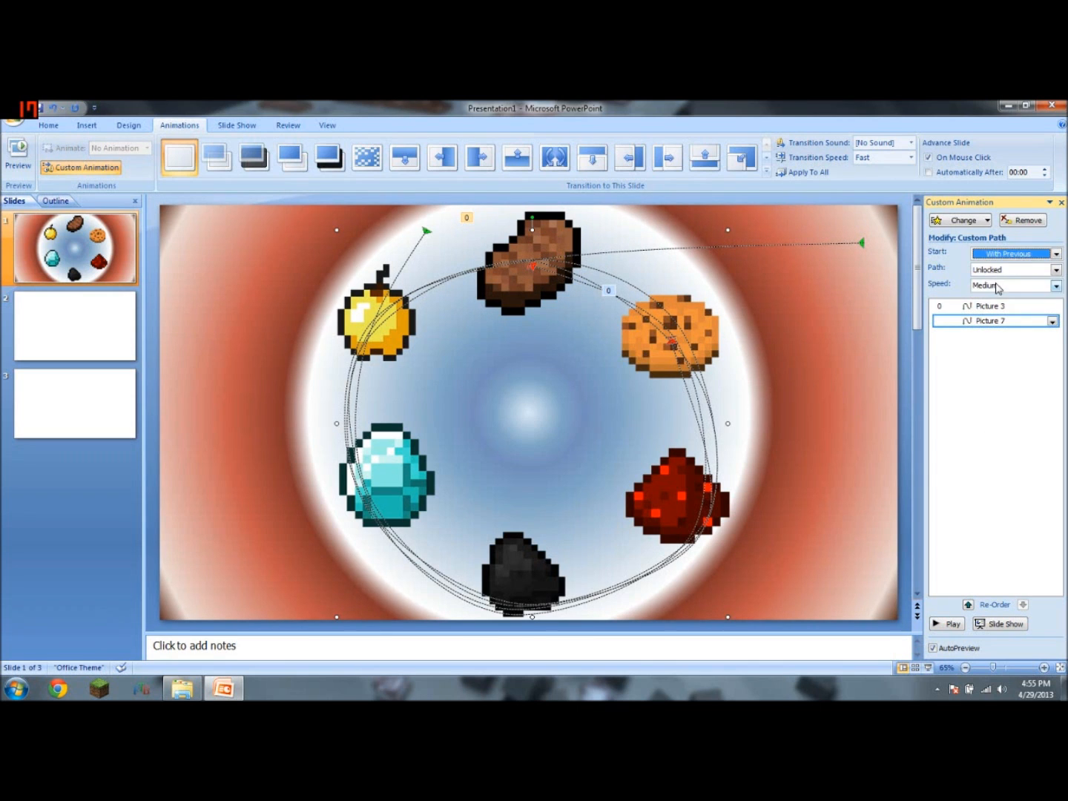
left_click(1002, 285)
left_click(996, 299)
left_click(814, 454)
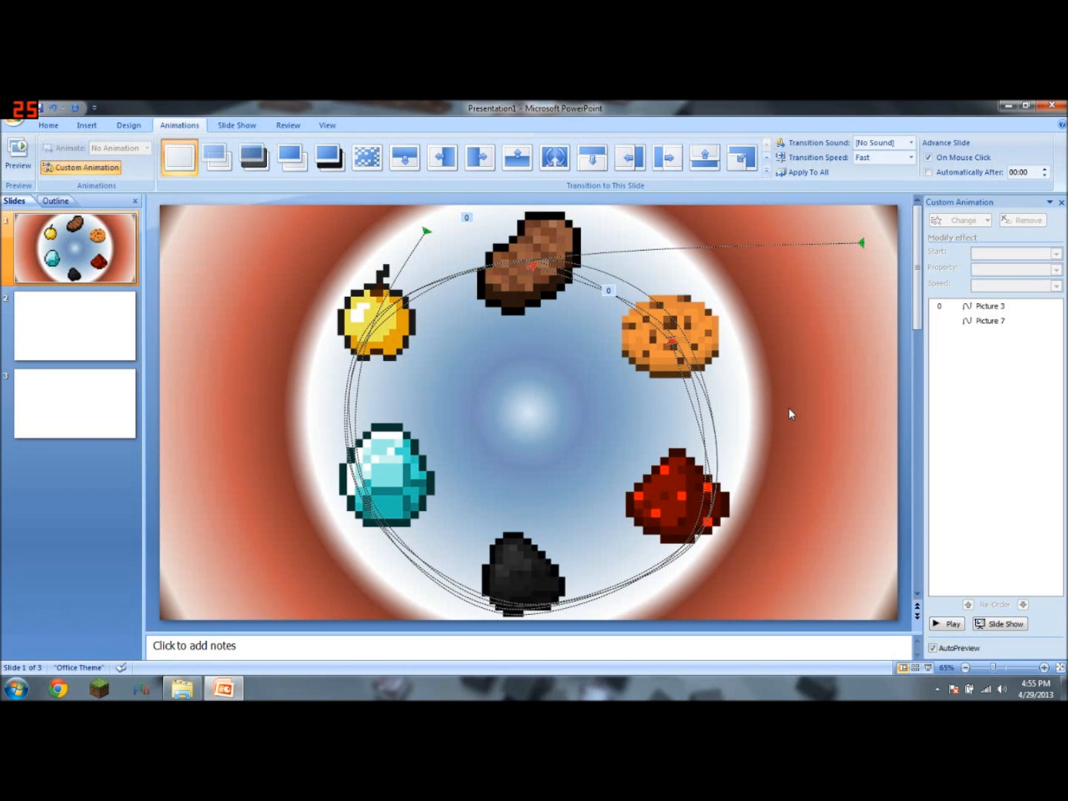
left_click(954, 625)
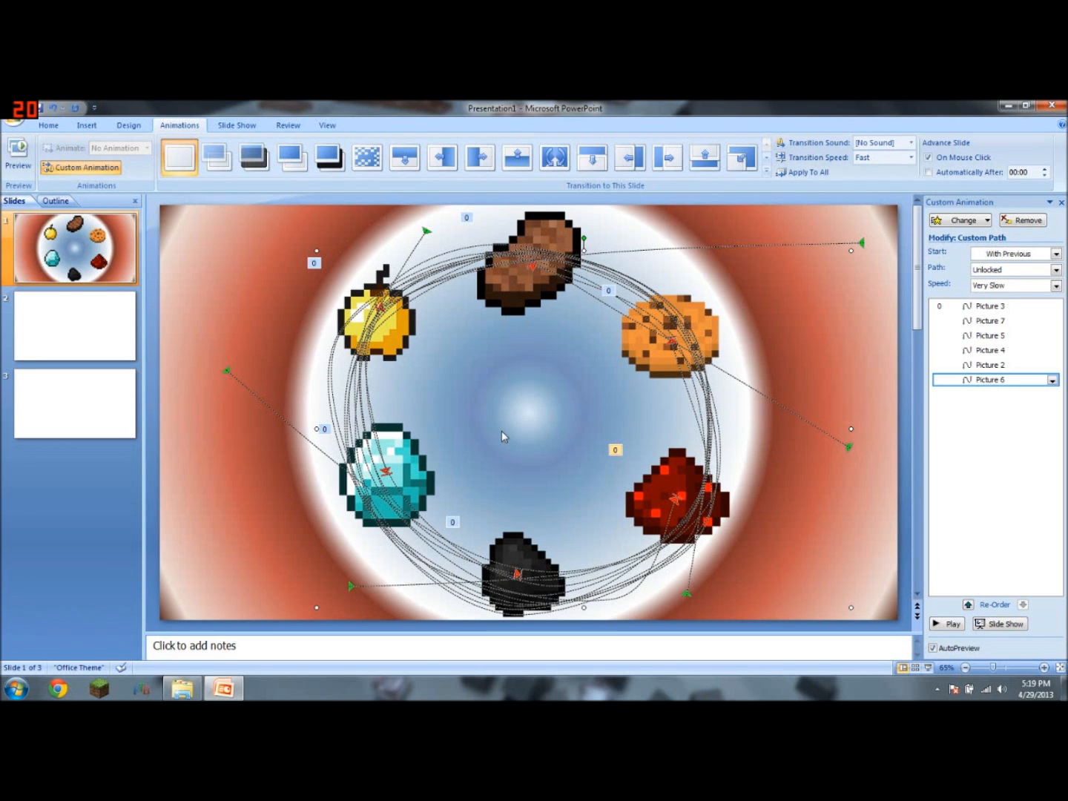
left_click(948, 624)
Insert the Looking Down Skin and TBG Iron Sword pictures from the Youtube Intro Pics folder into slide 2
left_click(187, 692)
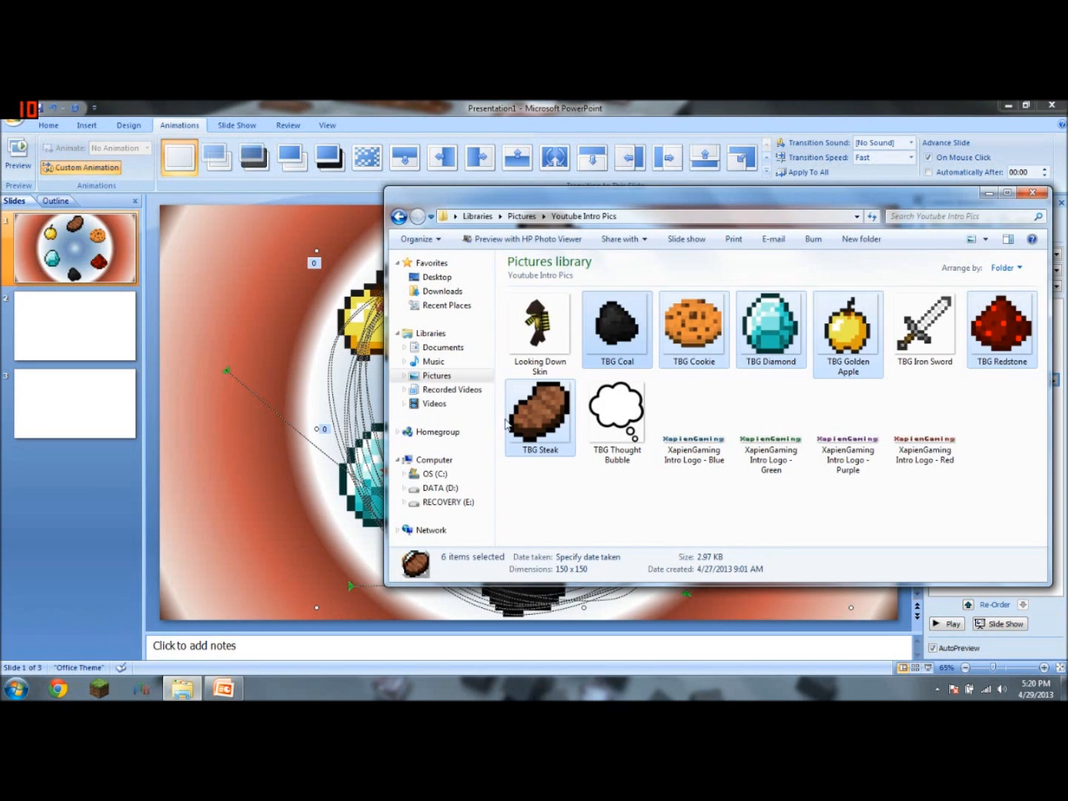
left_click(540, 332)
left_click(627, 429, "ctrl")
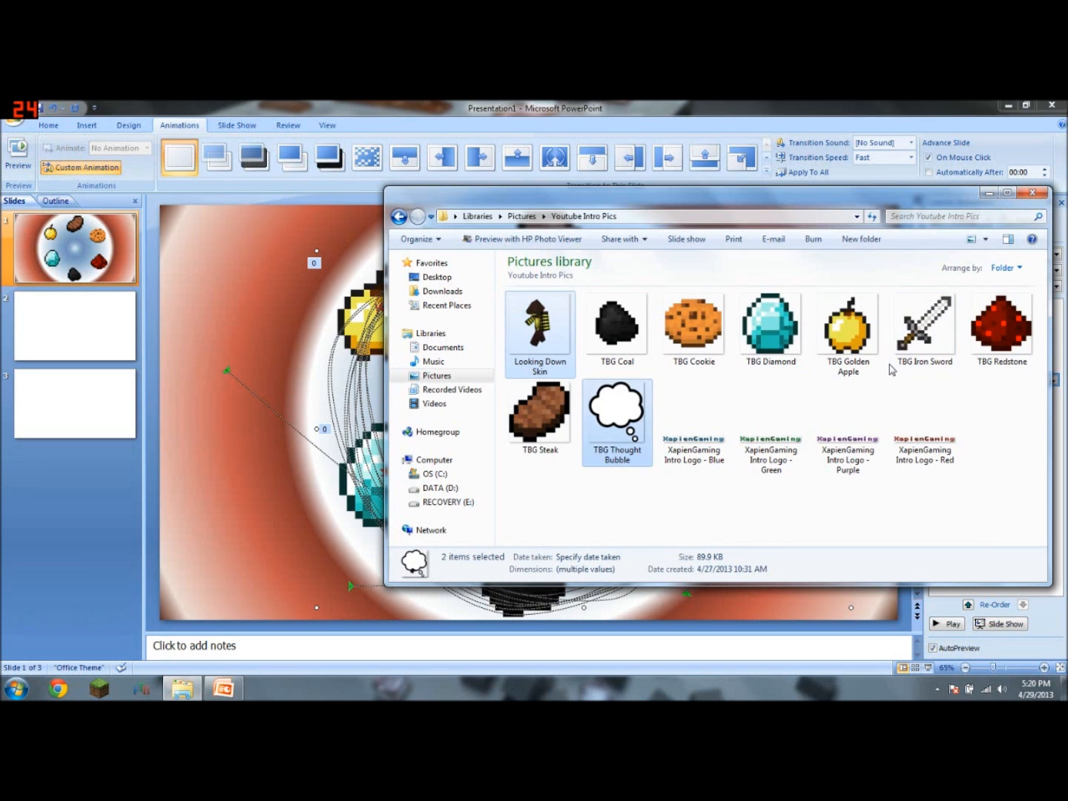
left_click(540, 330)
left_click(950, 337, "ctrl")
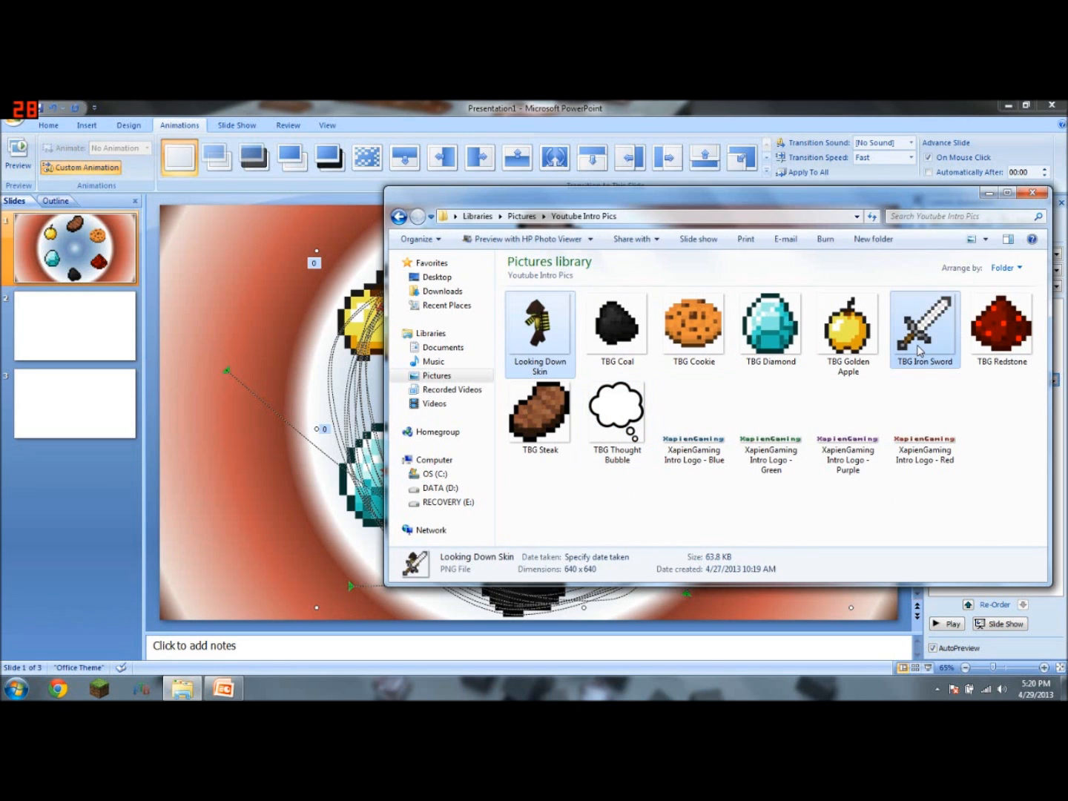
left_click(168, 340)
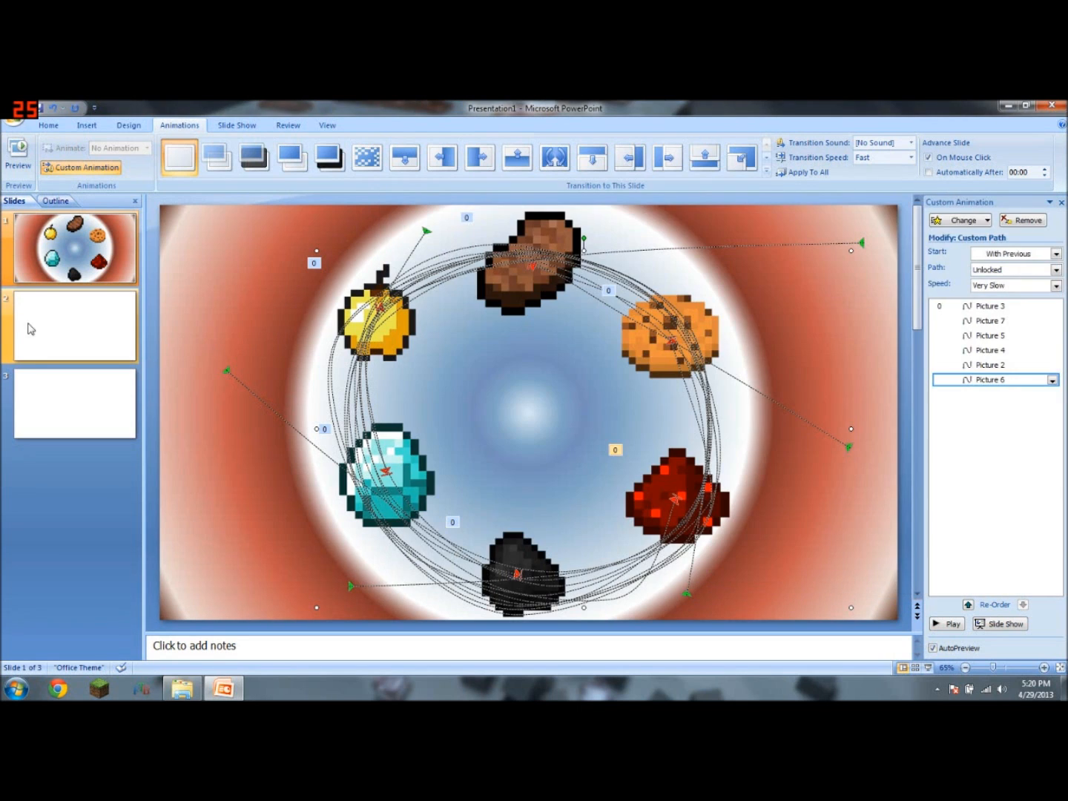
left_click(71, 328)
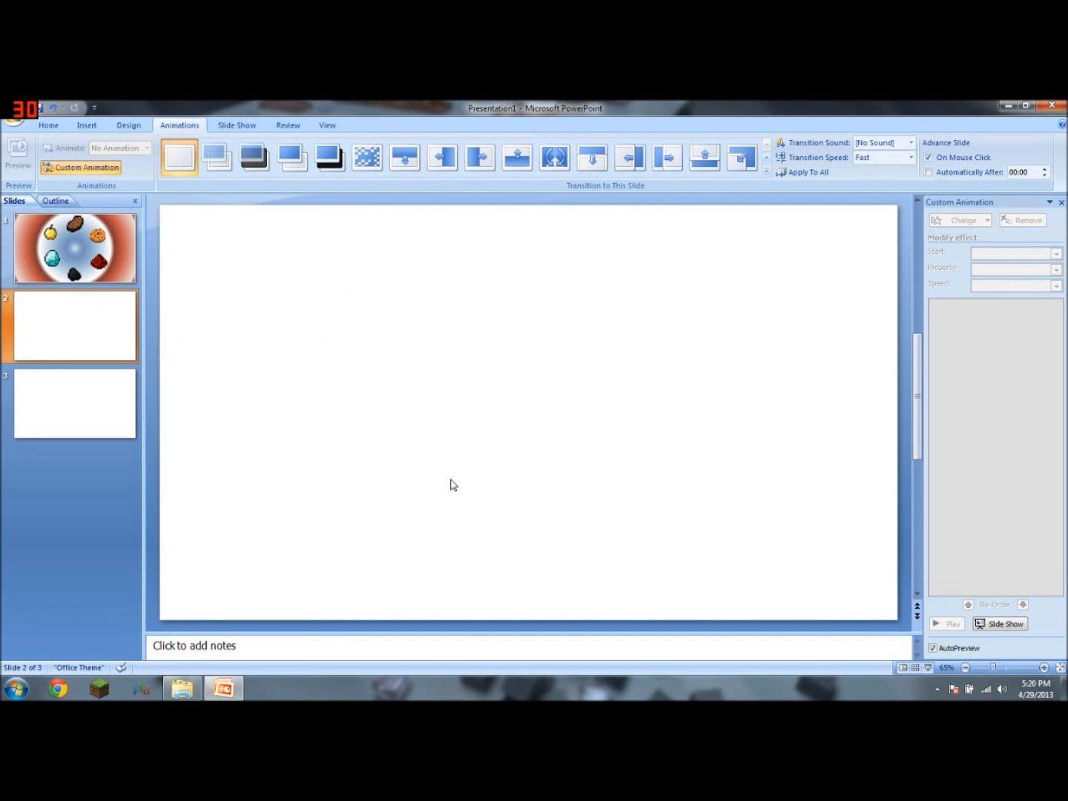
scroll(454, 483, "down", 4)
left_click(182, 688)
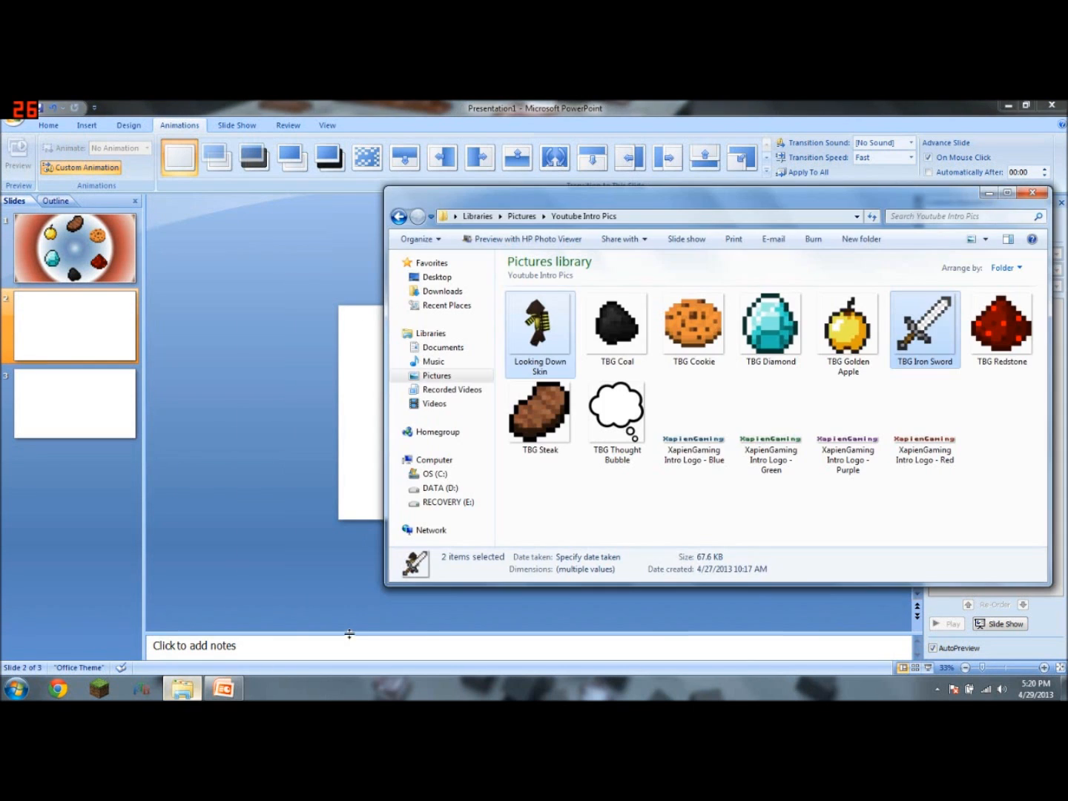
left_click_drag(547, 334, 261, 426)
Place the character picture beyond slide 2's right edge and the iron sword beyond its left edge, both at about mid-height
left_click(470, 359)
left_click_drag(260, 327, 822, 389)
left_click_drag(273, 419, 279, 406)
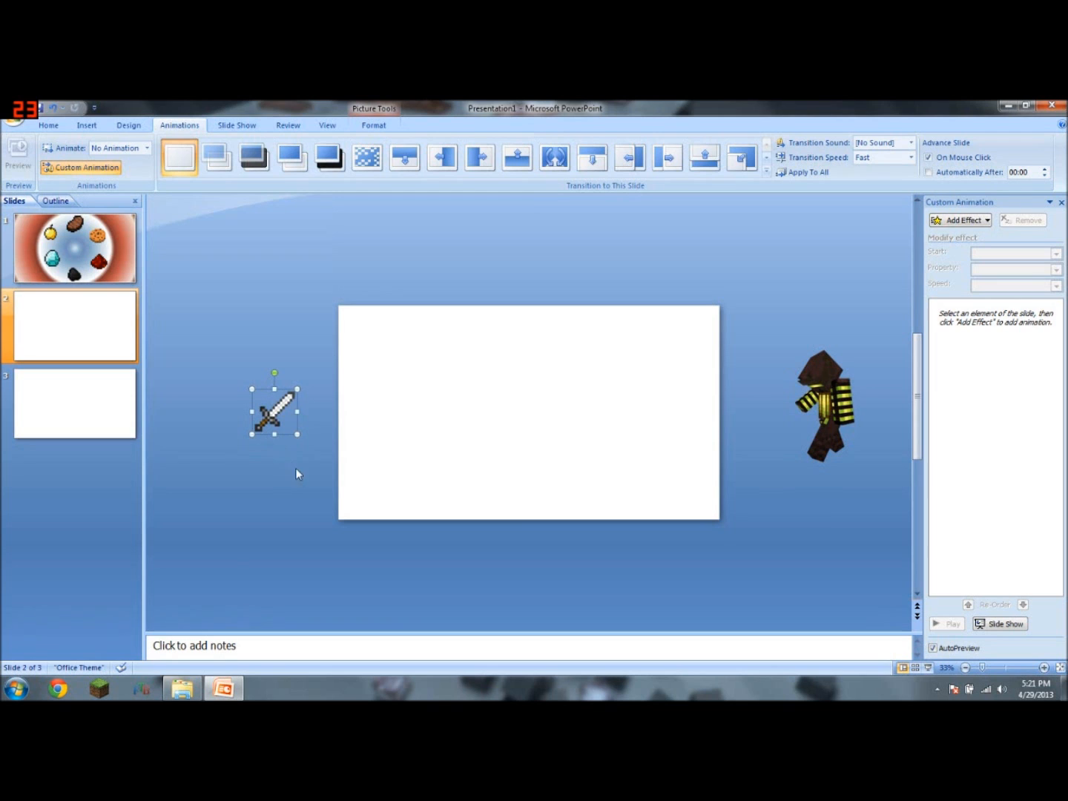
Add a Spin emphasis effect to the iron sword, starting With Previous at Medium speed
left_click(960, 220)
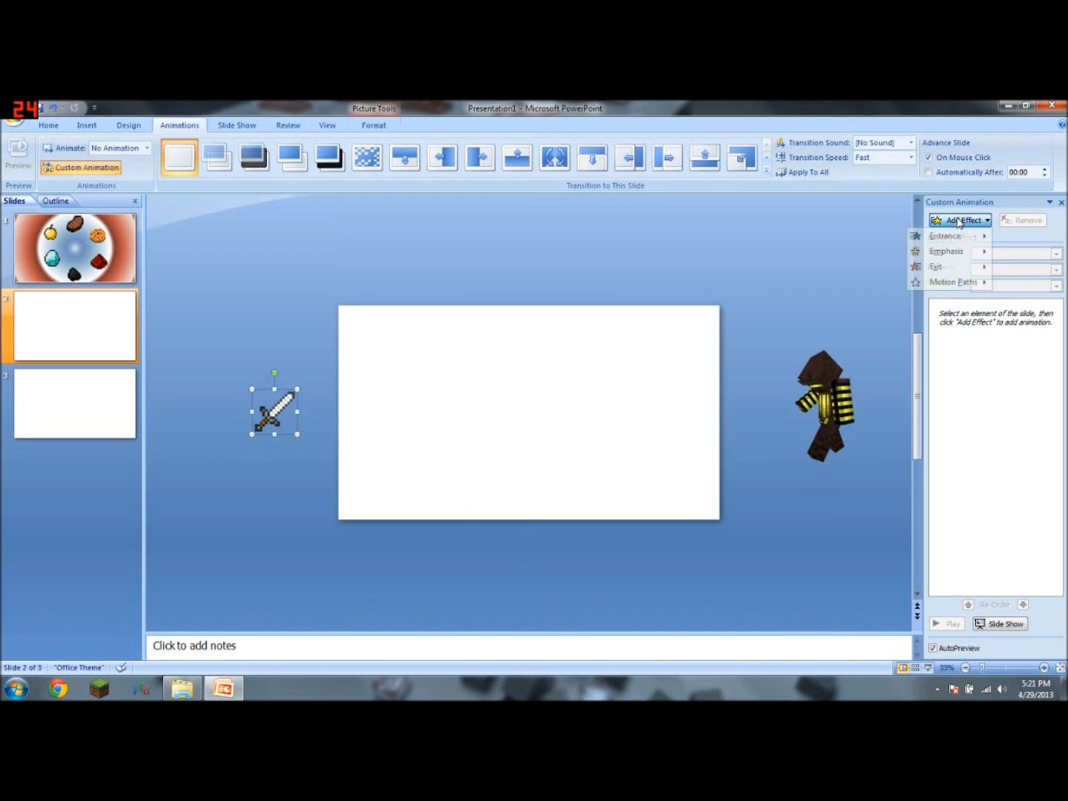
mouse_move(941, 260)
left_click(837, 312)
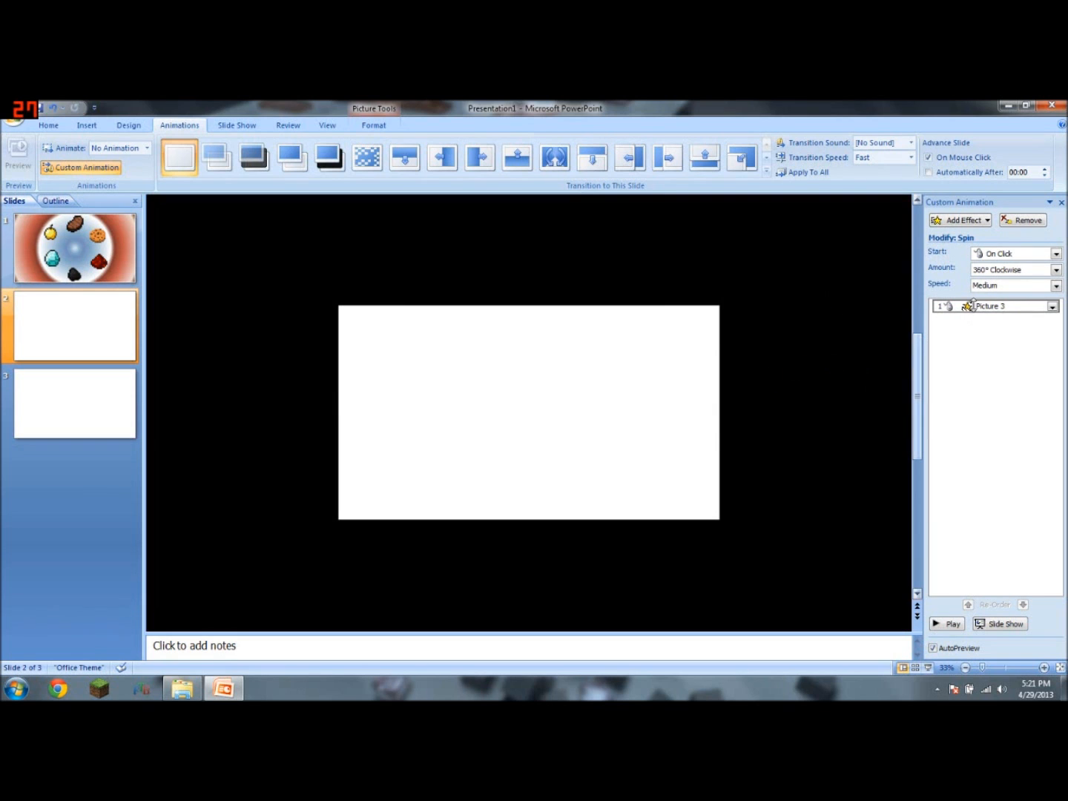
left_click(1013, 254)
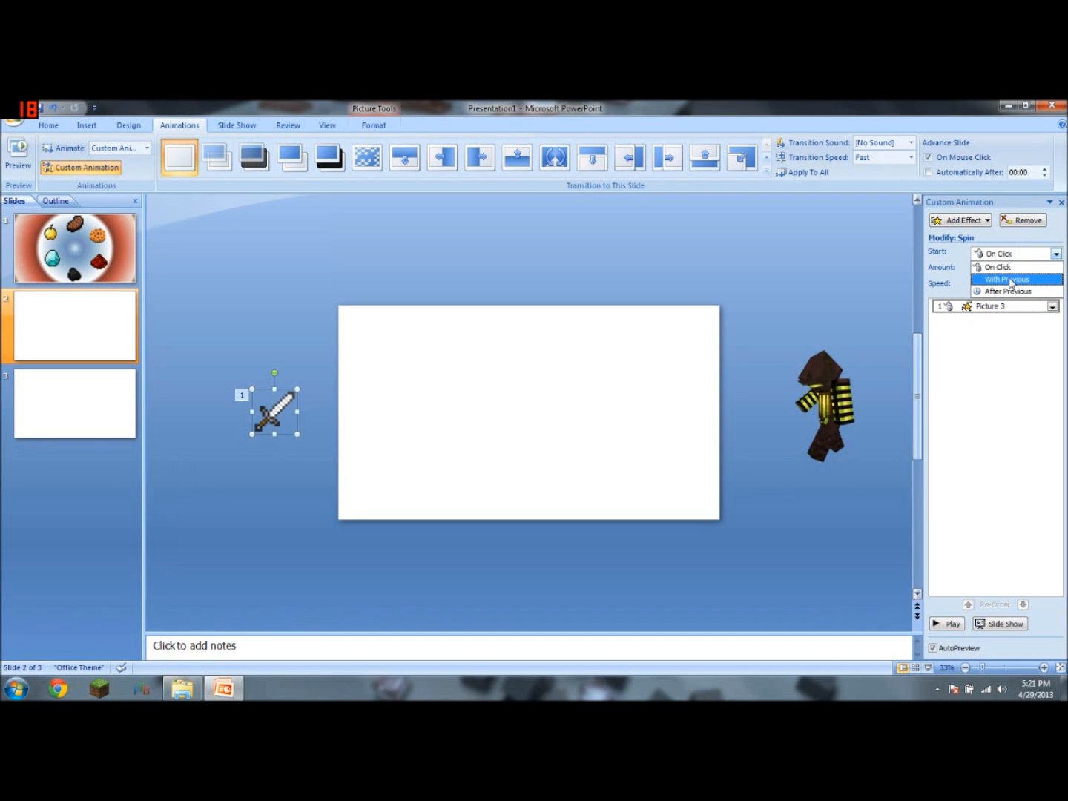
left_click(1010, 281)
left_click(1005, 286)
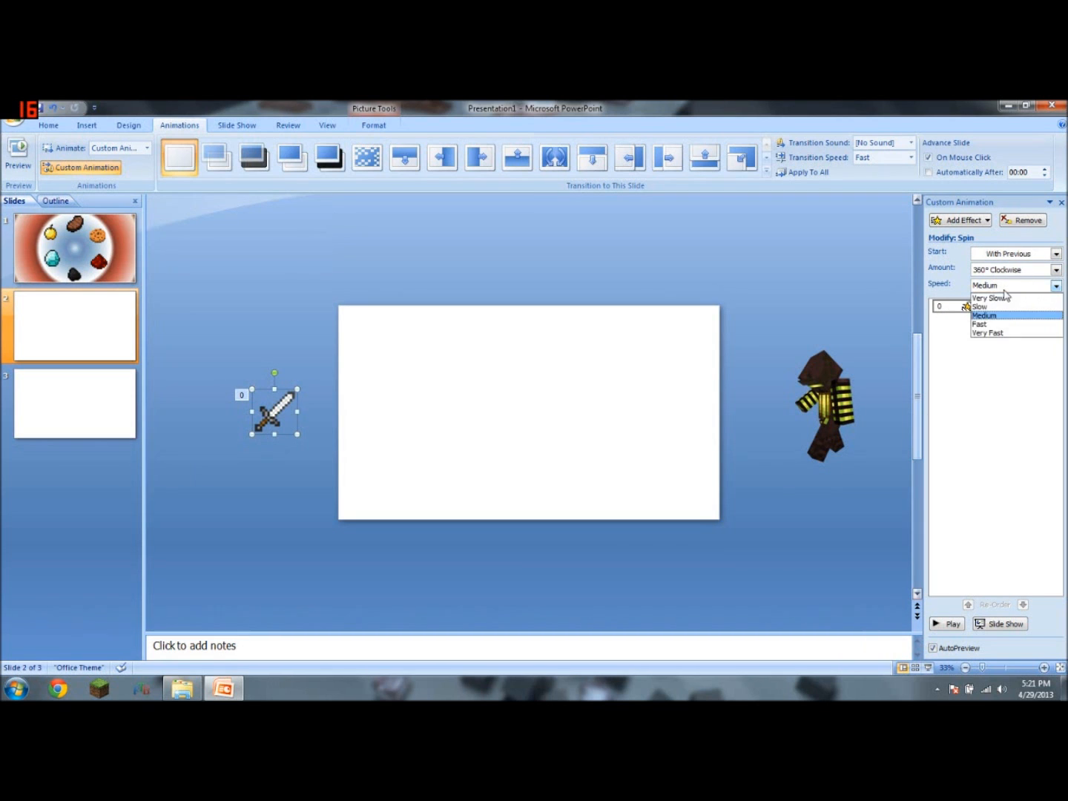
left_click(994, 316)
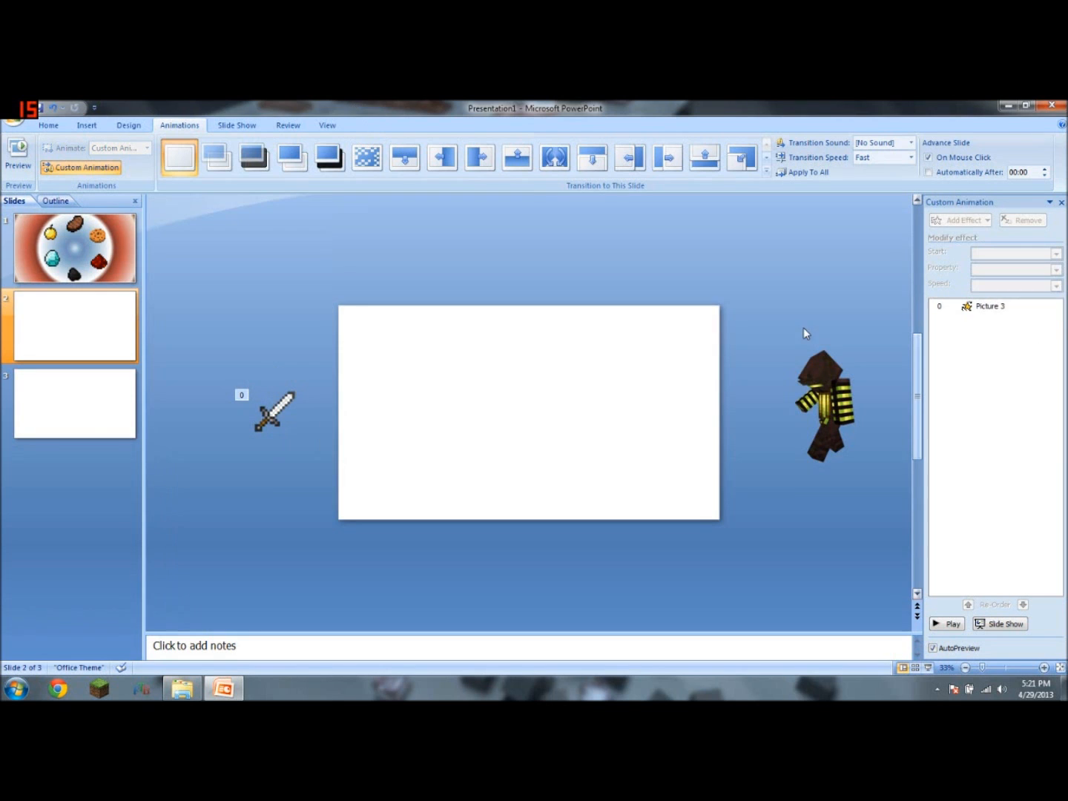
Set the sword's spin amount to a custom 420° clockwise
left_click(994, 307)
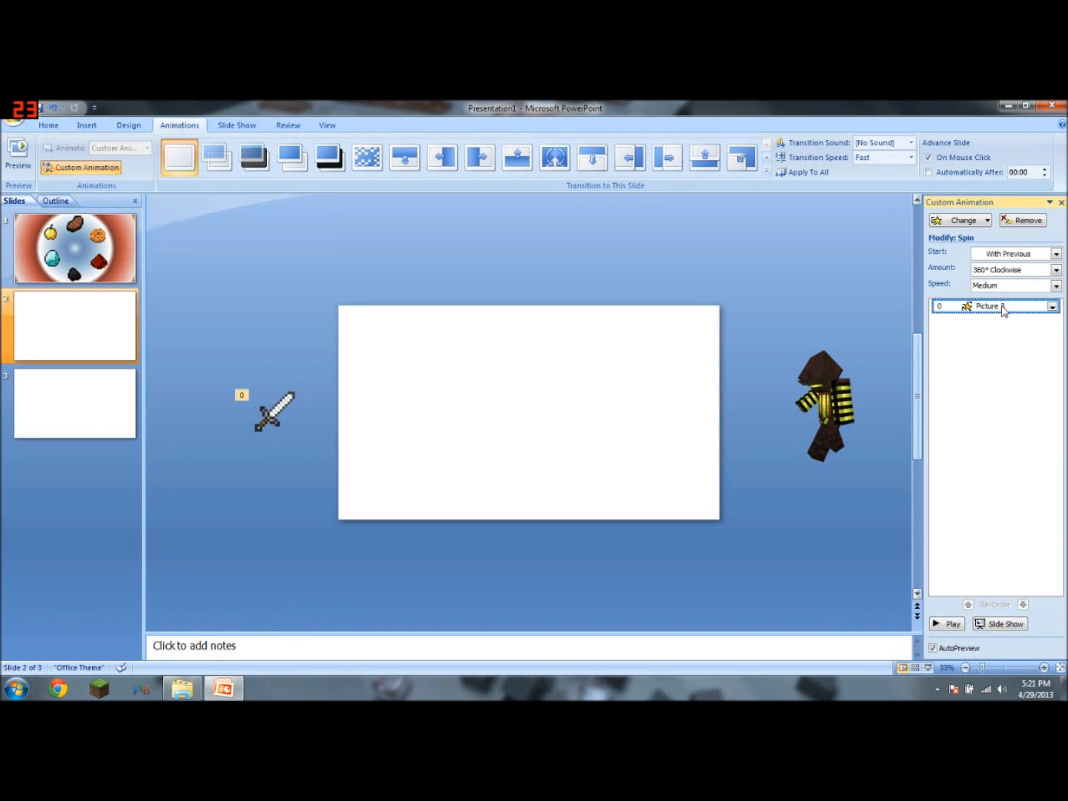
left_click(1028, 271)
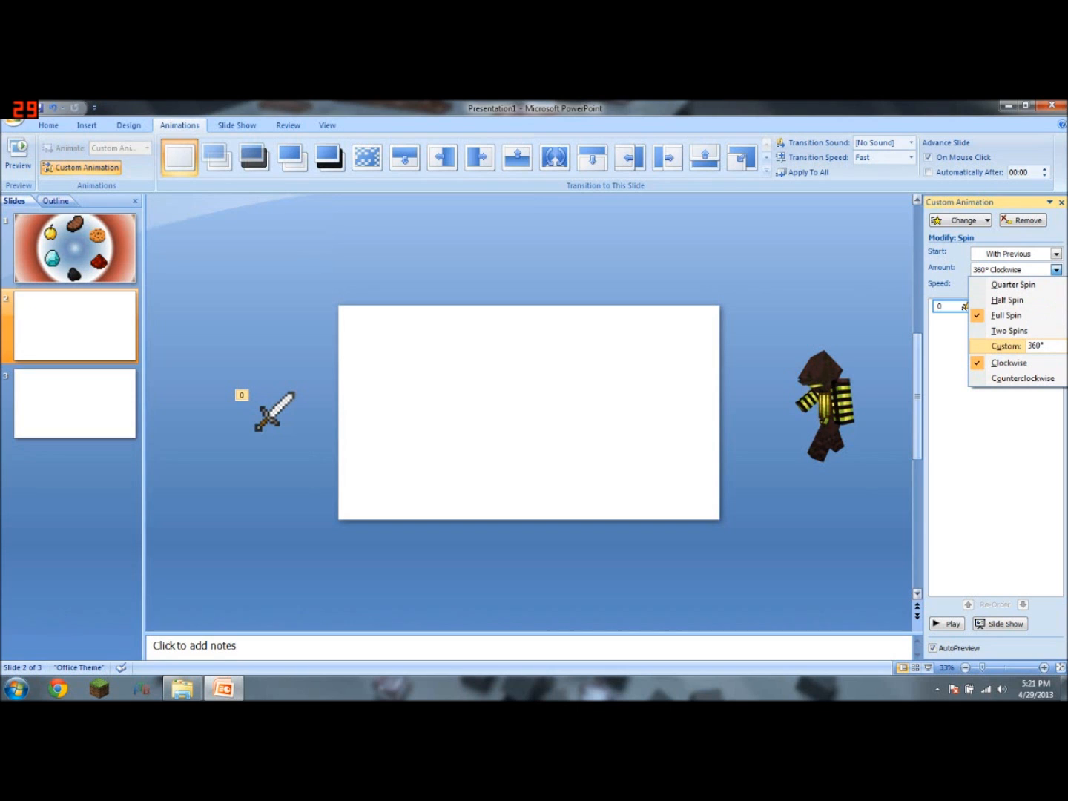
key("BackSpace")
key("BackSpace")
type("420")
key("Return")
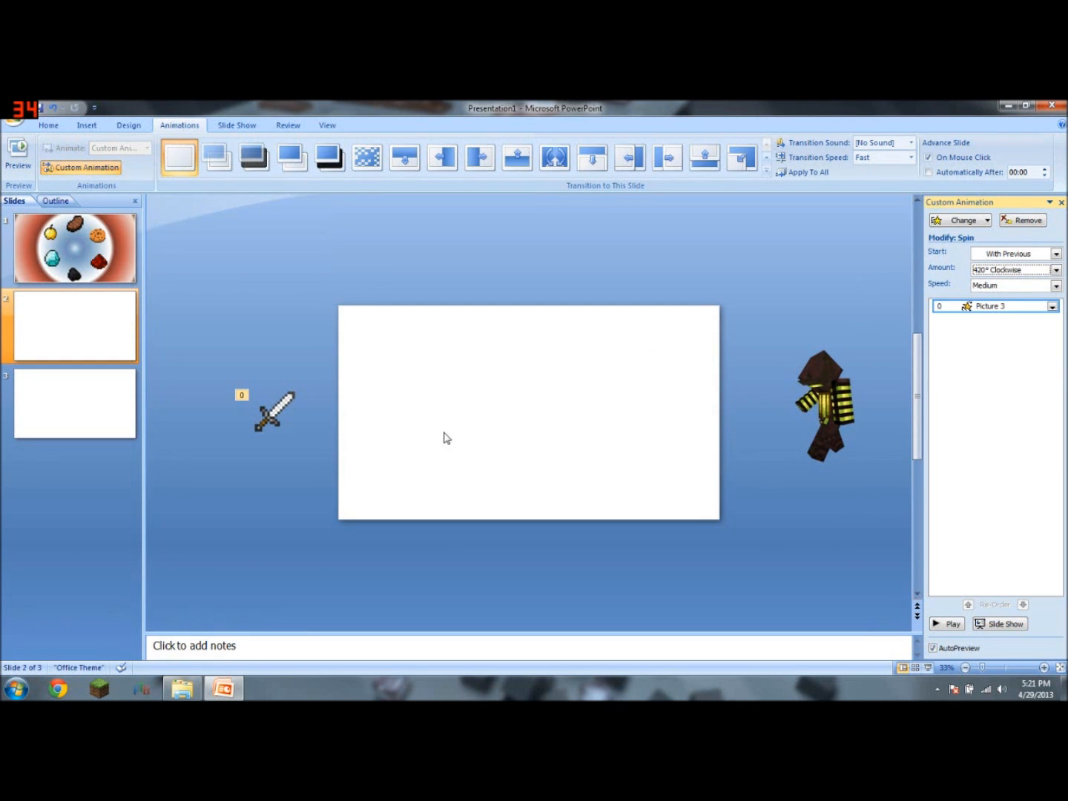
Move the sword temporarily onto the slide to preview its spin, and return it beyond the slide's left edge
left_click(290, 434)
left_click_drag(290, 435, 436, 431)
left_click(934, 648)
left_click(948, 624)
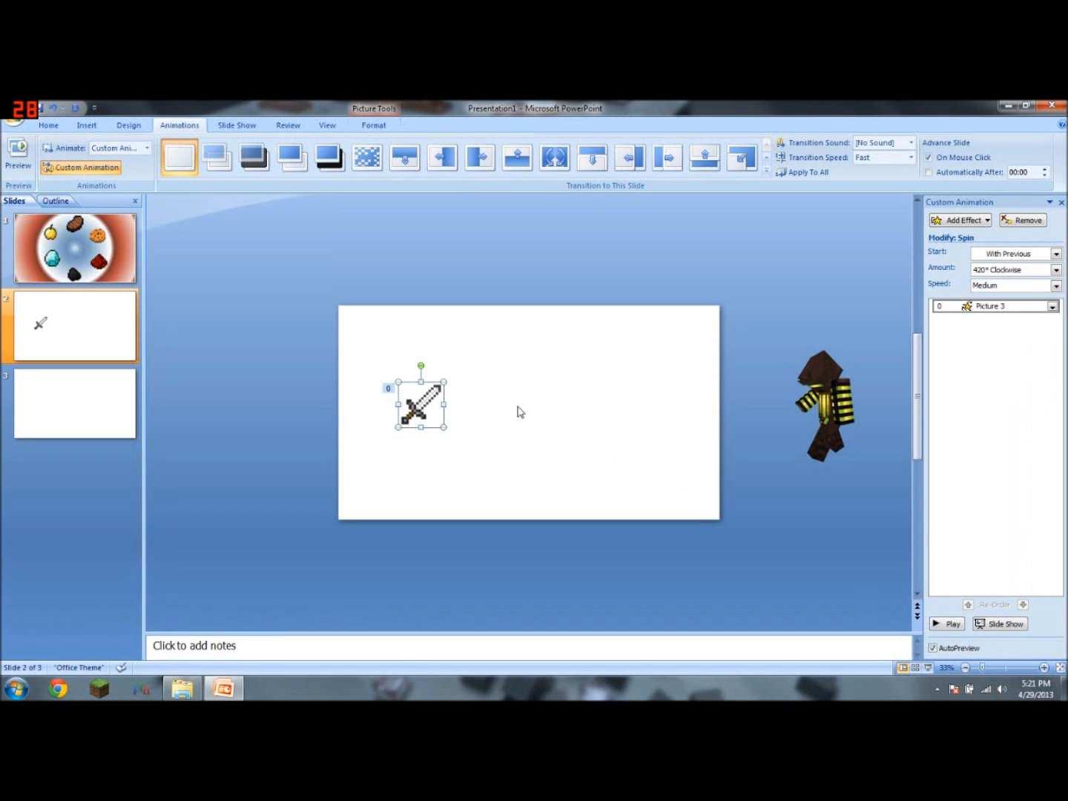
left_click_drag(422, 406, 291, 406)
Add a Line custom motion path to the sword, running horizontally from the sword to near the slide's right edge
left_click(991, 220)
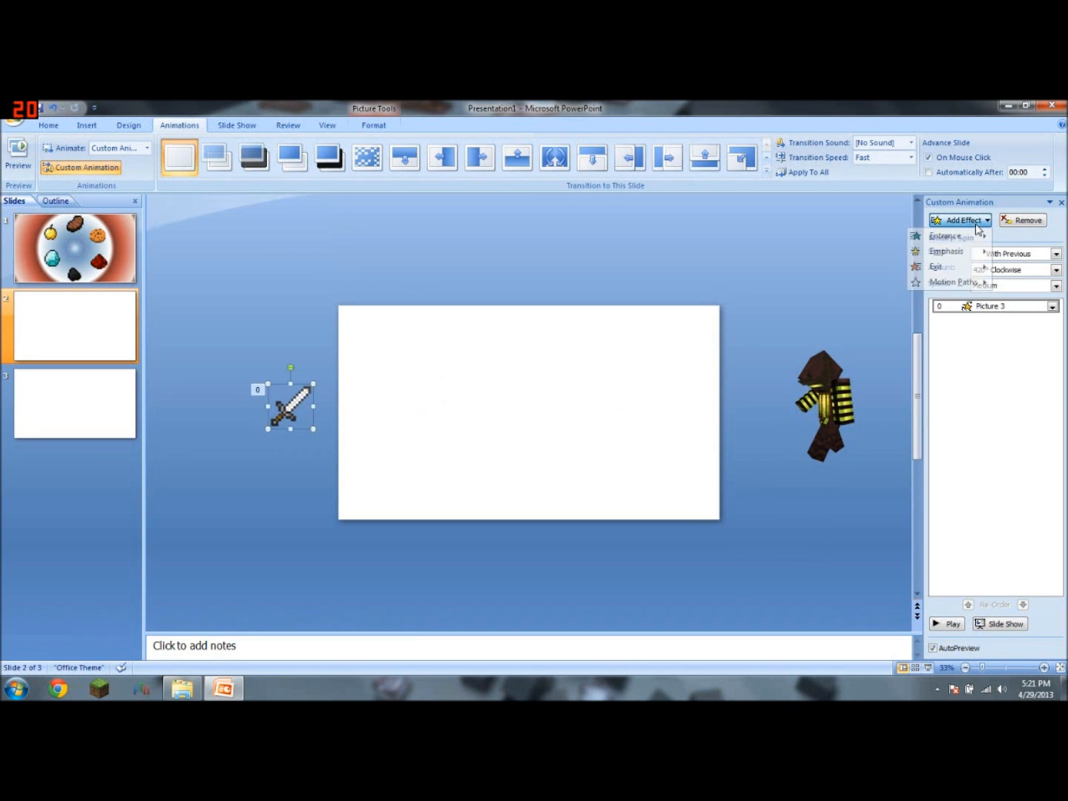
mouse_move(951, 235)
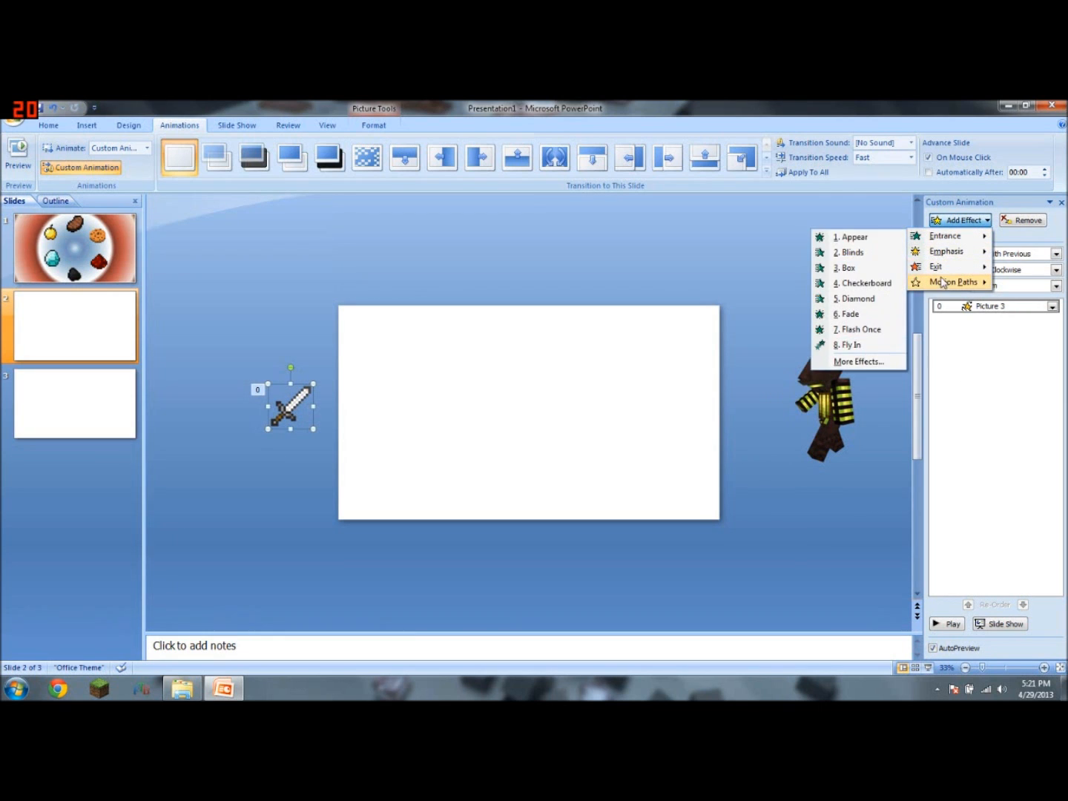
mouse_move(941, 288)
mouse_move(825, 377)
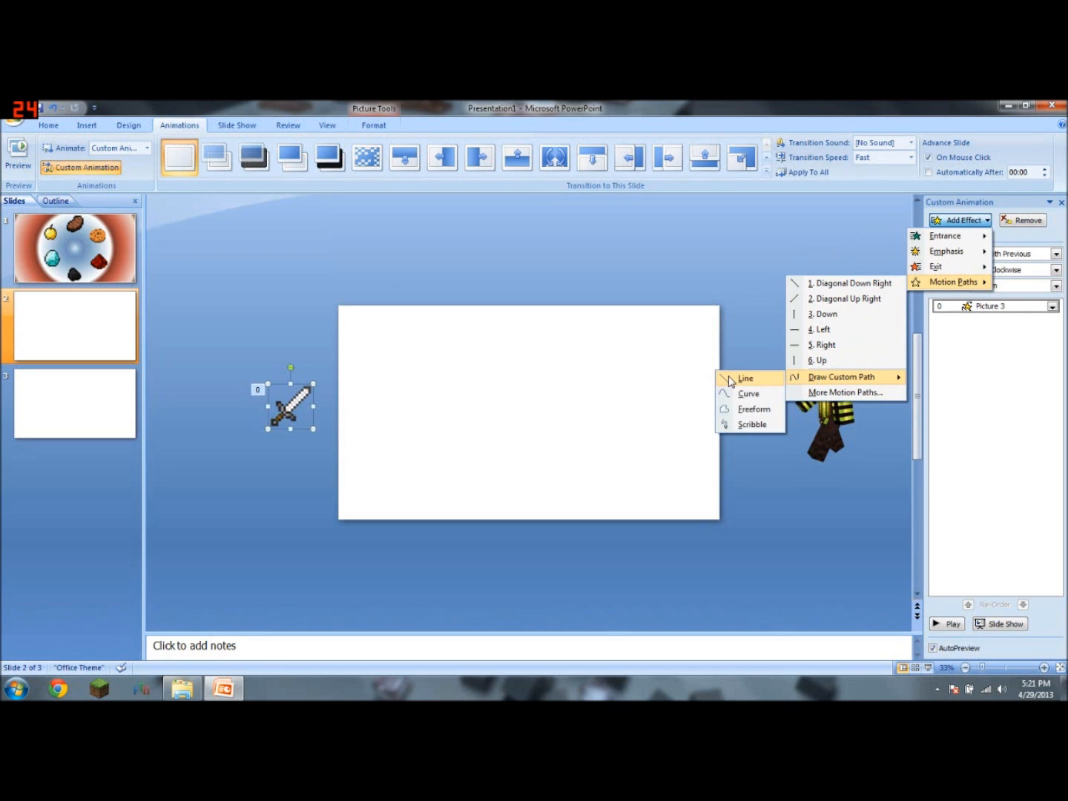
left_click(736, 377)
mouse_move(293, 406)
left_mouse_down()
mouse_move(778, 408)
mouse_move(678, 408)
left_mouse_up()
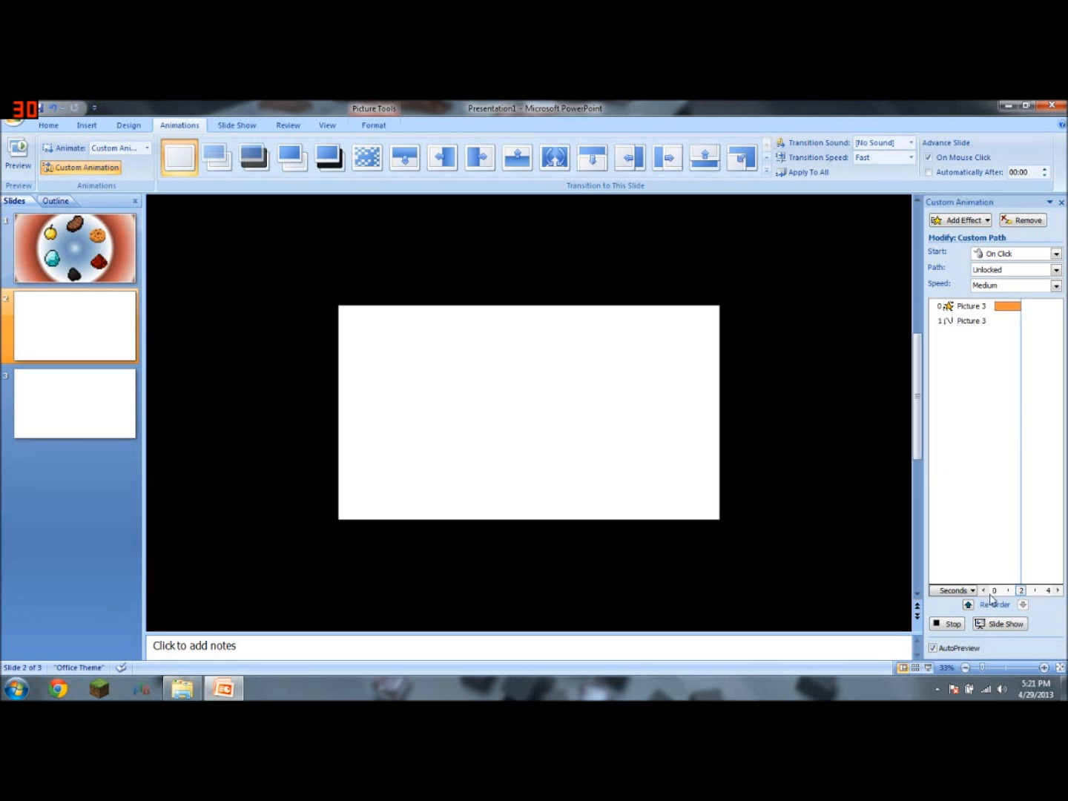
Set the sword's line motion path to start With Previous and preview it together with the spin
left_click(953, 624)
left_click(1013, 254)
left_click(998, 277)
left_click(950, 625)
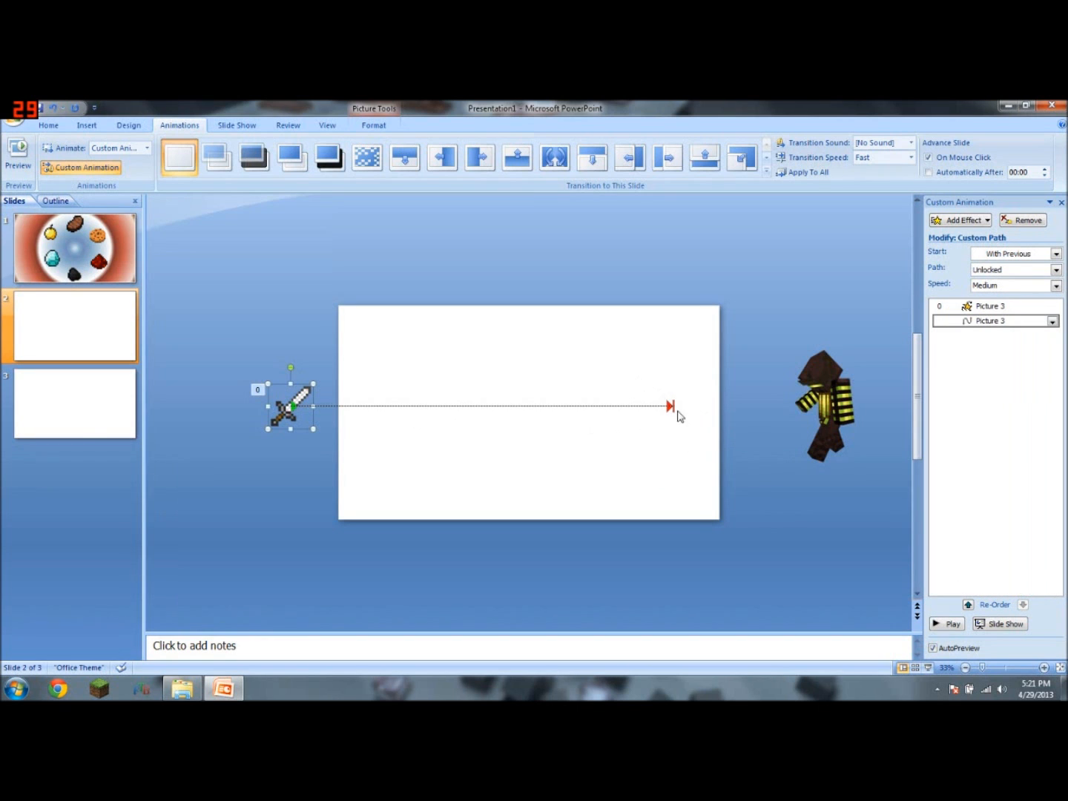
left_click(671, 407)
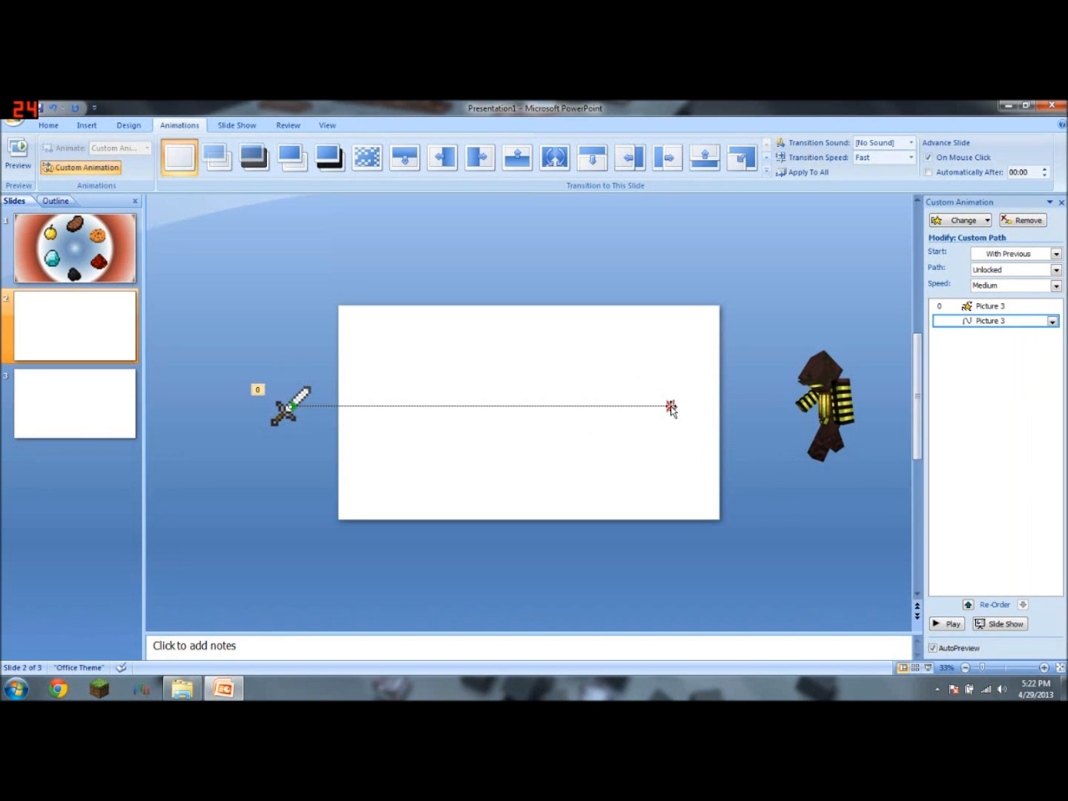
Extend the end of the sword's motion path past the slide's right edge to the character, and preview the animation
left_click_drag(672, 407, 779, 405)
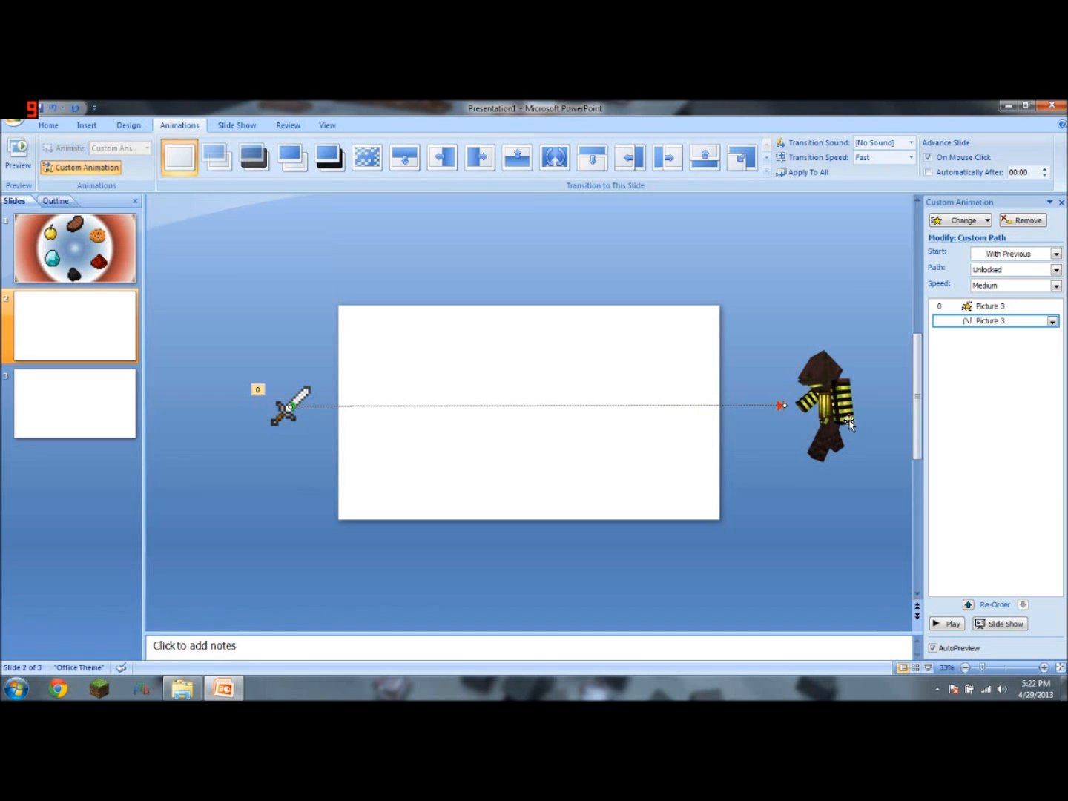
left_click(775, 522)
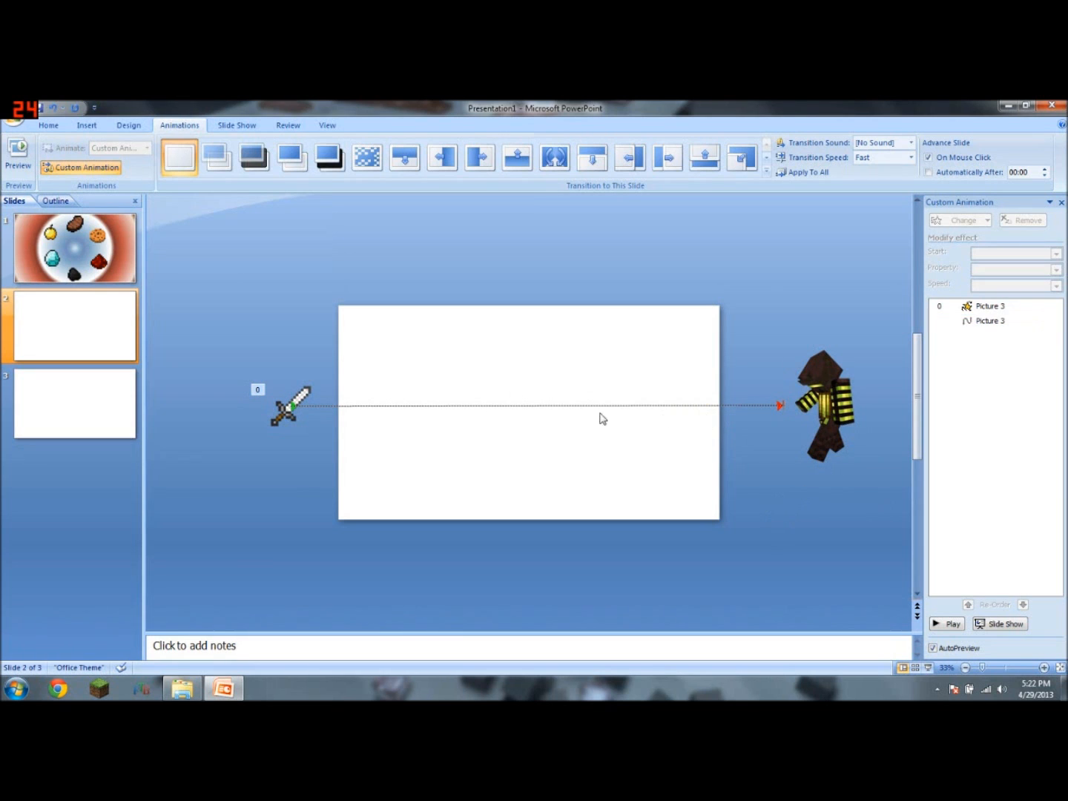
left_click(952, 626)
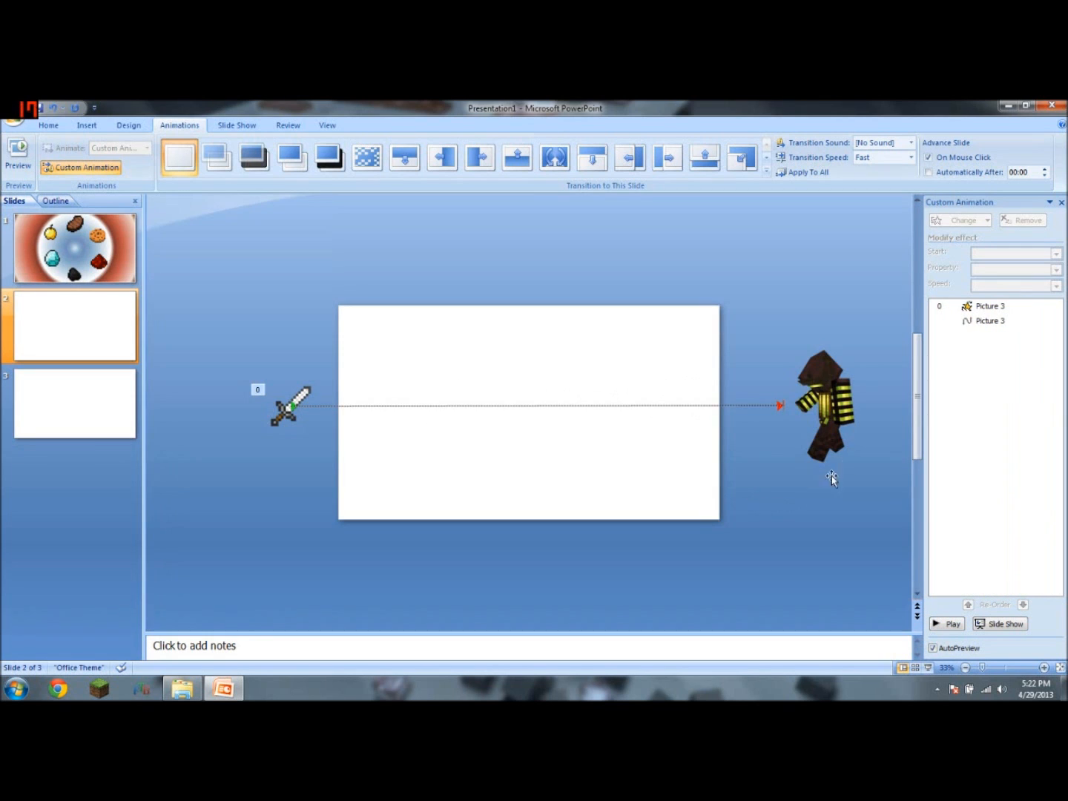
Add a Line custom motion path to the character, running horizontally left to just inside the slide's right edge
left_click(827, 419)
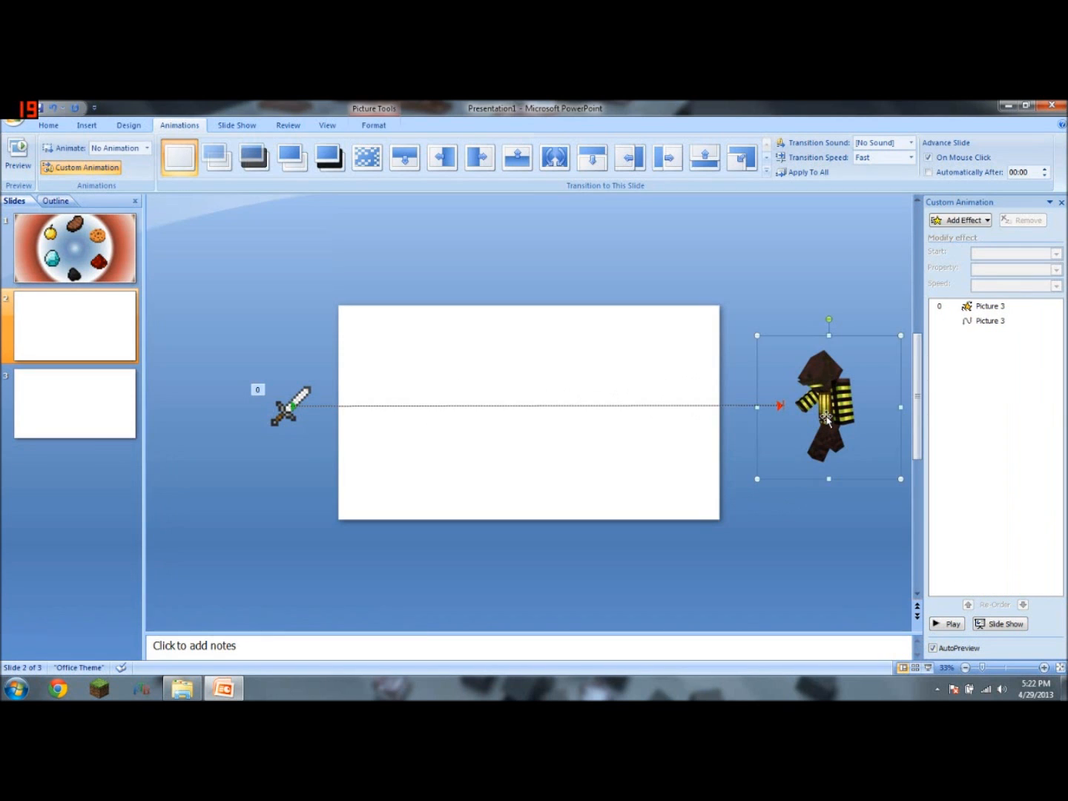
left_click(963, 220)
mouse_move(953, 283)
mouse_move(850, 379)
left_click(738, 377)
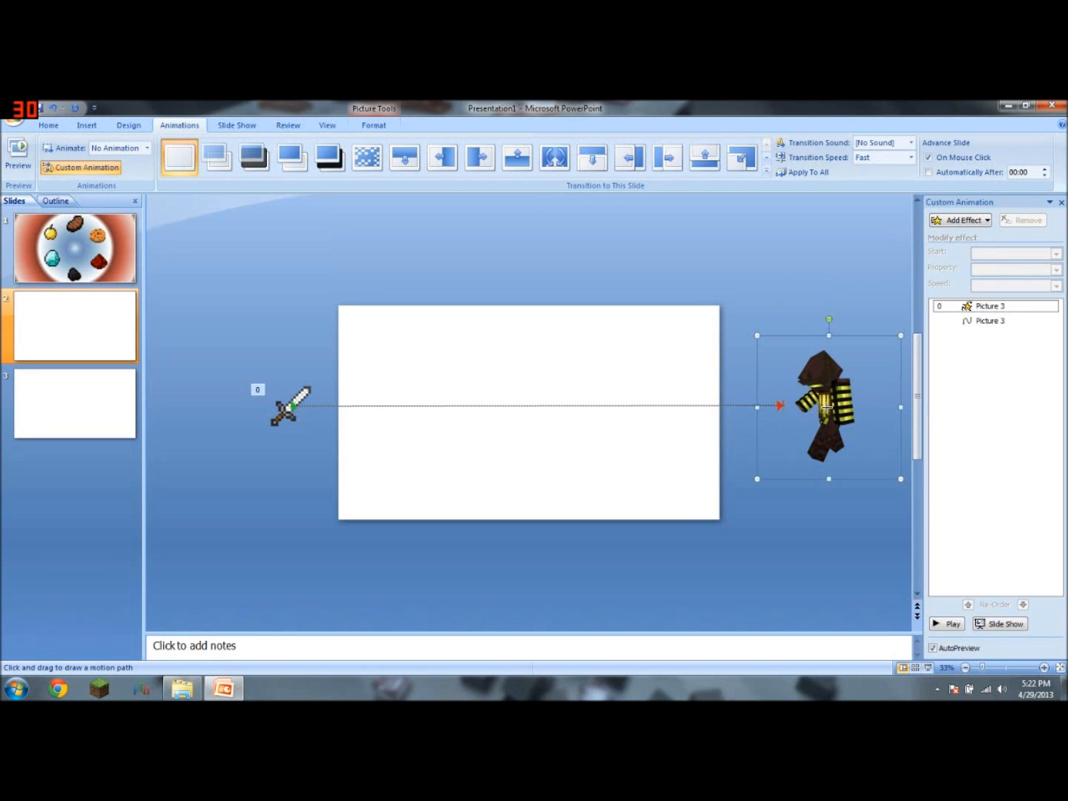
left_click_drag(819, 410, 687, 413)
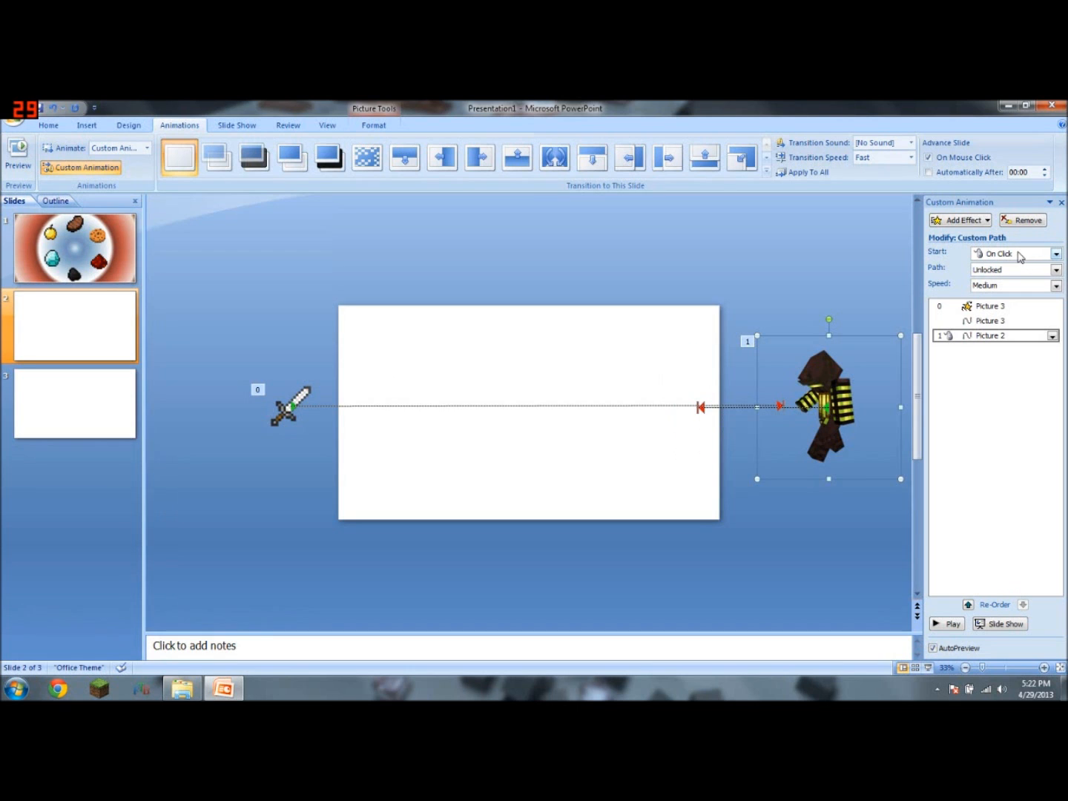
Set the character's path to start With Previous, shift it on the advanced timeline to run from 2s to 4s, and preview it
left_click(1019, 254)
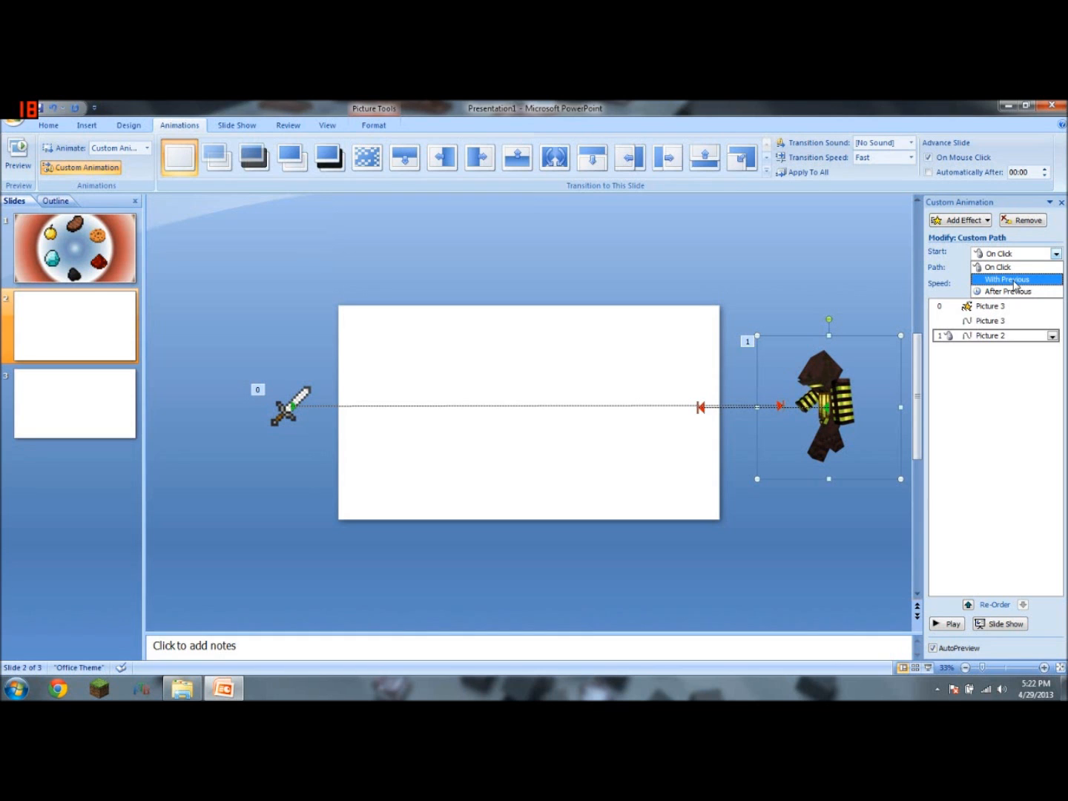
left_click(1014, 280)
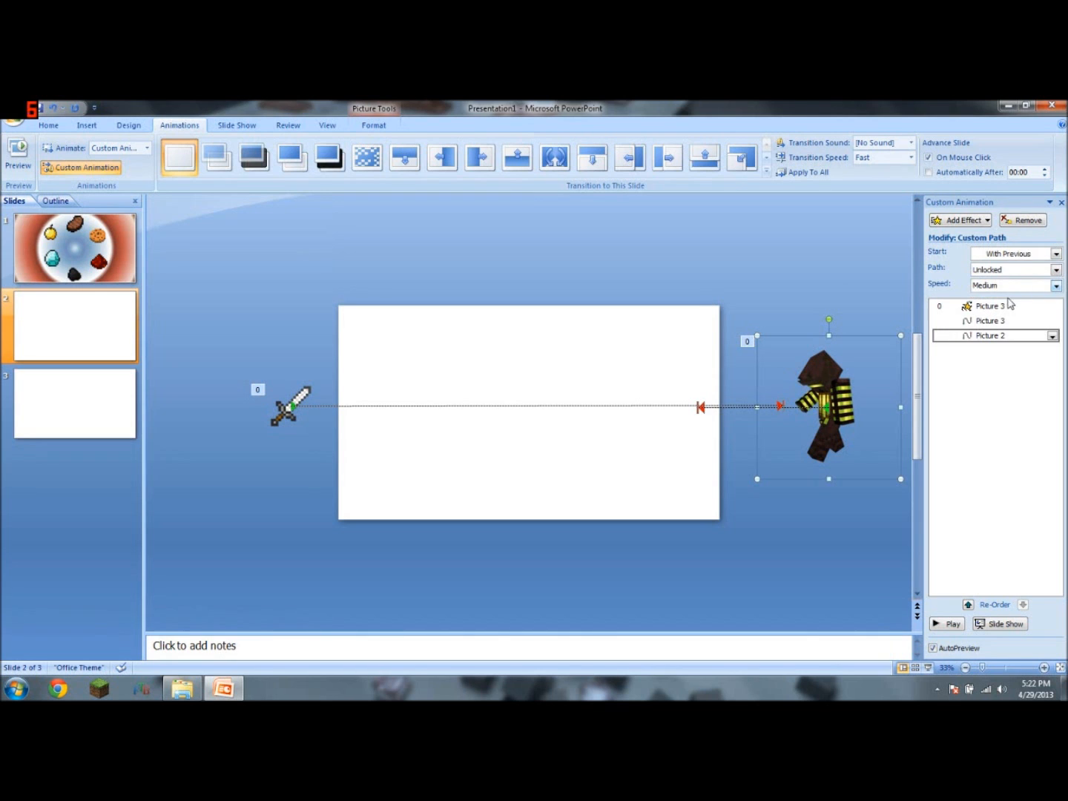
right_click(1022, 338)
left_click(1023, 433)
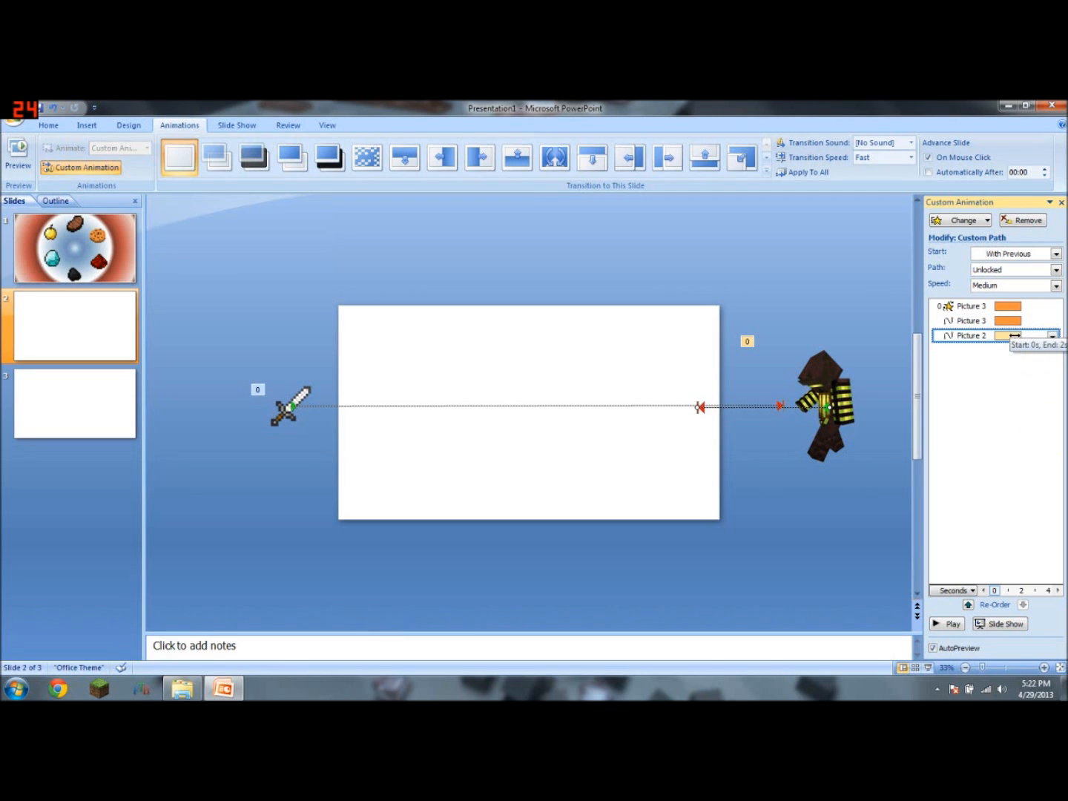
left_click_drag(1007, 335, 1034, 337)
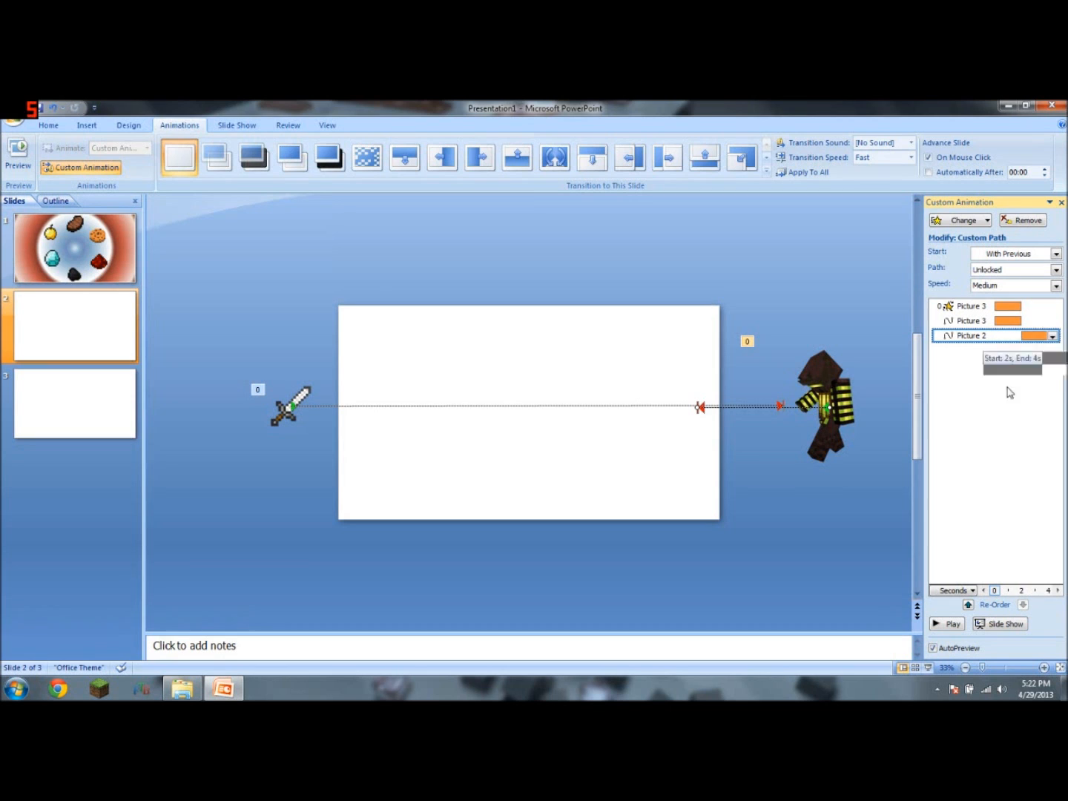
left_click(949, 624)
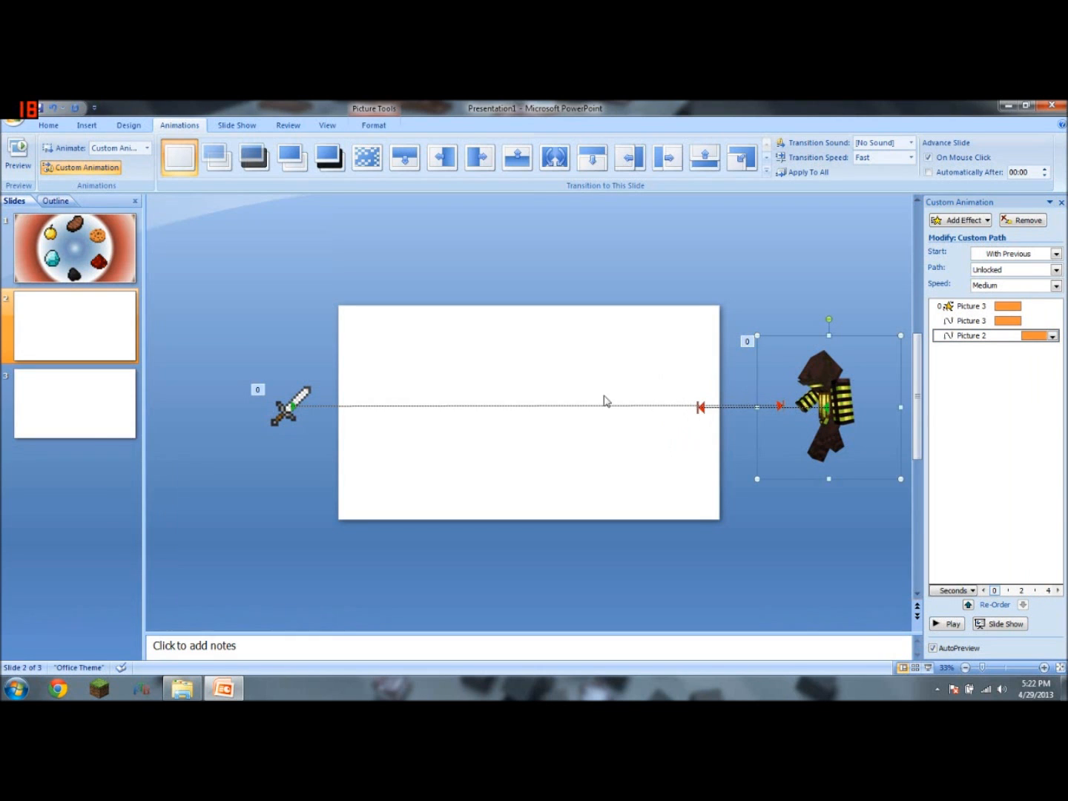
Move the sword and character together slightly lower beside the slide, and preview the animation
left_click(318, 280)
key("ctrl+a")
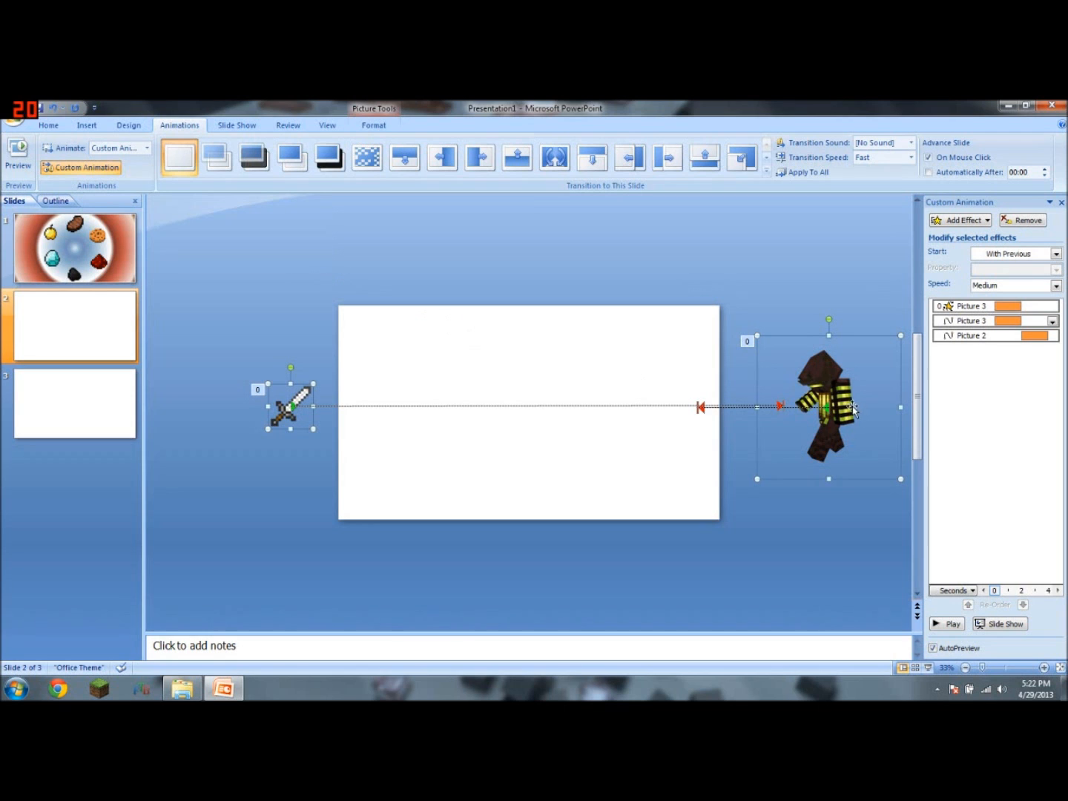
left_click_drag(842, 393, 842, 415)
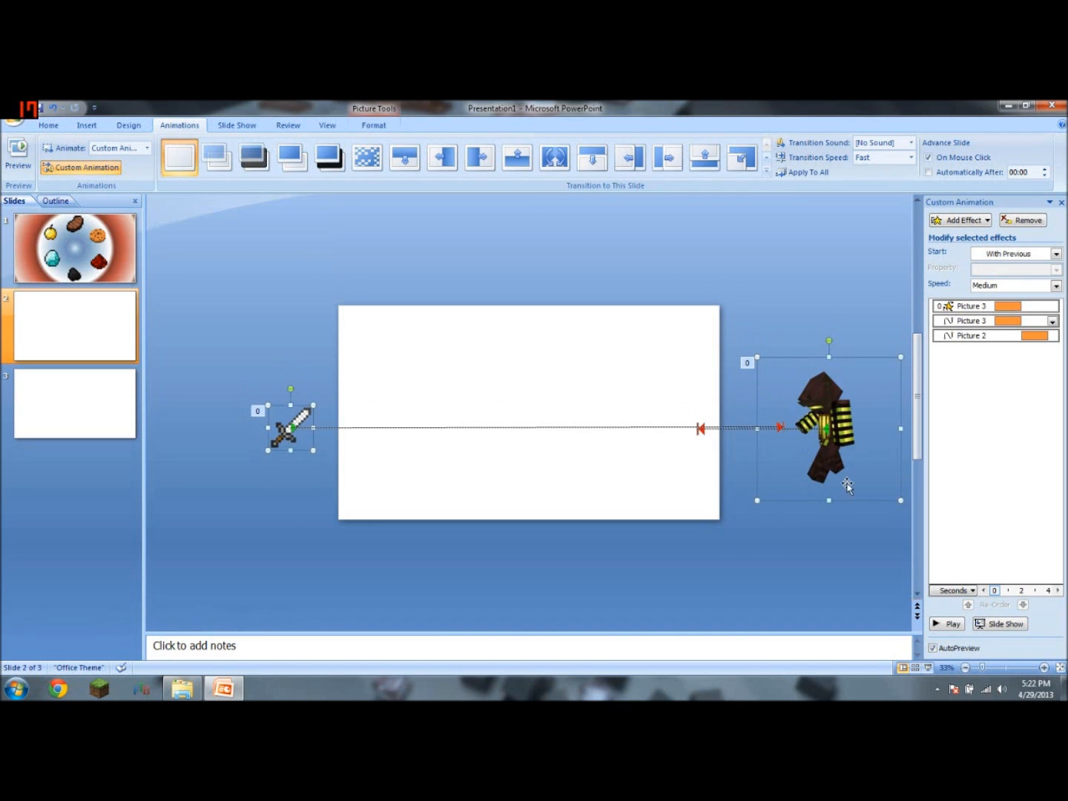
left_click(833, 534)
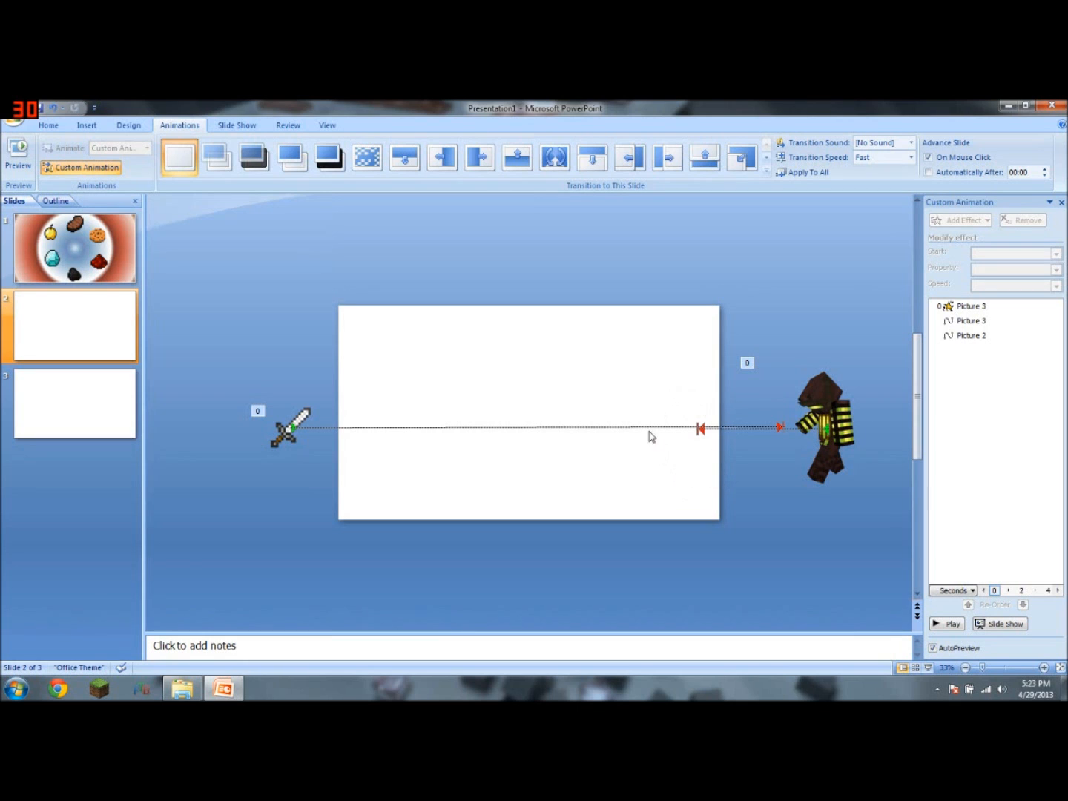
left_click(948, 624)
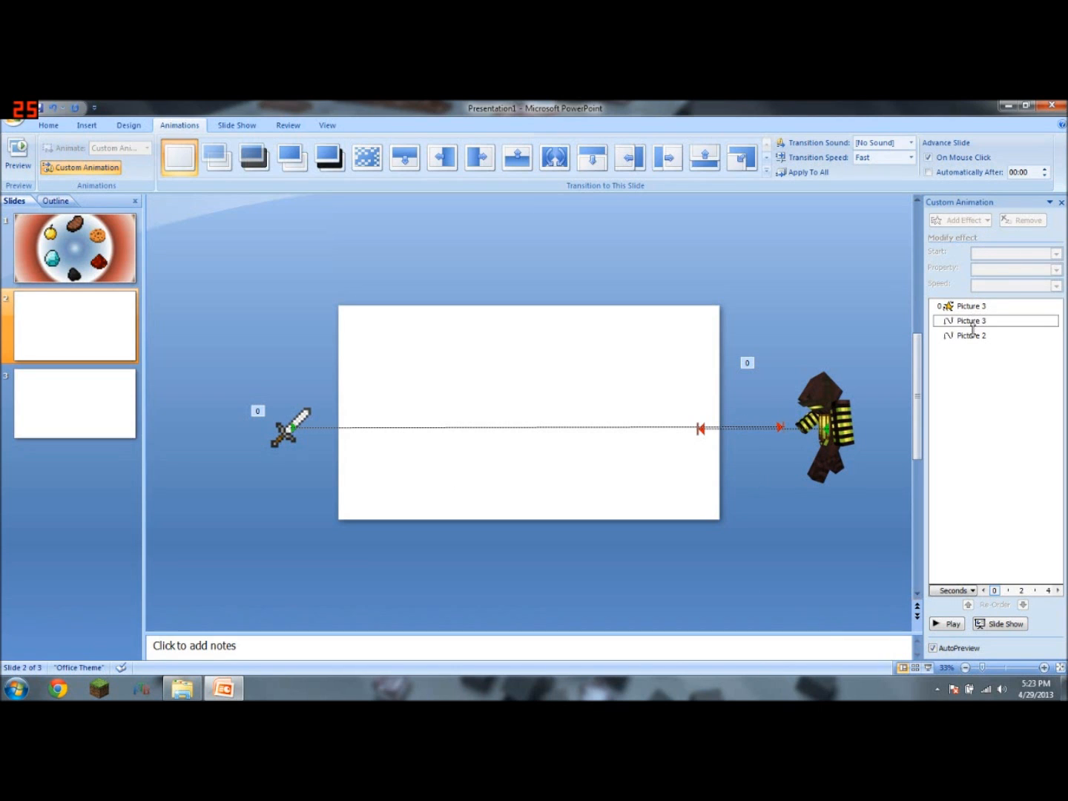
Add a second Line motion path to the sword, running horizontally left from the character to just inside the slide's right edge
left_click(975, 361)
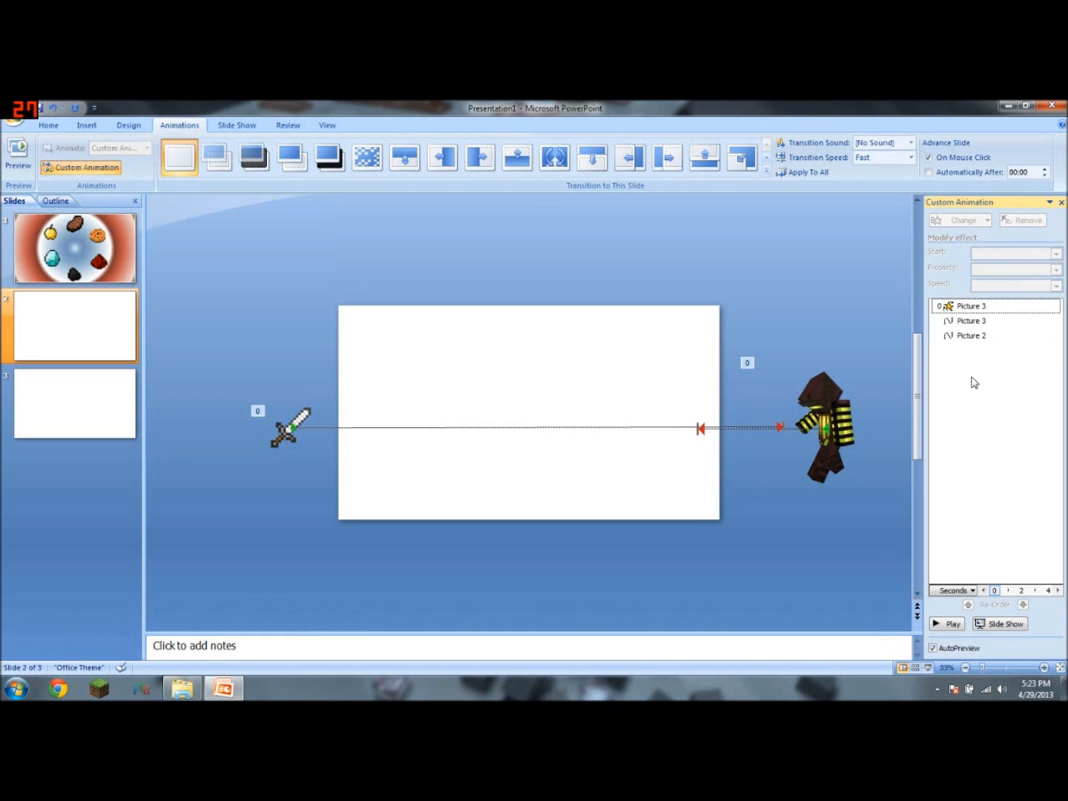
left_click(305, 408)
left_click(962, 220)
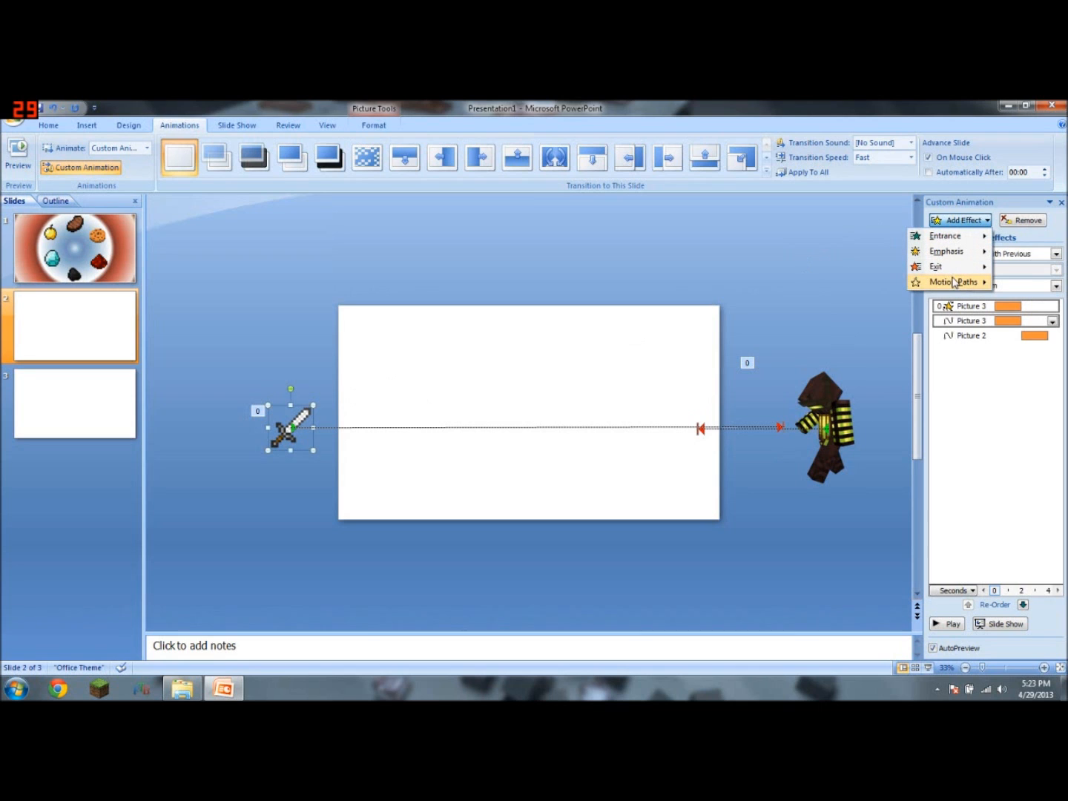
mouse_move(954, 283)
mouse_move(824, 377)
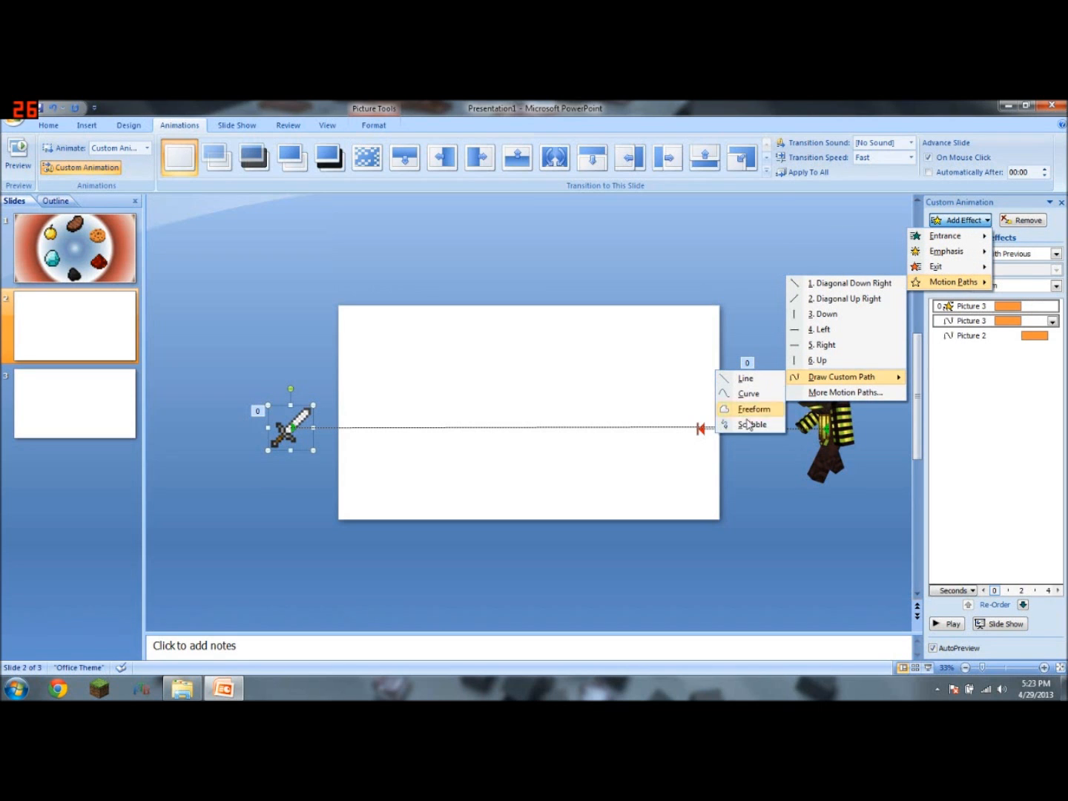
left_click(747, 379)
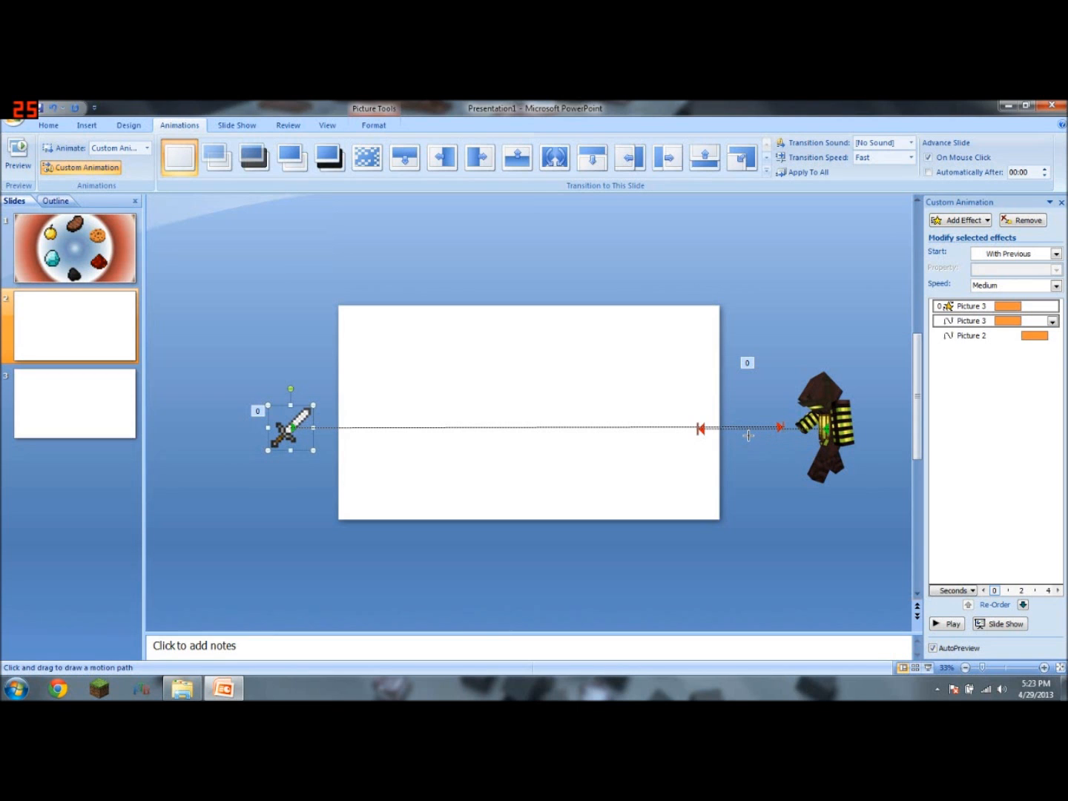
left_click_drag(825, 436, 714, 445)
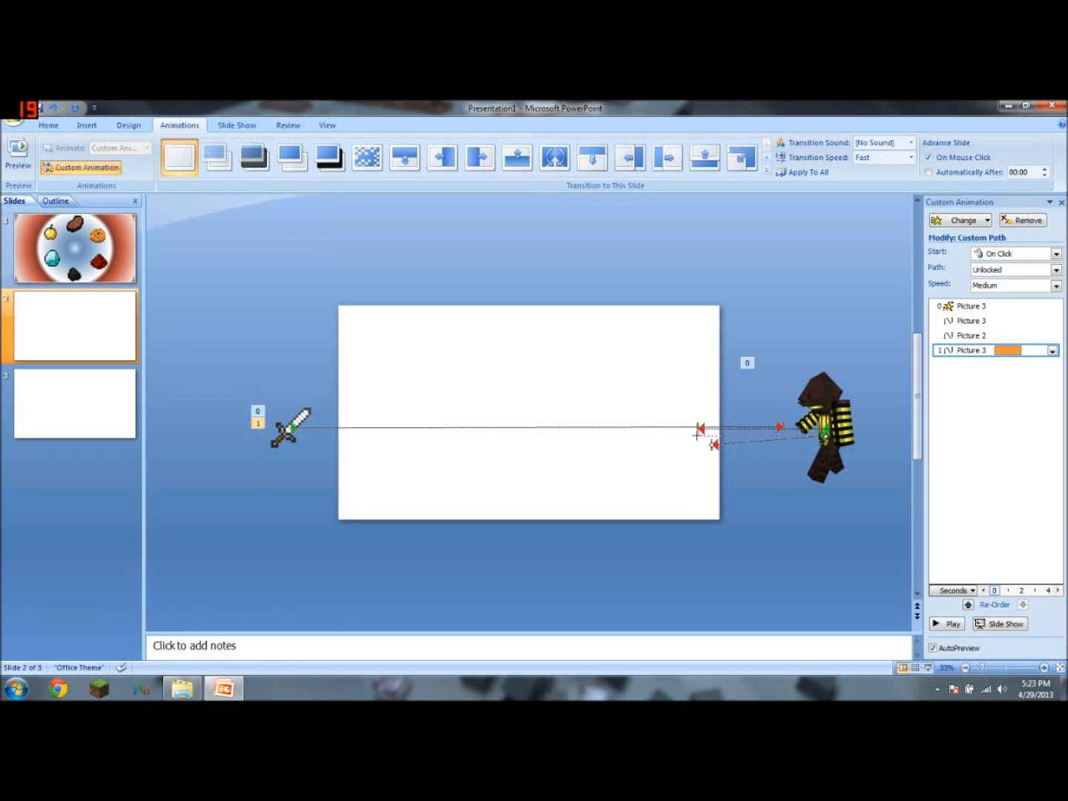
left_click_drag(714, 445, 678, 436)
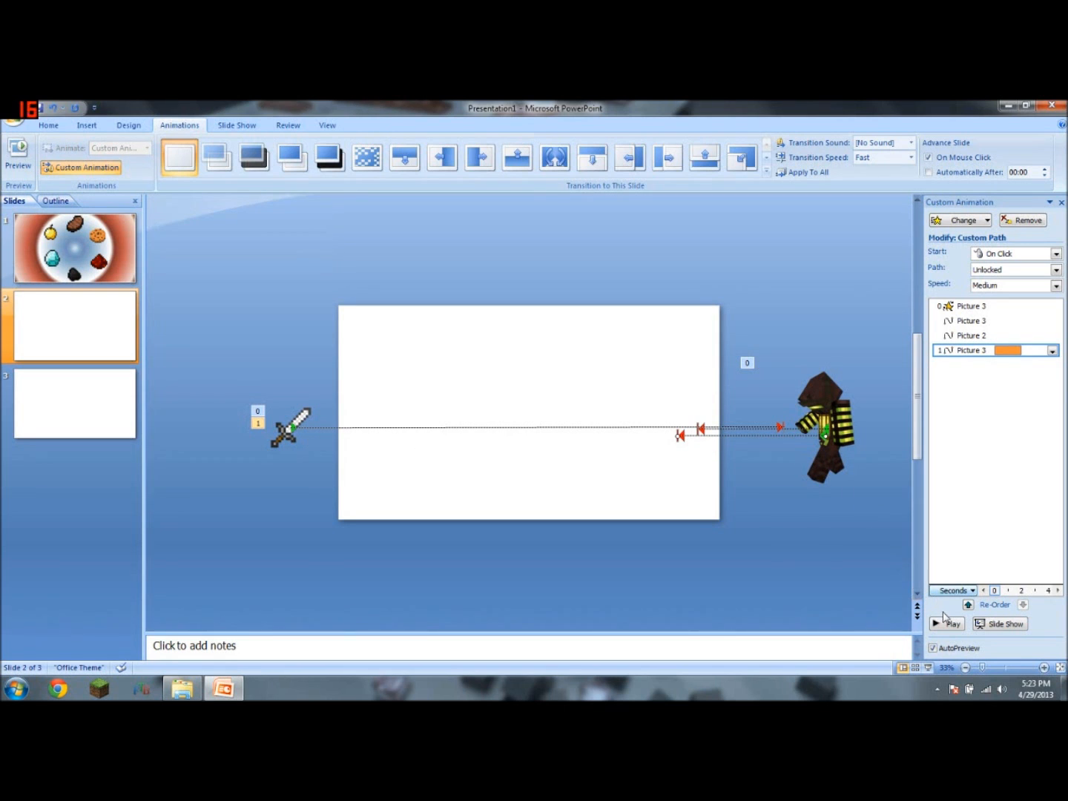
Start the sword's return path With Previous, in time and level with the character's path, and preview the animation
left_click(1010, 253)
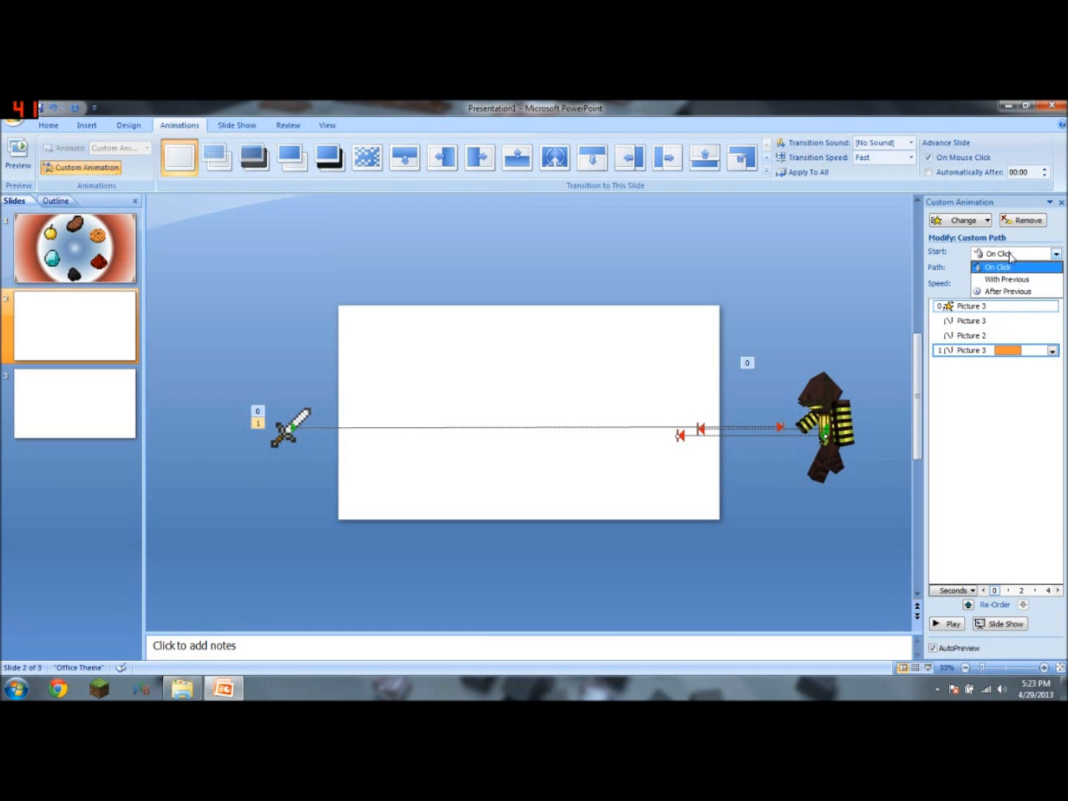
left_click(1007, 278)
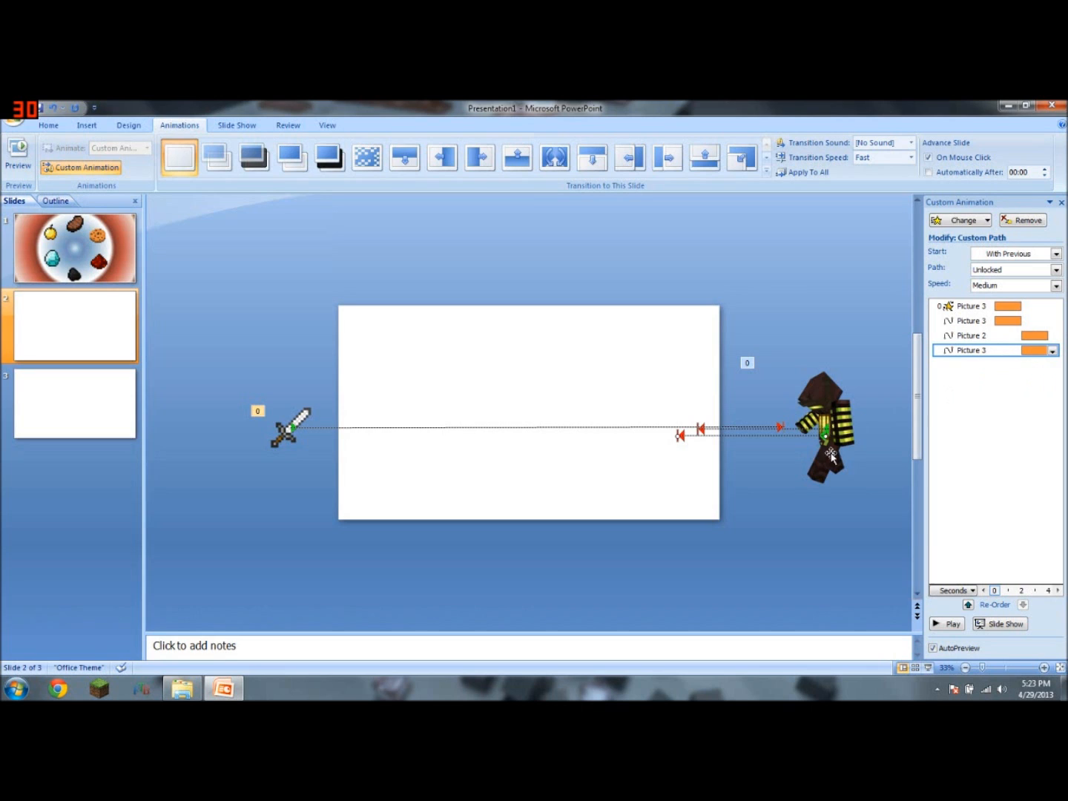
left_click(946, 624)
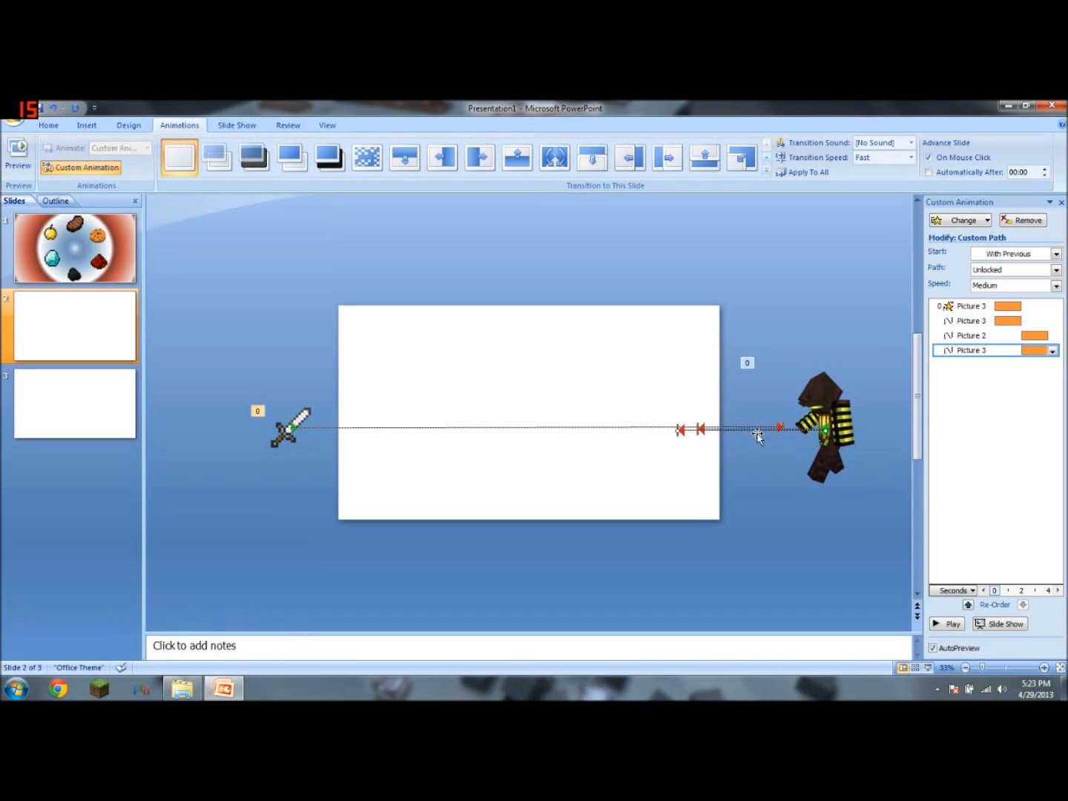
left_click(947, 624)
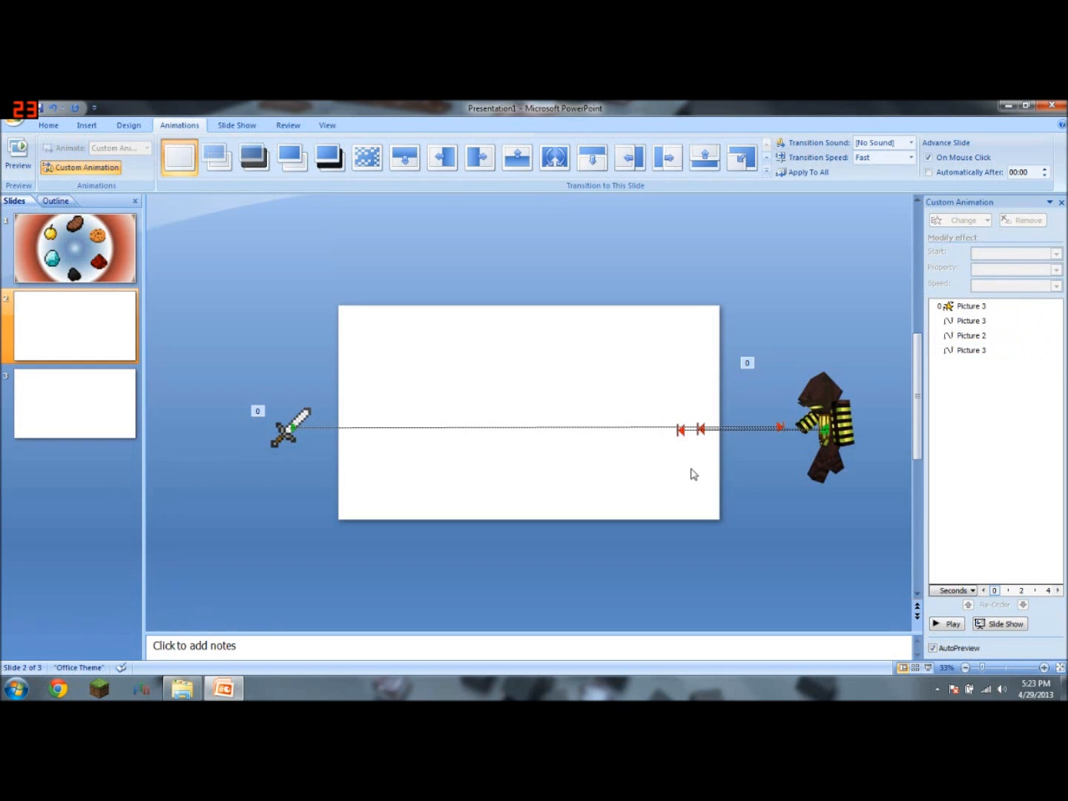
Shift the end of the sword's return path slightly toward the slide's right edge, and preview the animation
double_click(684, 434)
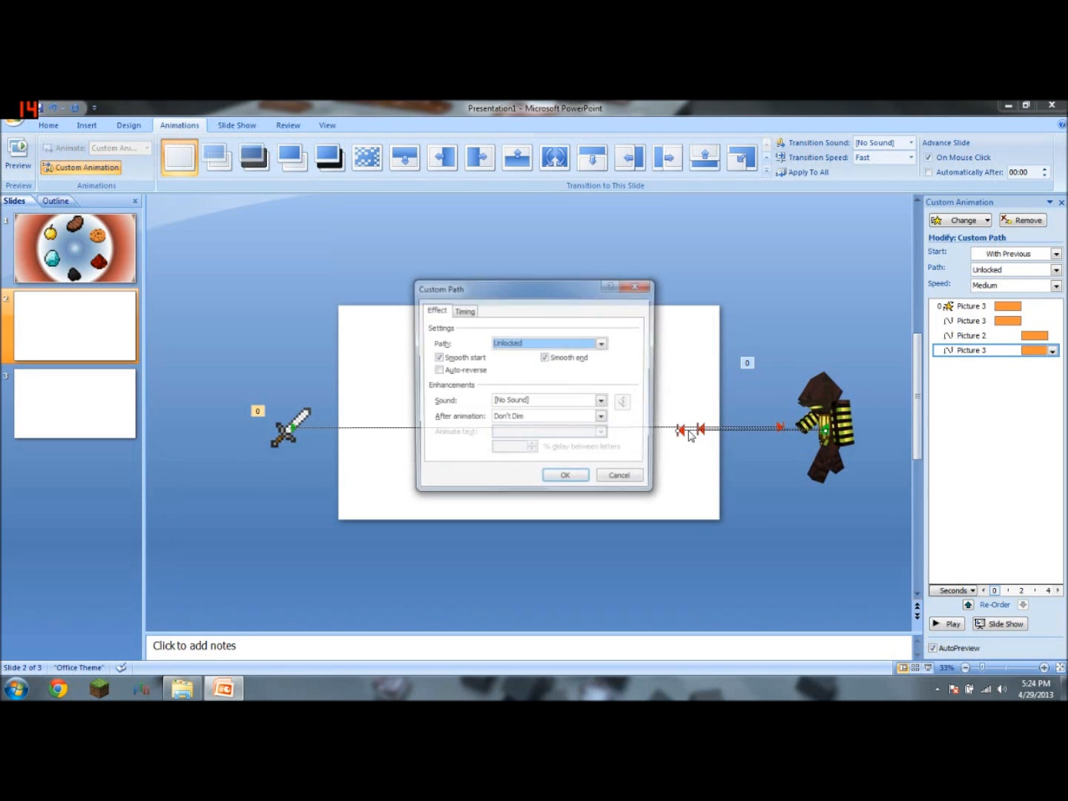
left_click(639, 286)
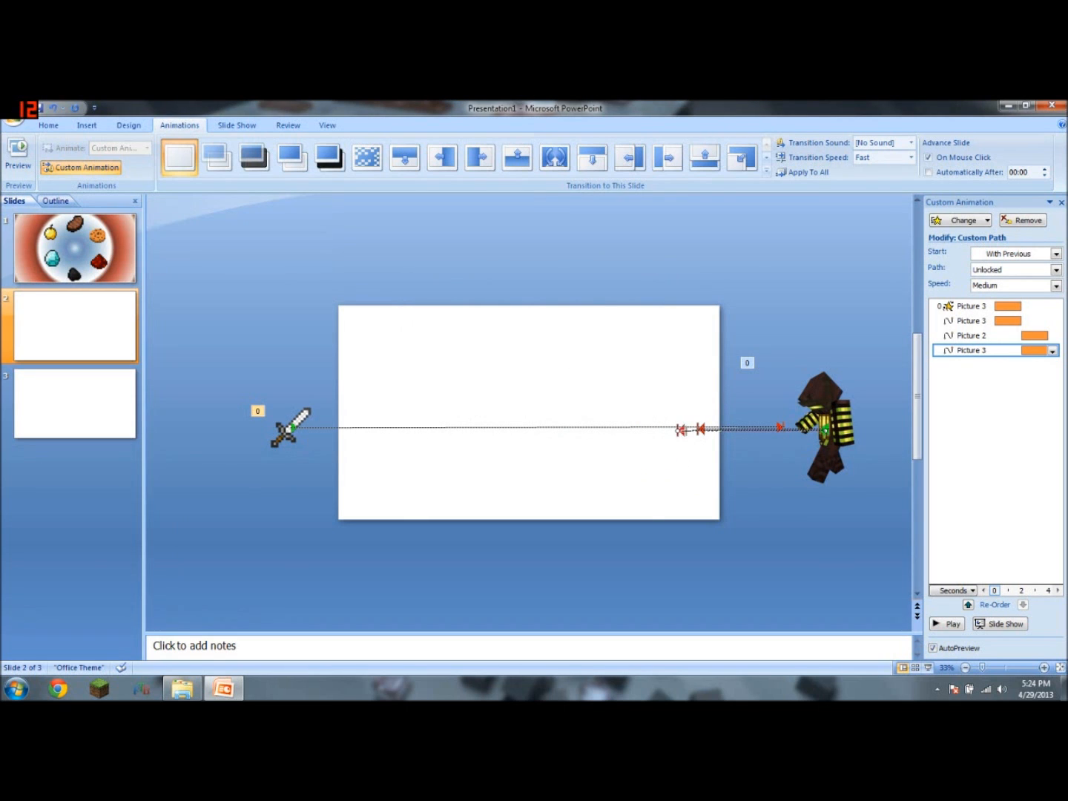
left_click(951, 624)
left_click(843, 539)
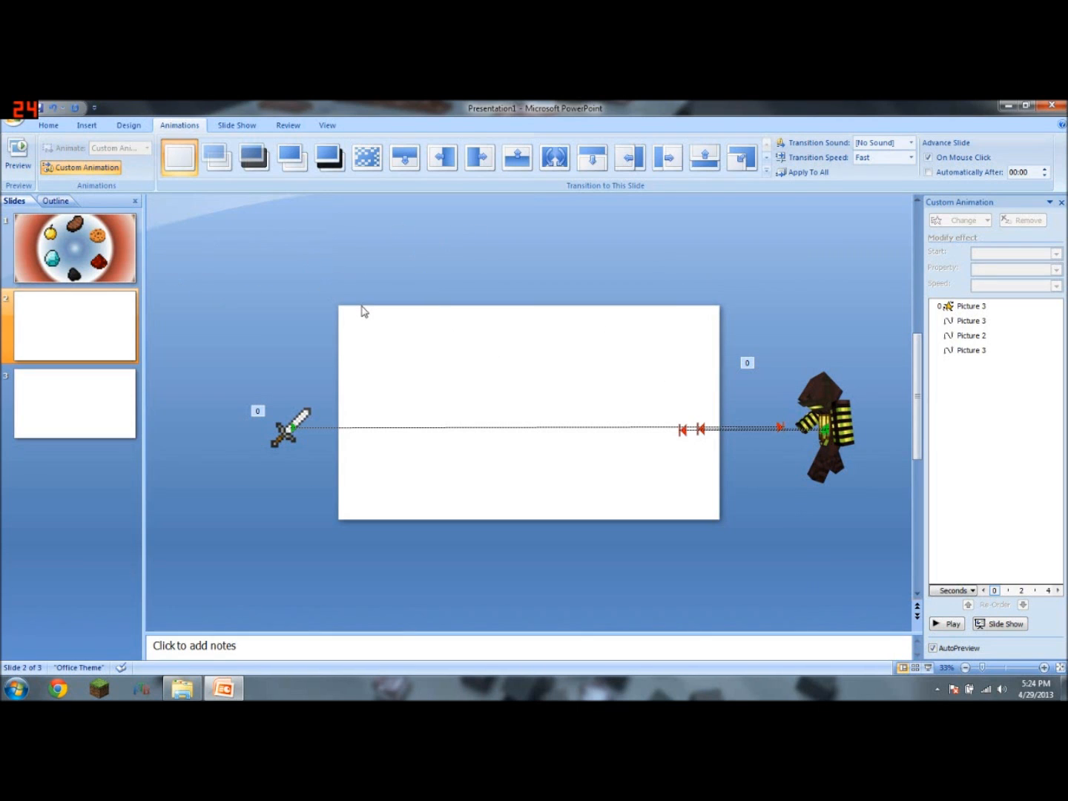
Copy the sword and character with their animations onto slide 1, and preview them together with the circling items
key("ctrl+a")
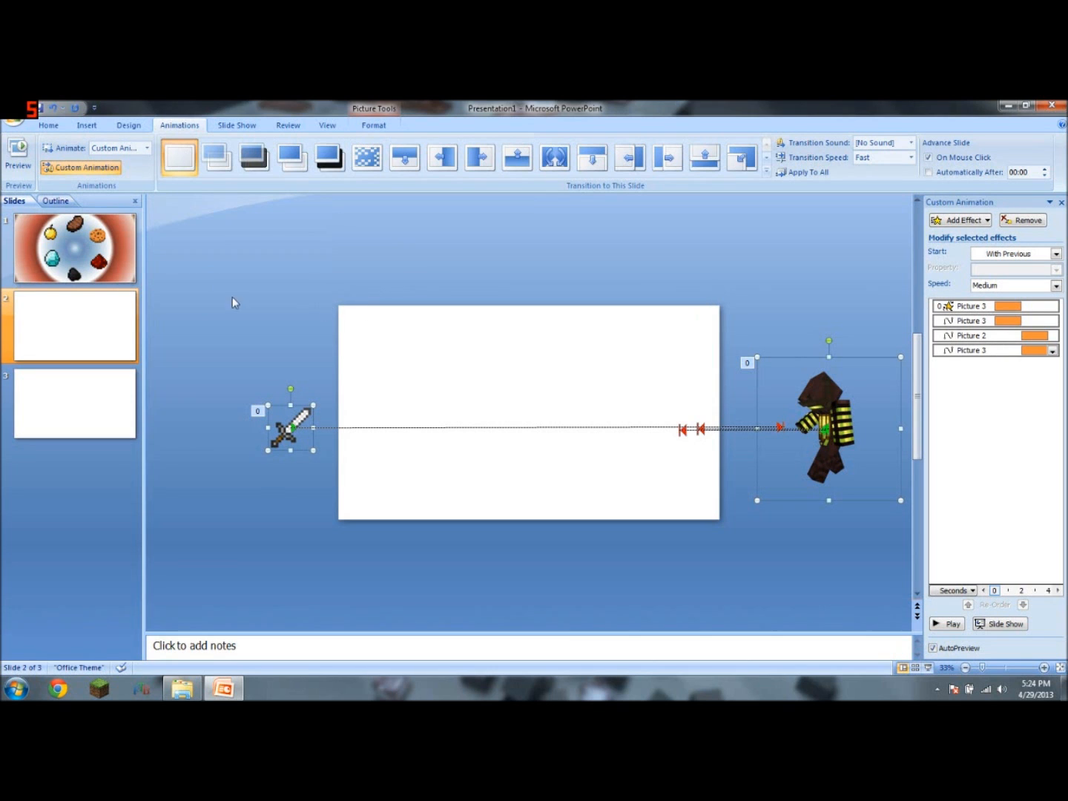
left_click(51, 272)
key("ctrl+v")
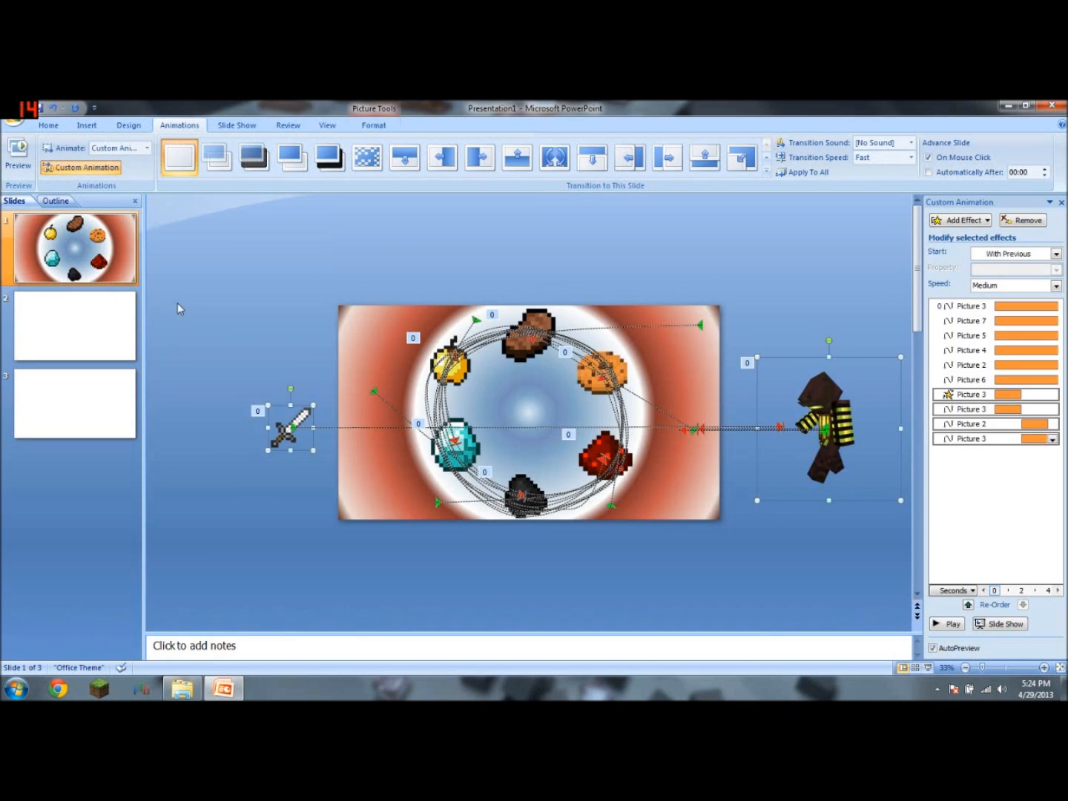
left_click(850, 593)
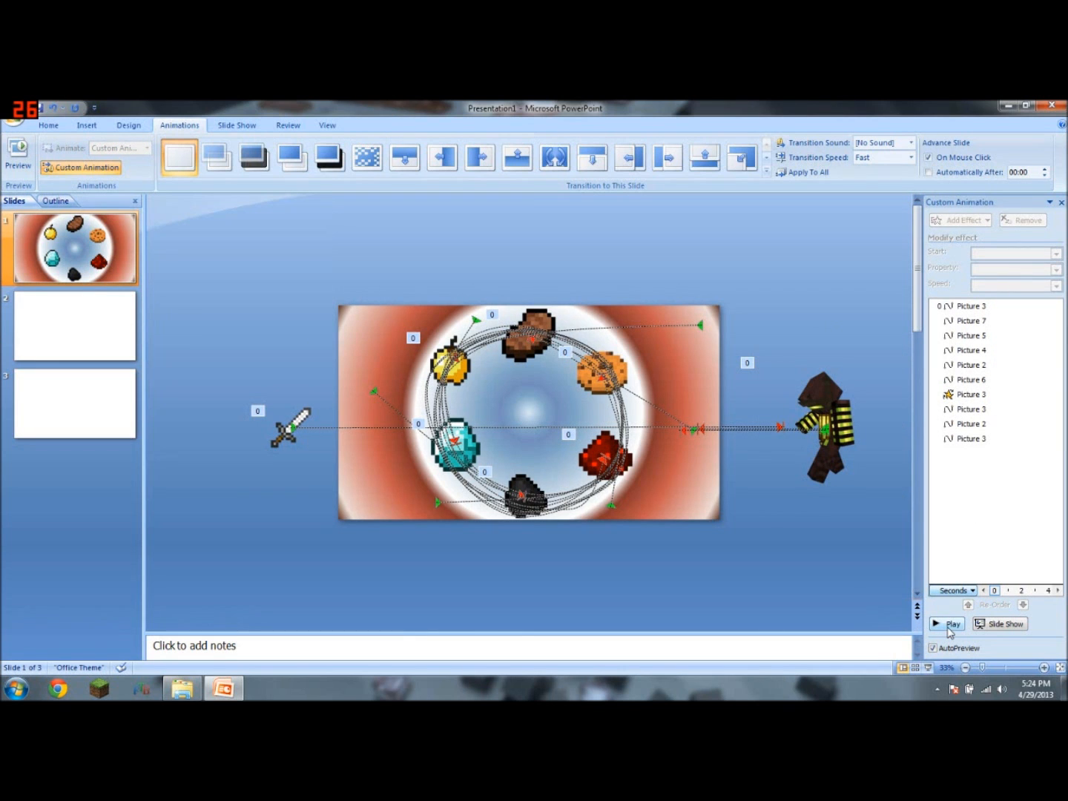
left_click(949, 624)
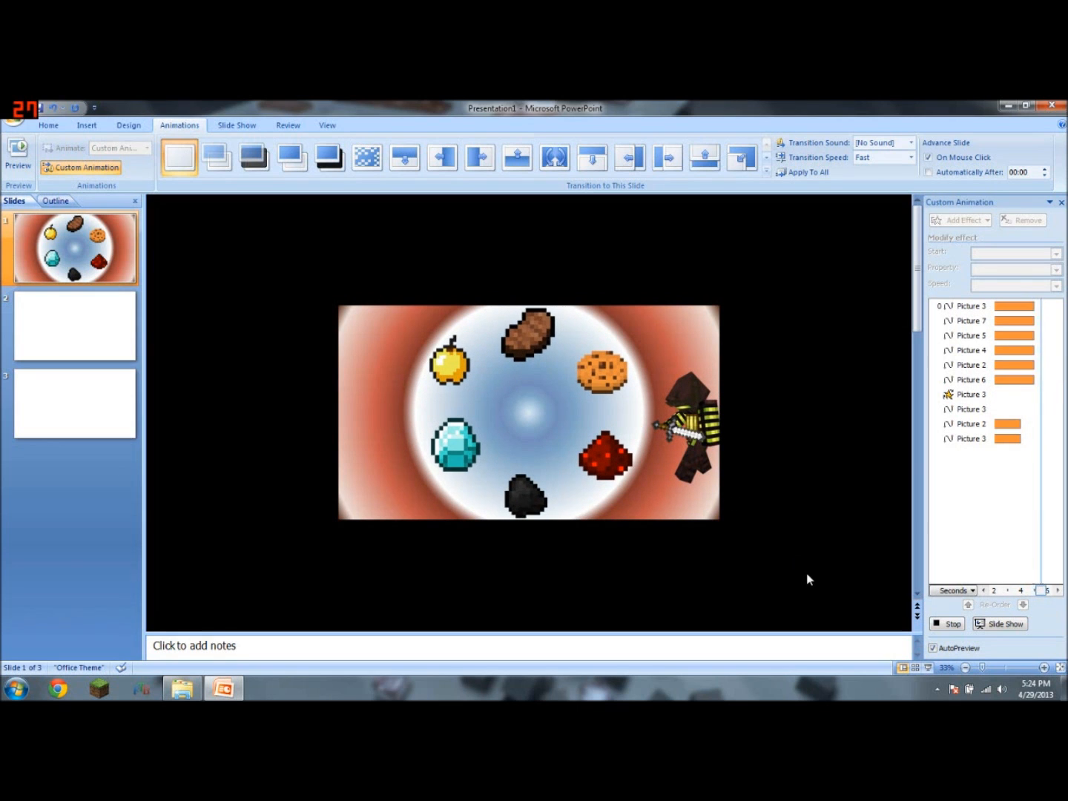
Try pasting two more copies of the sword and character on slide 1, and undo all the pastes there
key("ctrl+v")
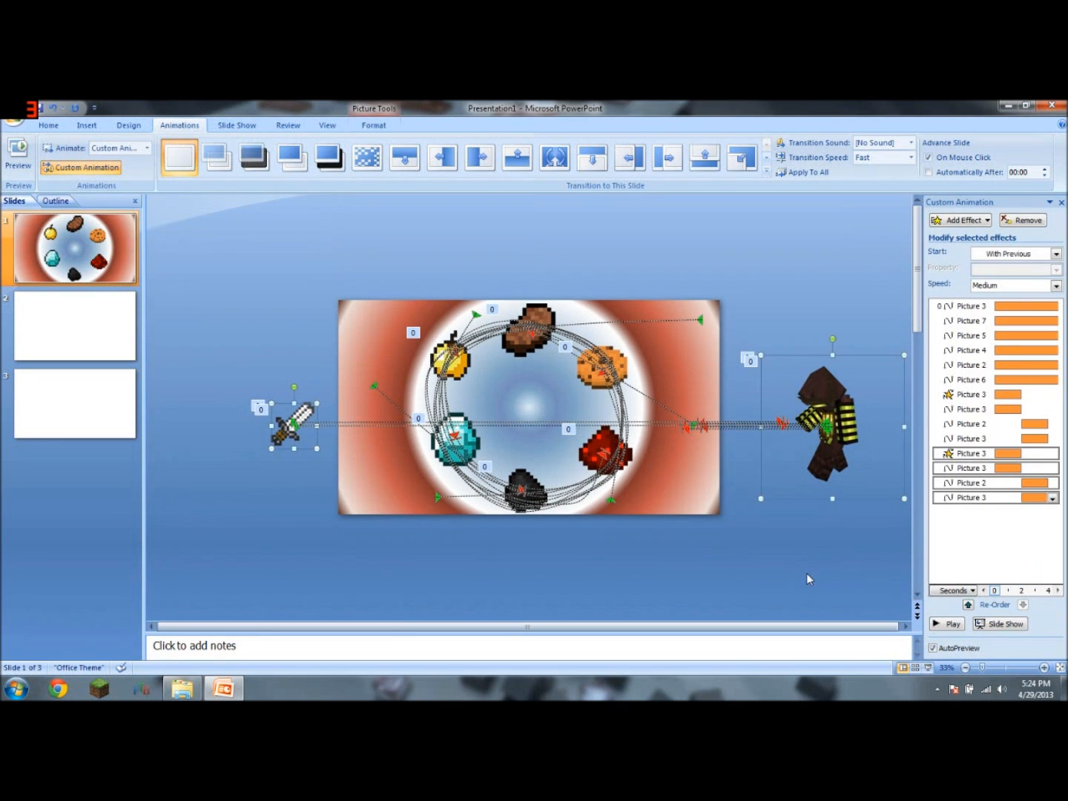
key("ctrl+v")
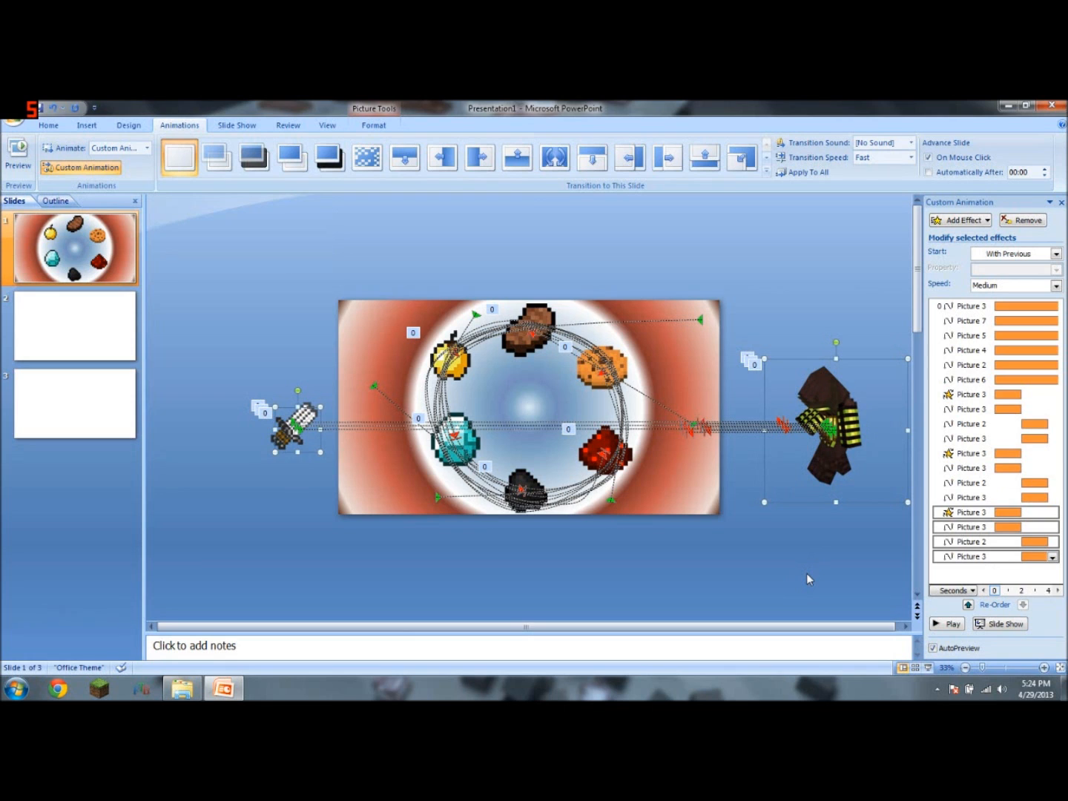
key("ctrl+z")
key("ctrl+z")
key("ctrl+z")
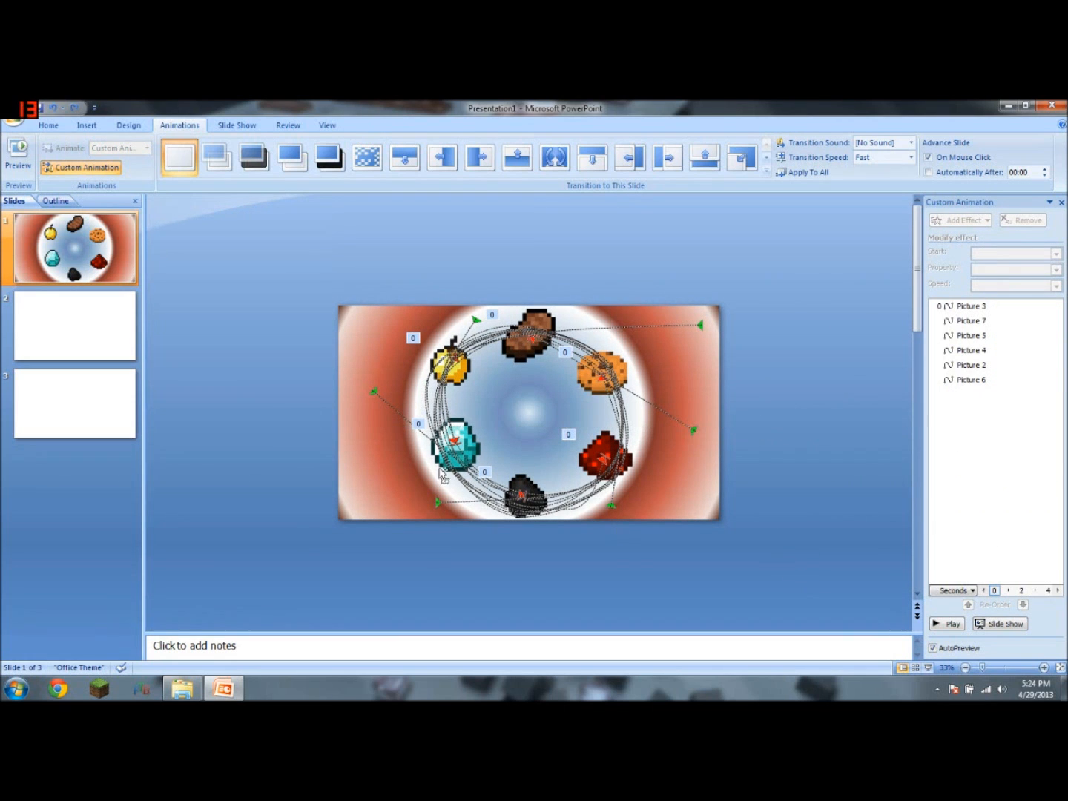
On slide 2, move the sword and character slightly lower together with their motion paths
left_click(102, 317)
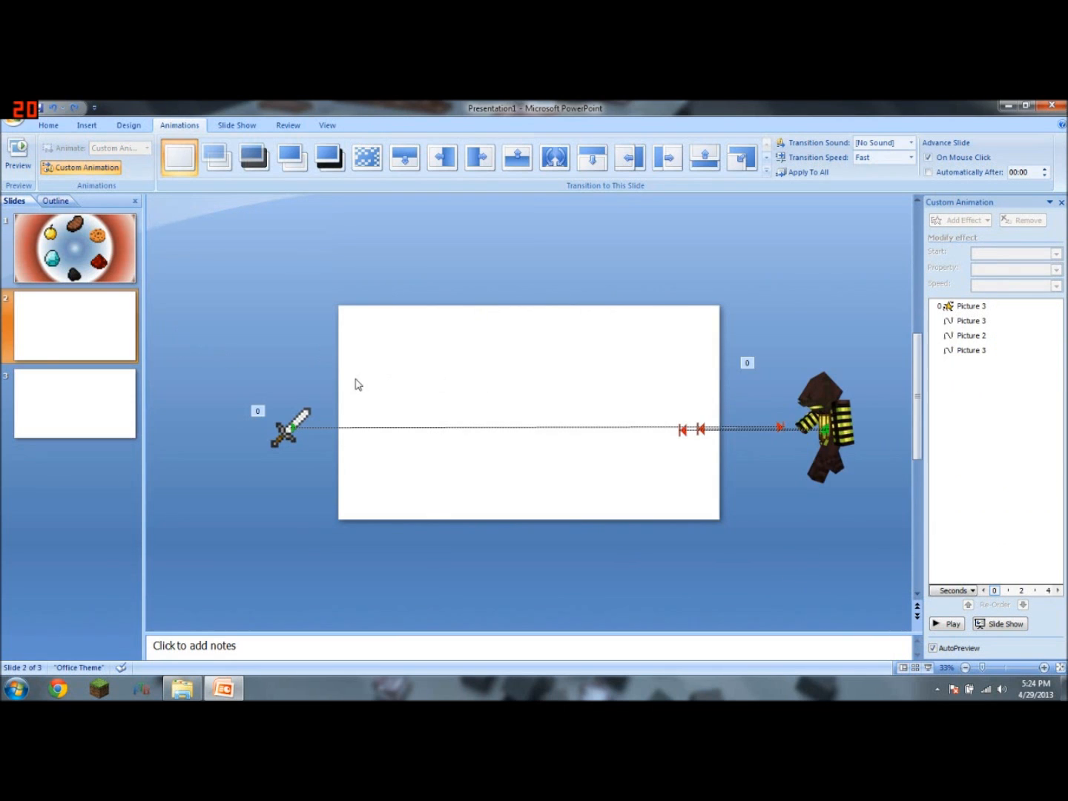
key("ctrl+a")
left_click(812, 298)
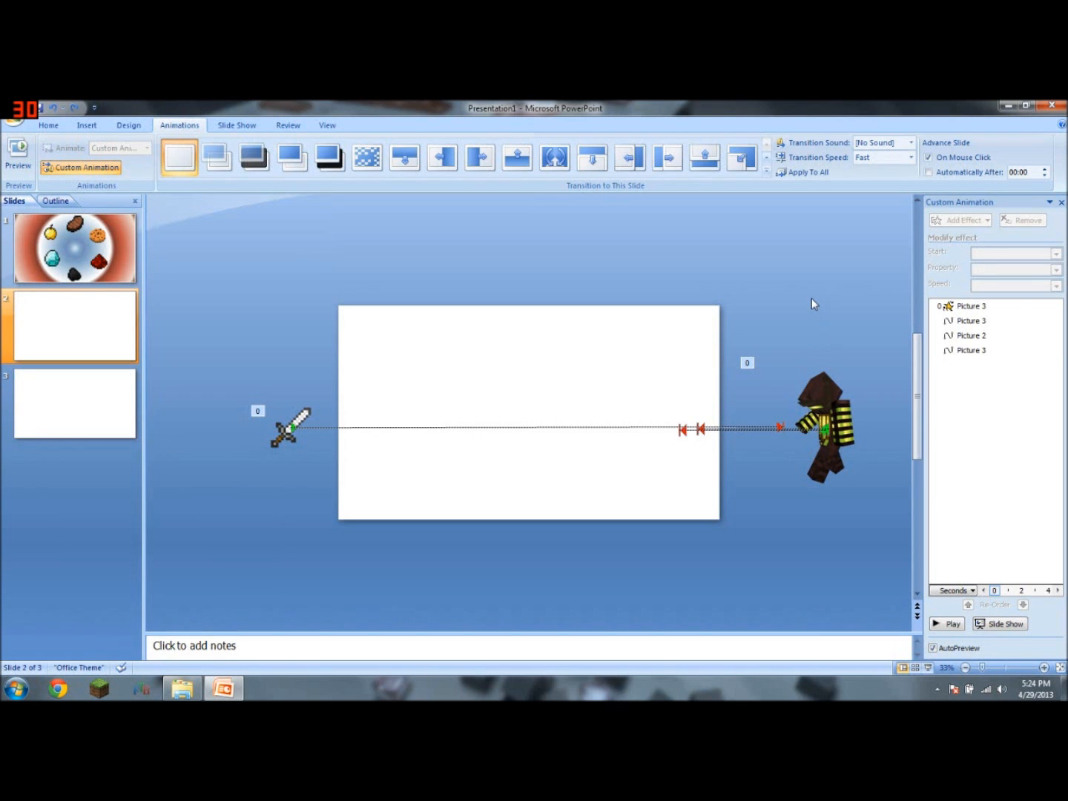
key("ctrl+a")
left_click_drag(850, 413, 850, 442)
left_click(762, 303)
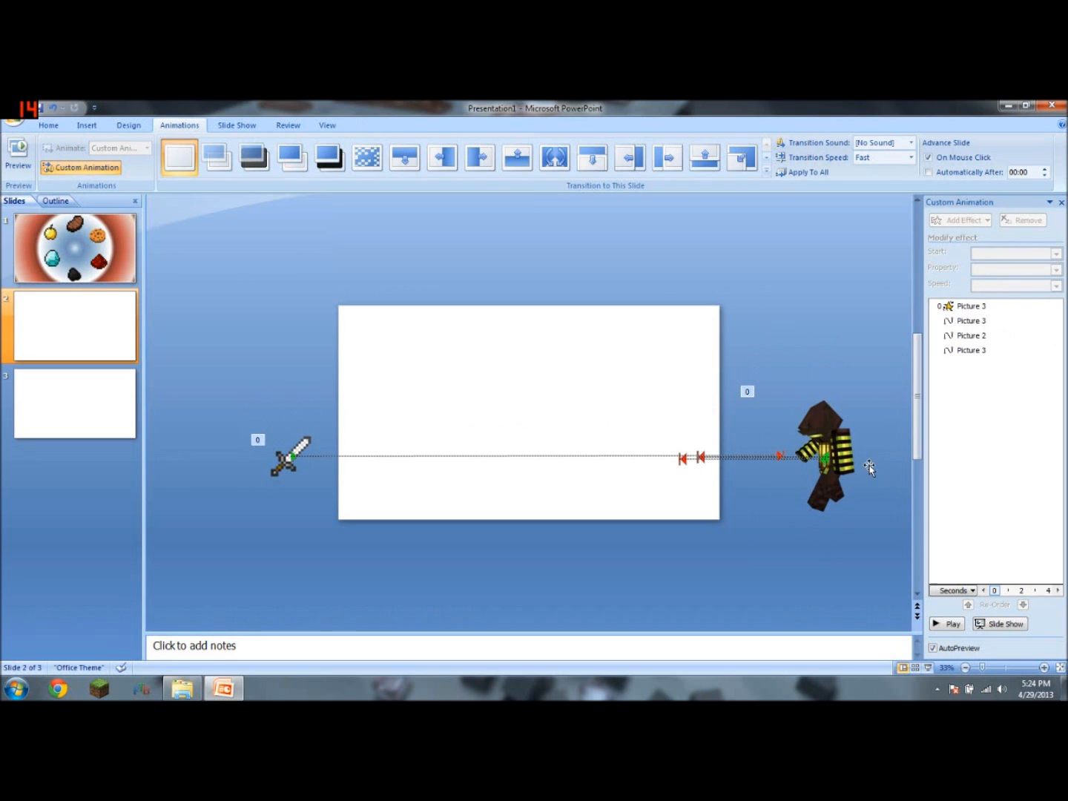
Copy the lowered sword and character with their animations onto slide 1, and preview them with the circling items
key("ctrl+a")
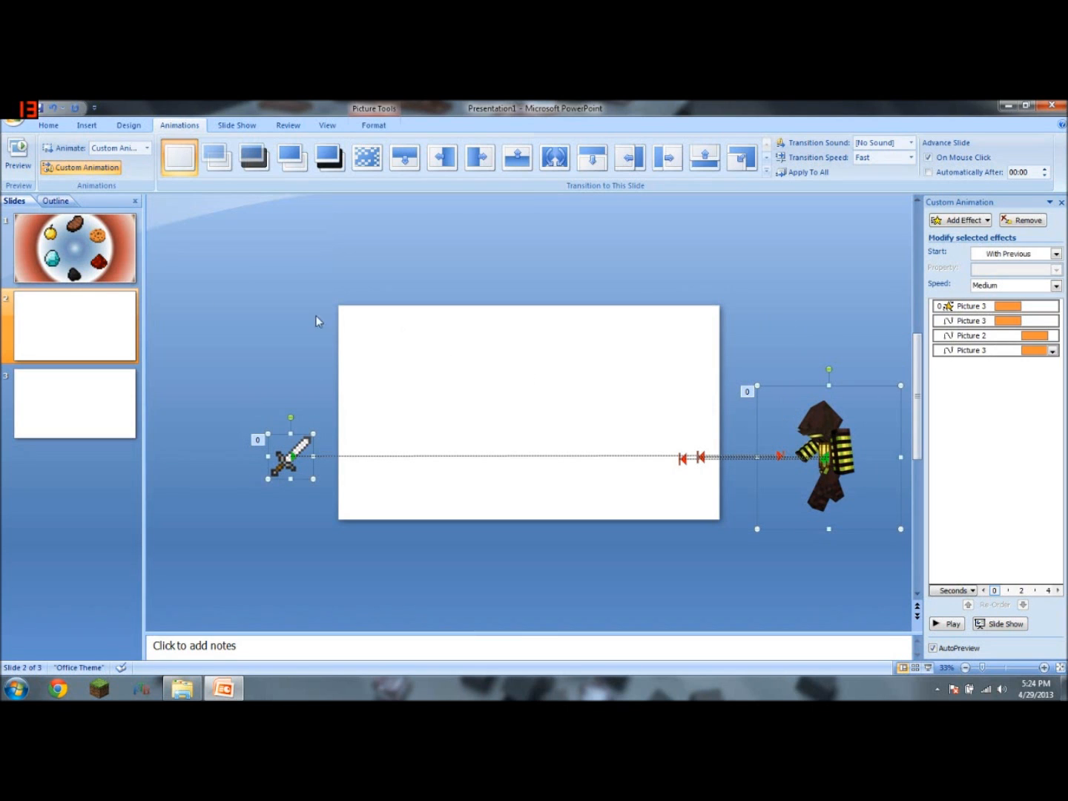
left_click(25, 248)
key("ctrl+v")
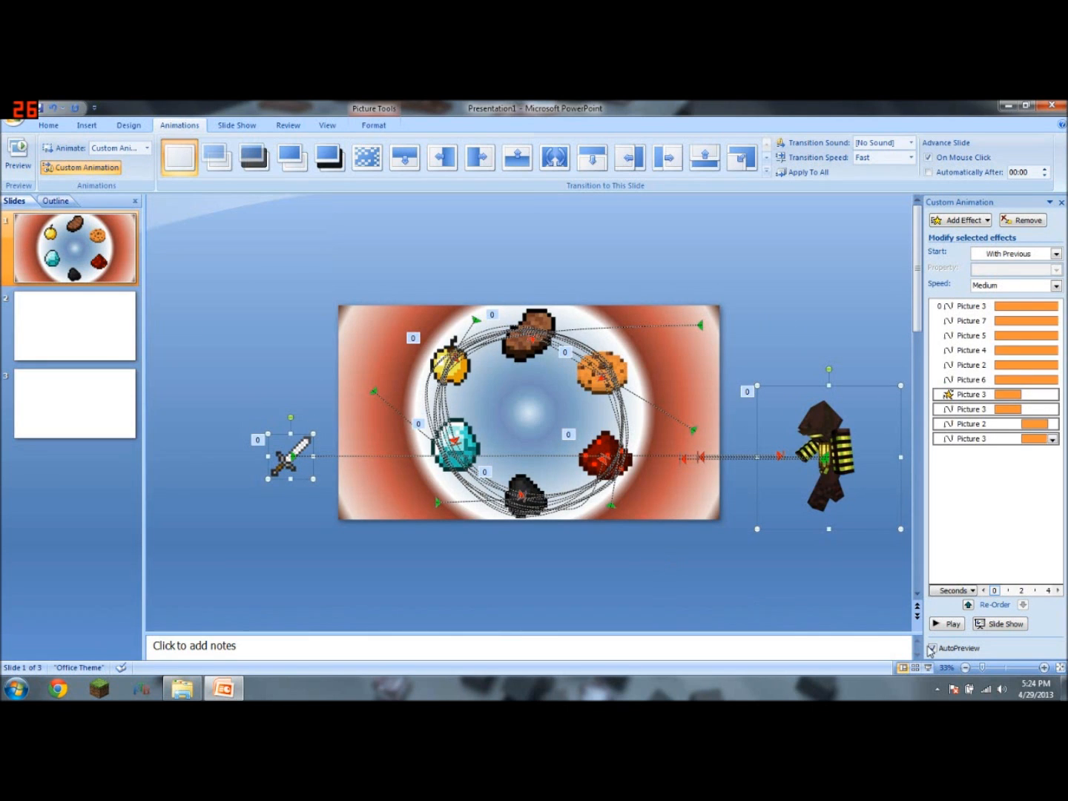
left_click(947, 624)
left_click(708, 582)
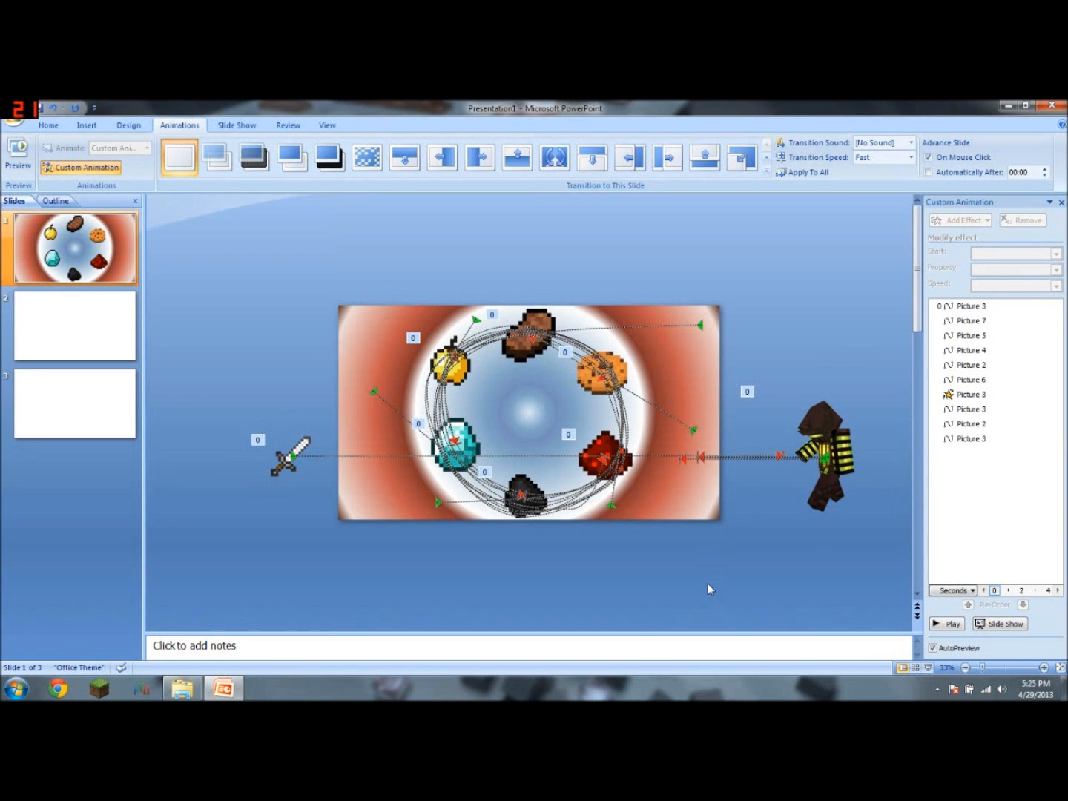
Insert the TBG Thought Bubble picture into slide 1 and place it near the slide's upper-right corner
left_click(182, 689)
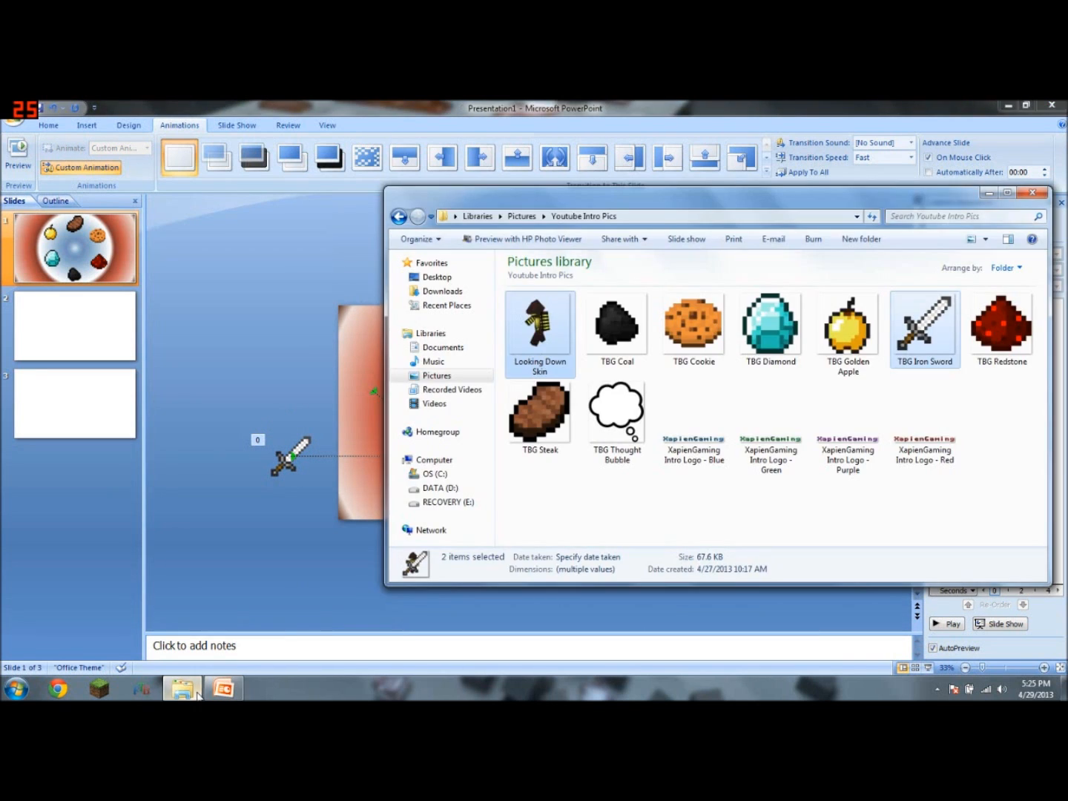
left_click(604, 426)
left_click_drag(605, 426, 670, 345)
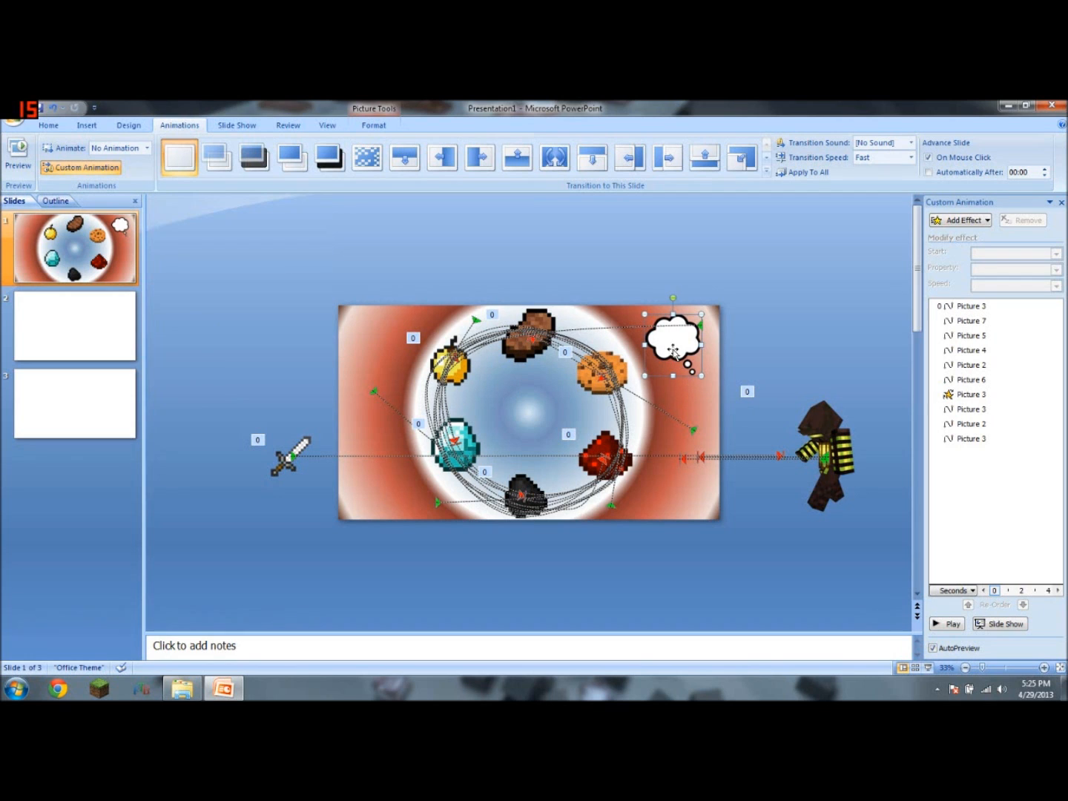
left_click(955, 626)
left_click_drag(665, 351, 672, 362)
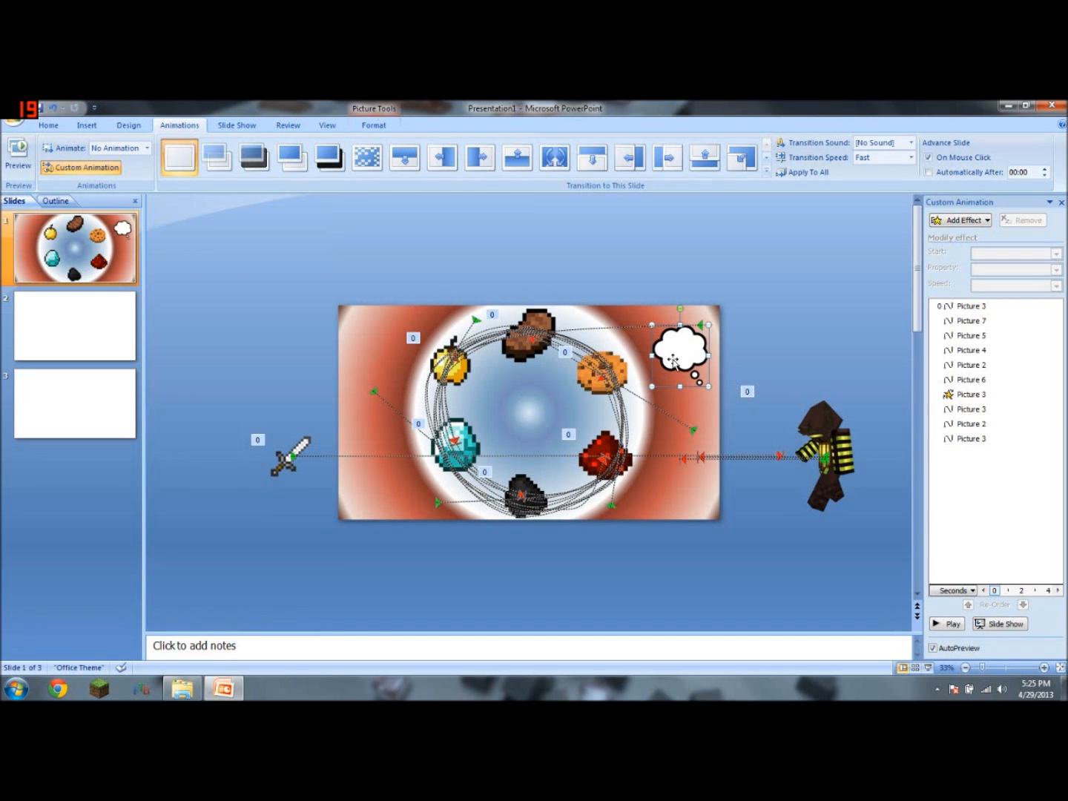
Add a Fade entrance effect to the thought bubble and start it With Previous
left_click(960, 220)
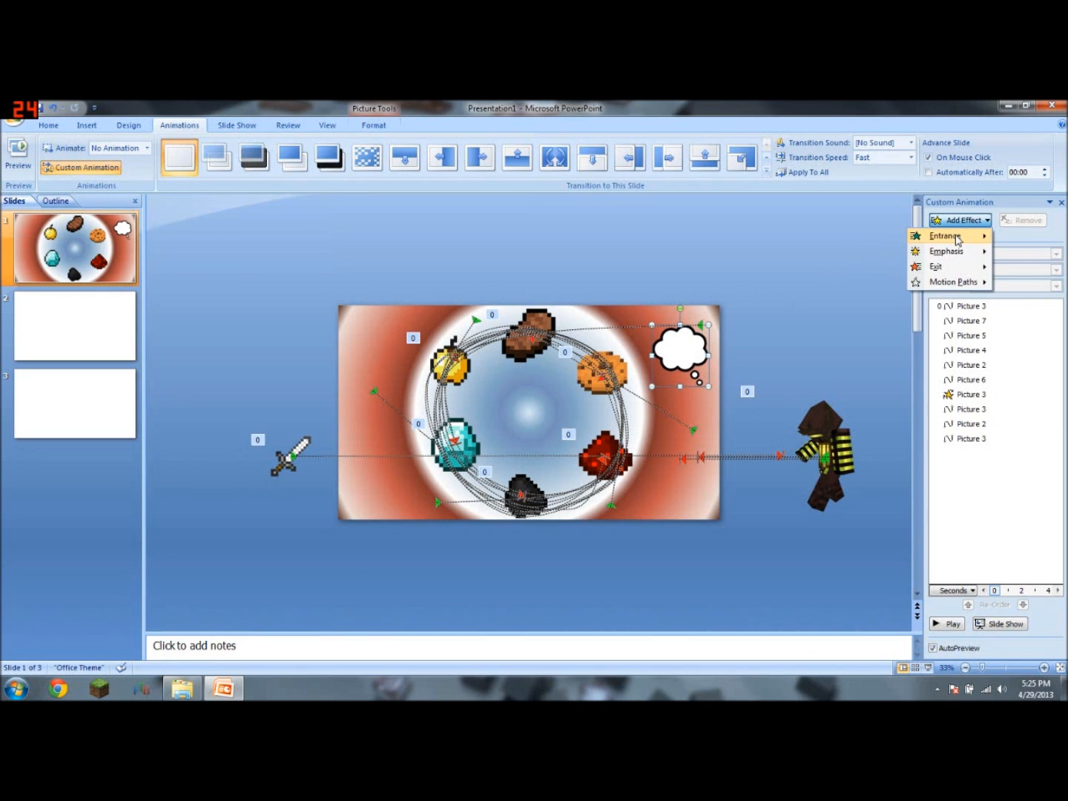
mouse_move(957, 239)
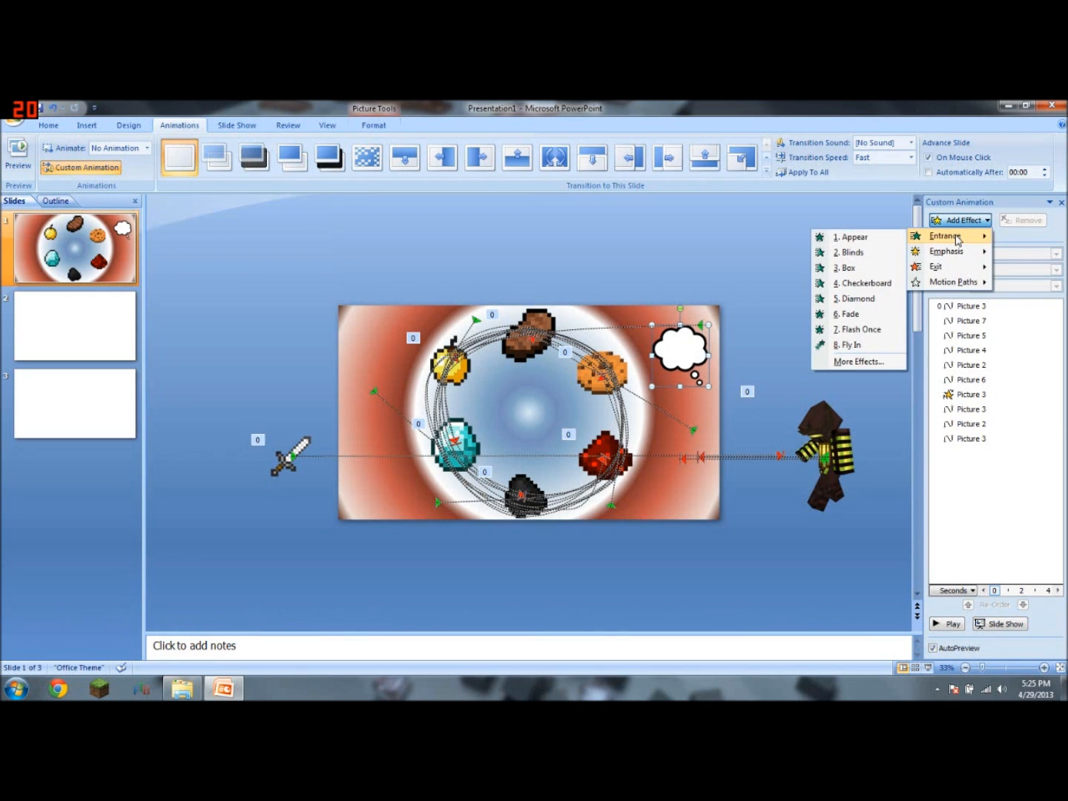
left_click(846, 313)
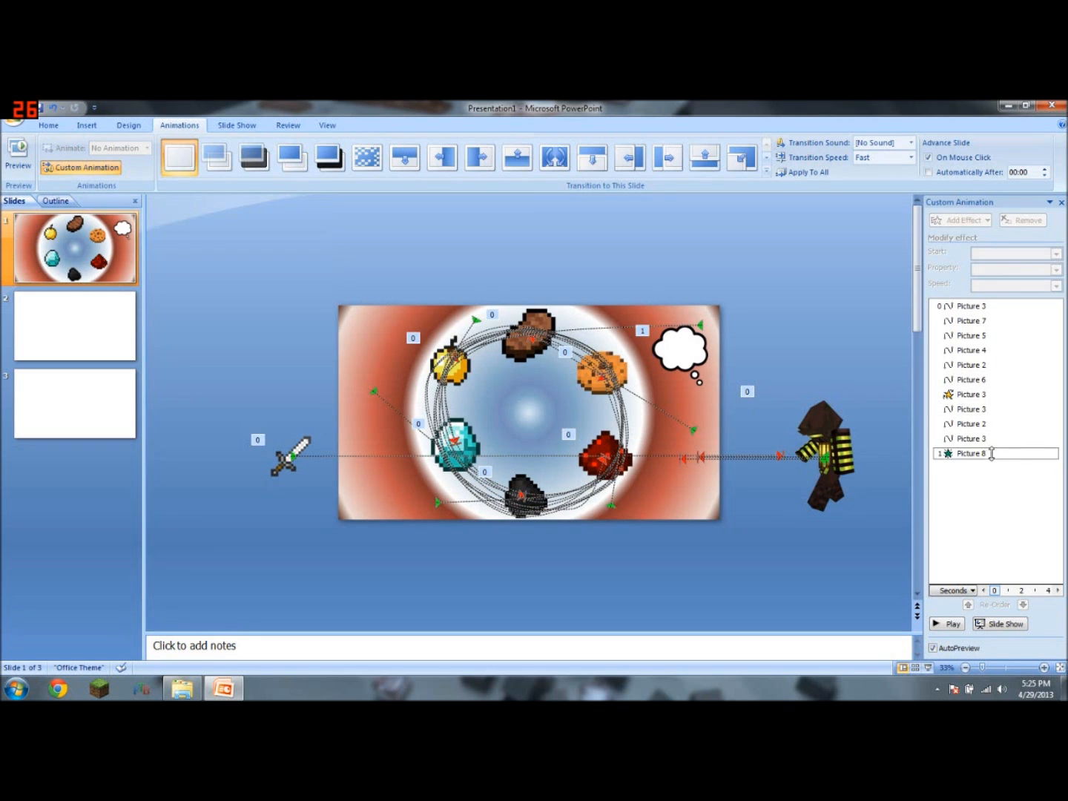
left_click(972, 454)
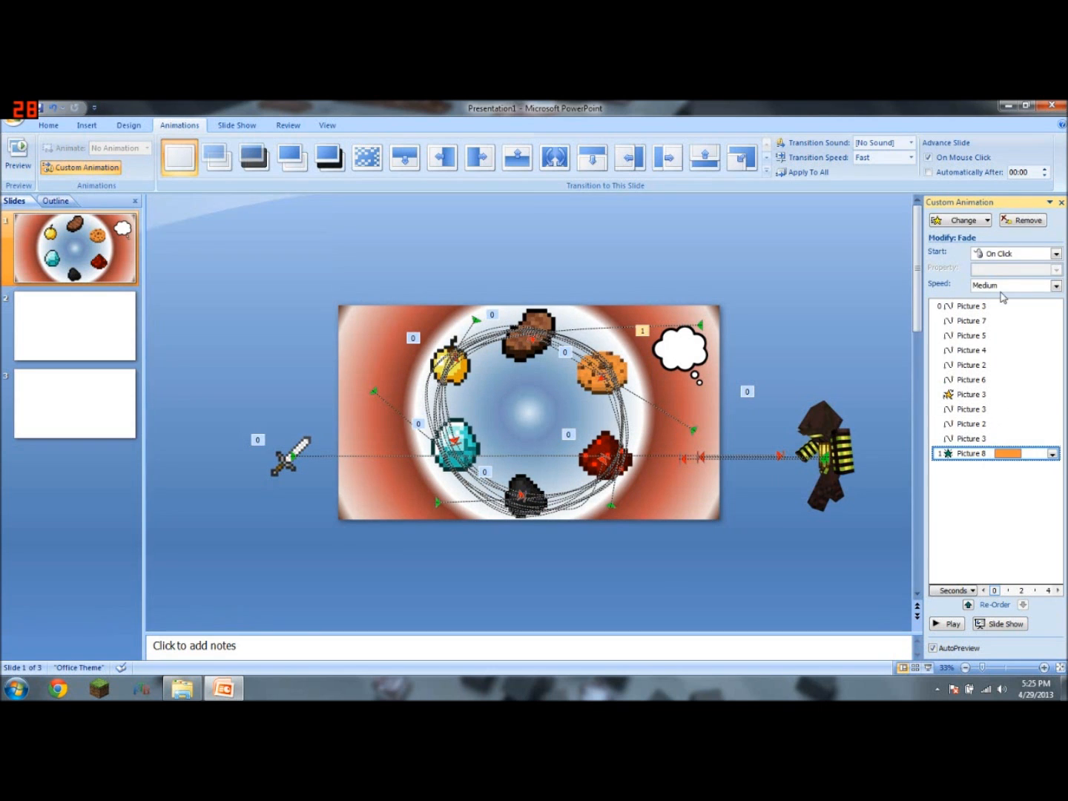
left_click(1006, 254)
left_click(1007, 279)
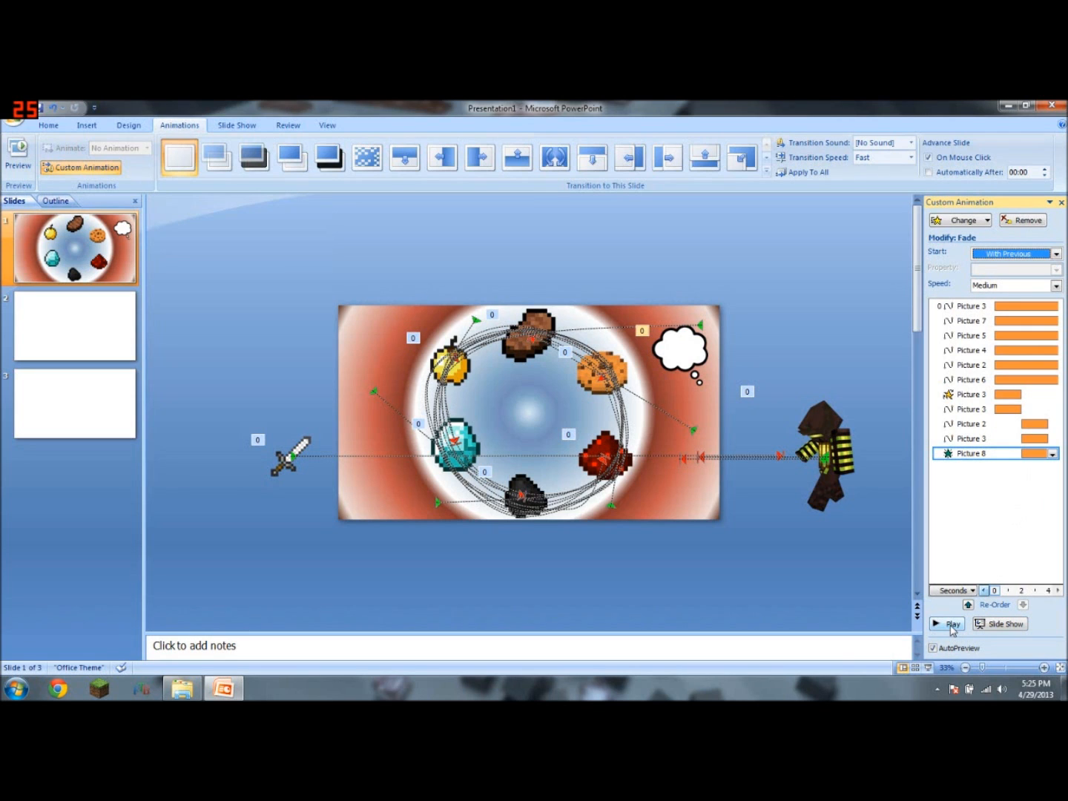
Delay the thought bubble's Fade to about the 4-second mark, set its speed to Fast, and preview the animation
left_click_drag(1031, 454, 1032, 454)
left_click(1002, 286)
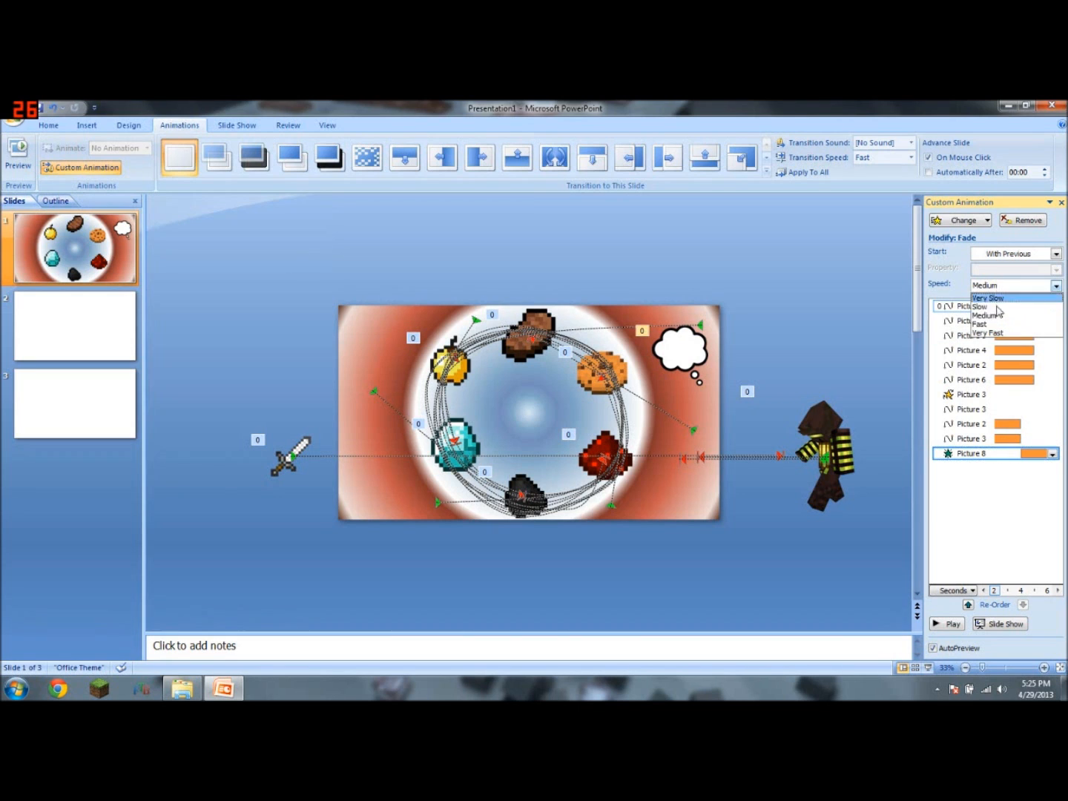
left_click(994, 333)
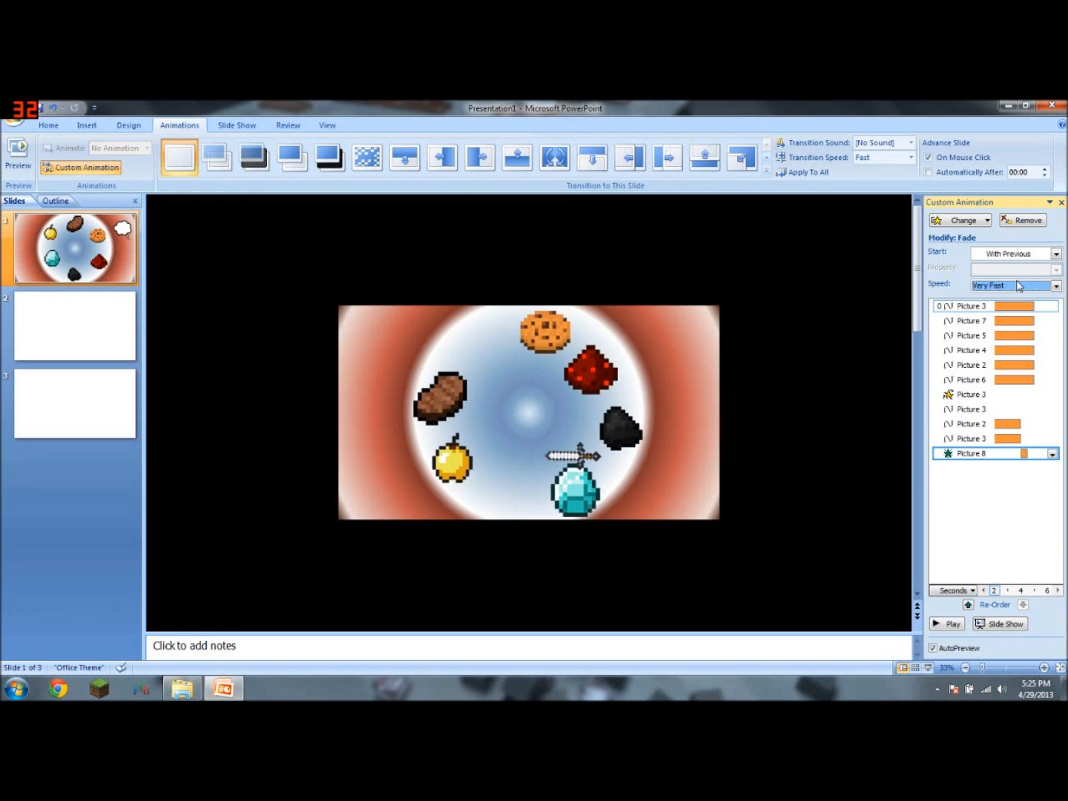
left_click(1012, 288)
left_click(981, 325)
left_click(955, 624)
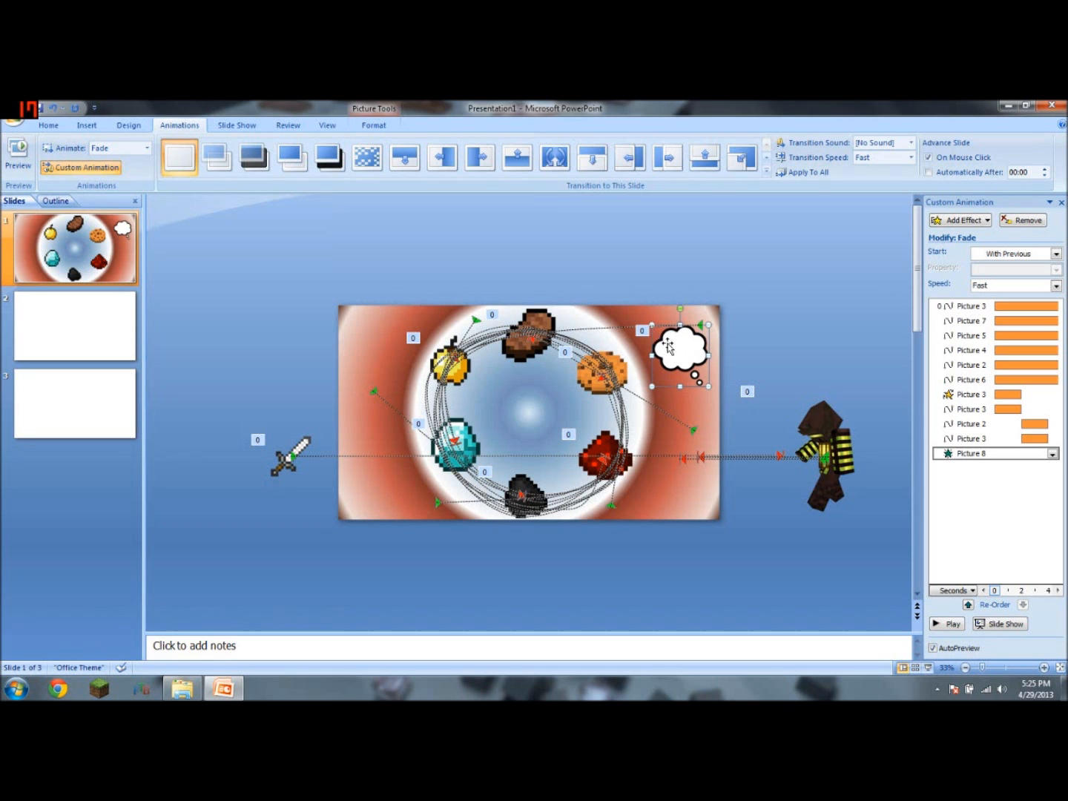
Enlarge the thought bubble slightly and reposition it near slide 1's upper-right corner
left_click_drag(668, 346, 720, 311)
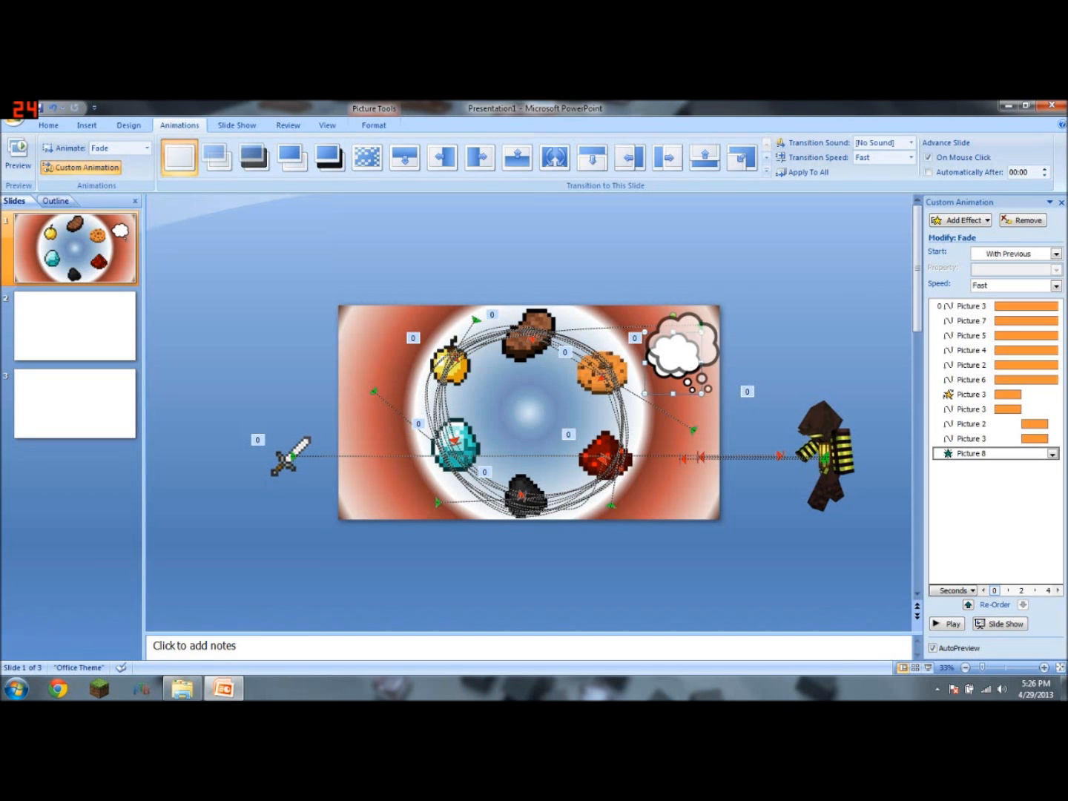
left_click_drag(690, 356, 678, 358)
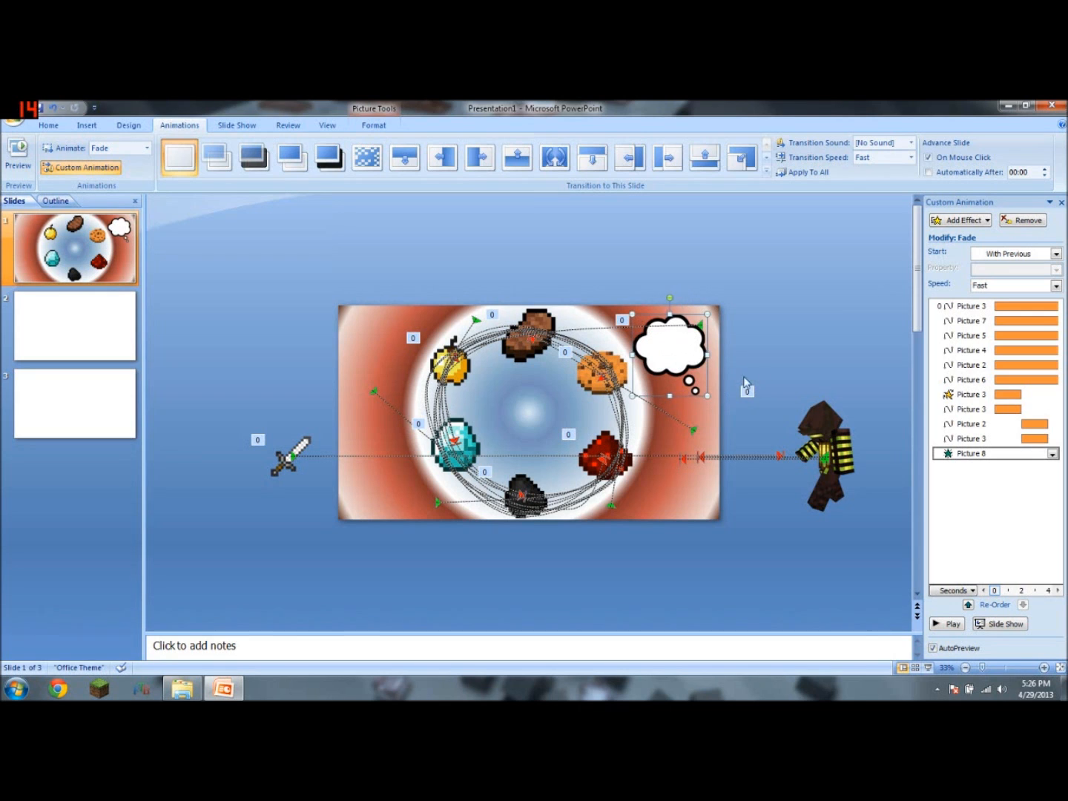
left_click(777, 345)
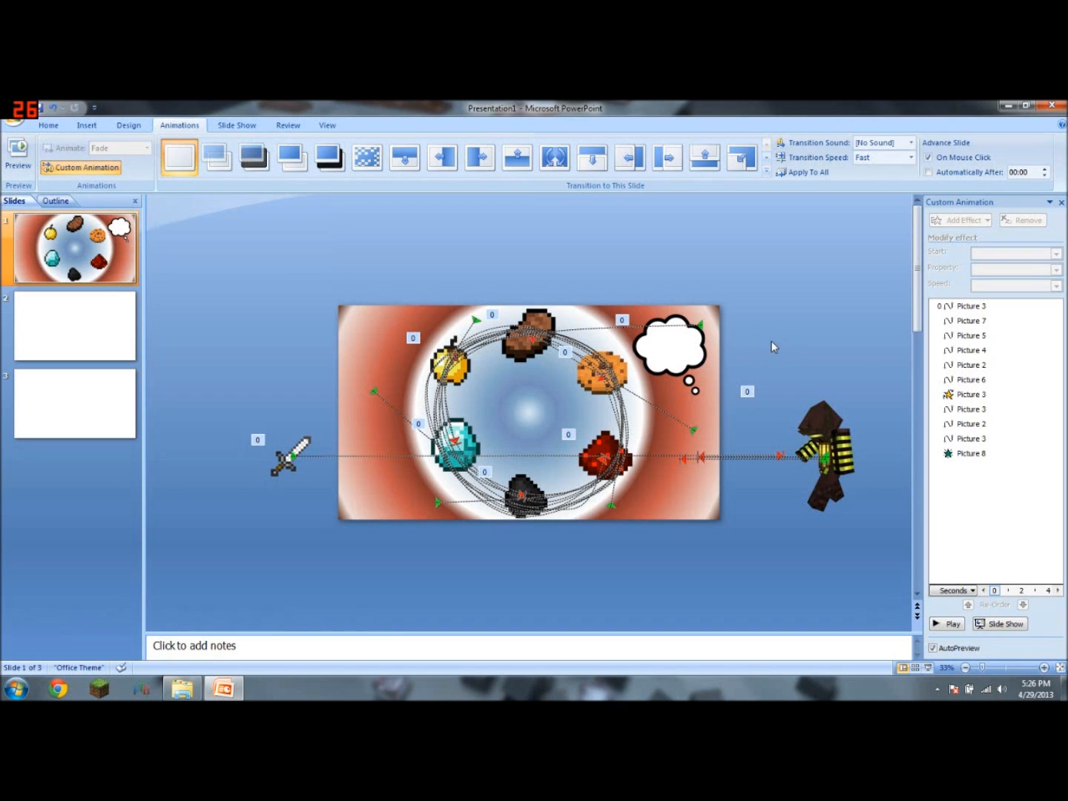
Examine the entrance effects offered for the thought bubble and its Fade timing on slide 1's animation timeline
left_click(673, 356)
left_click(797, 303)
left_click(669, 369)
left_click(962, 221)
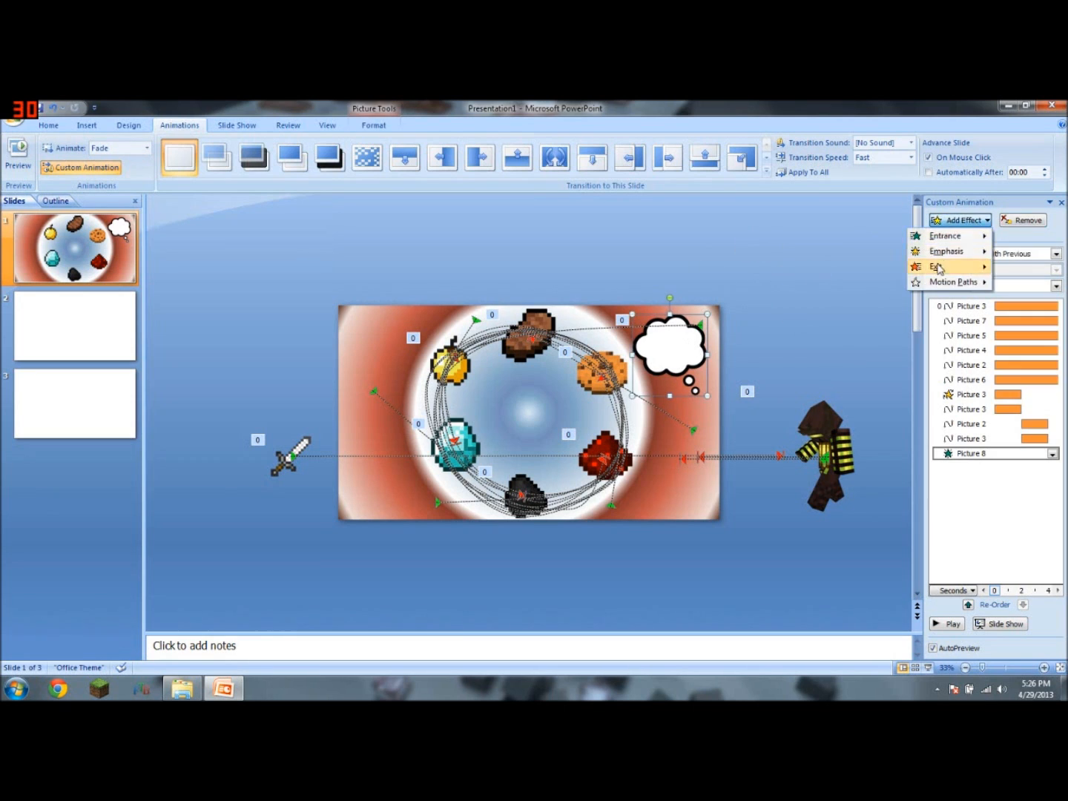
mouse_move(907, 237)
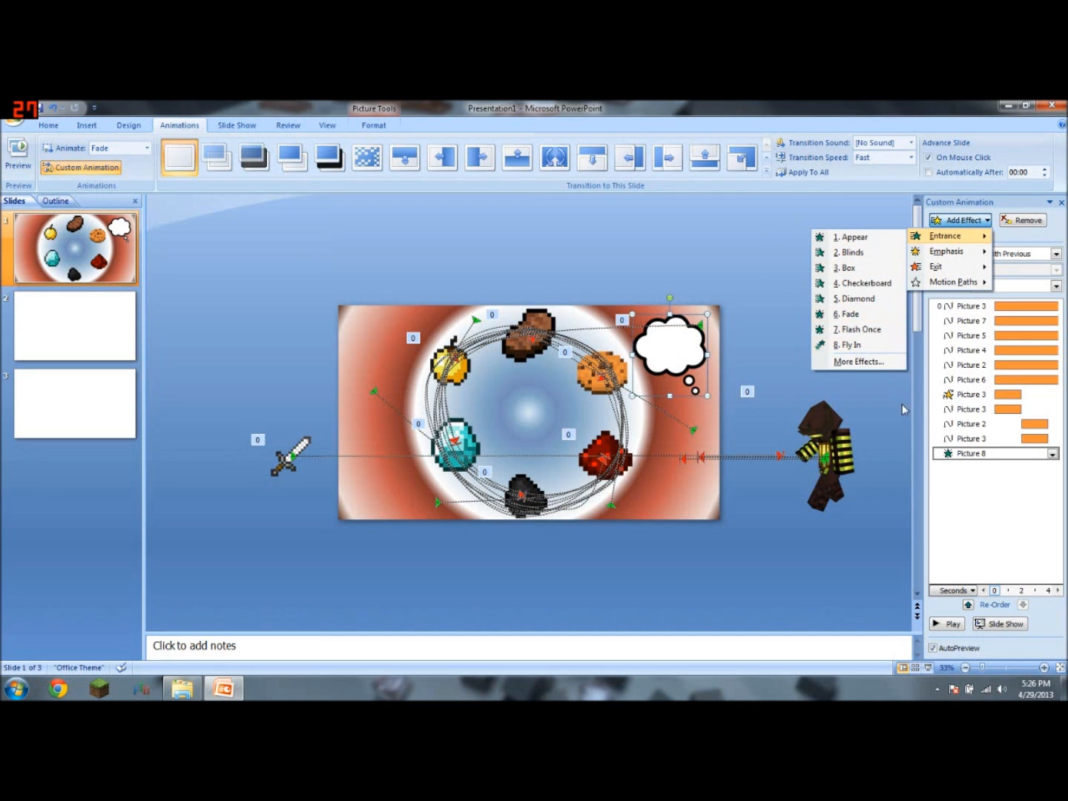
left_click(851, 316)
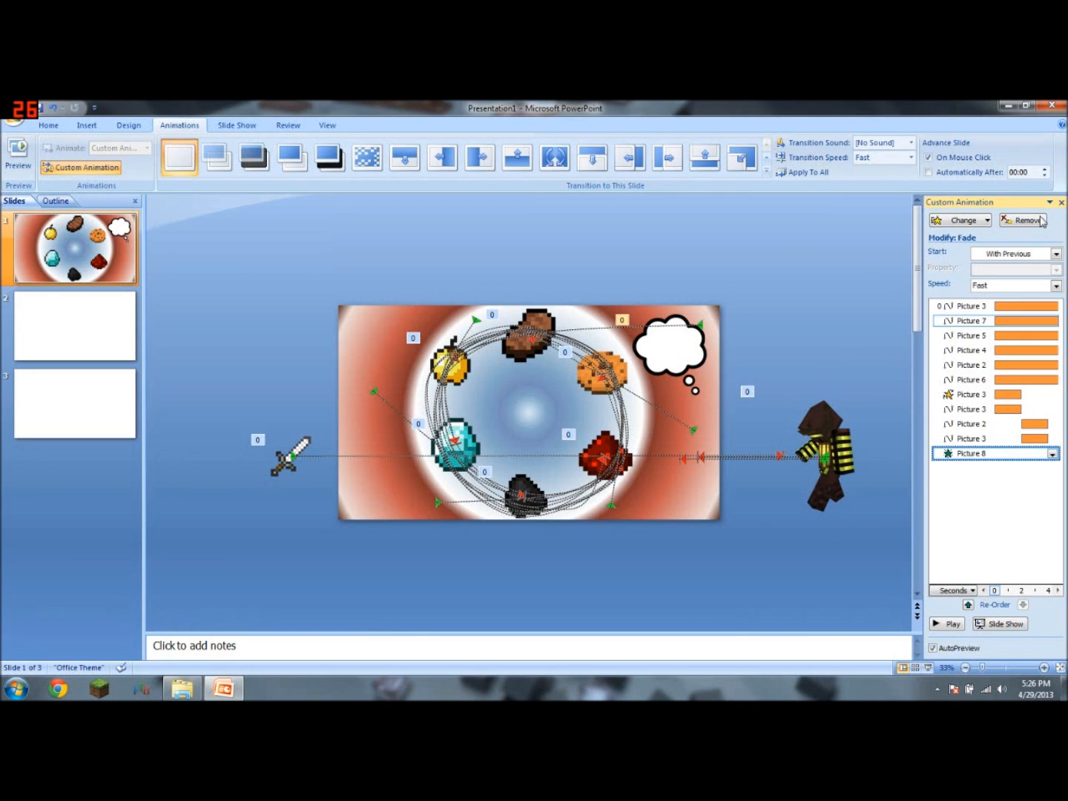
left_click(1057, 590)
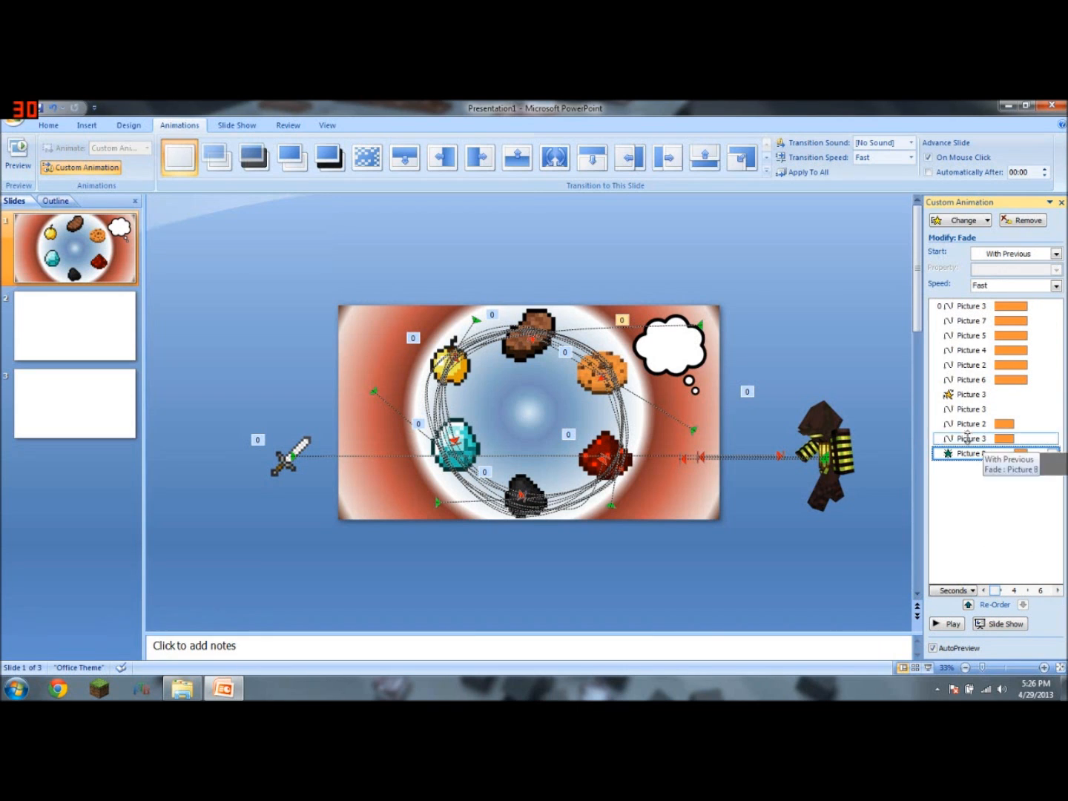
left_click(787, 336)
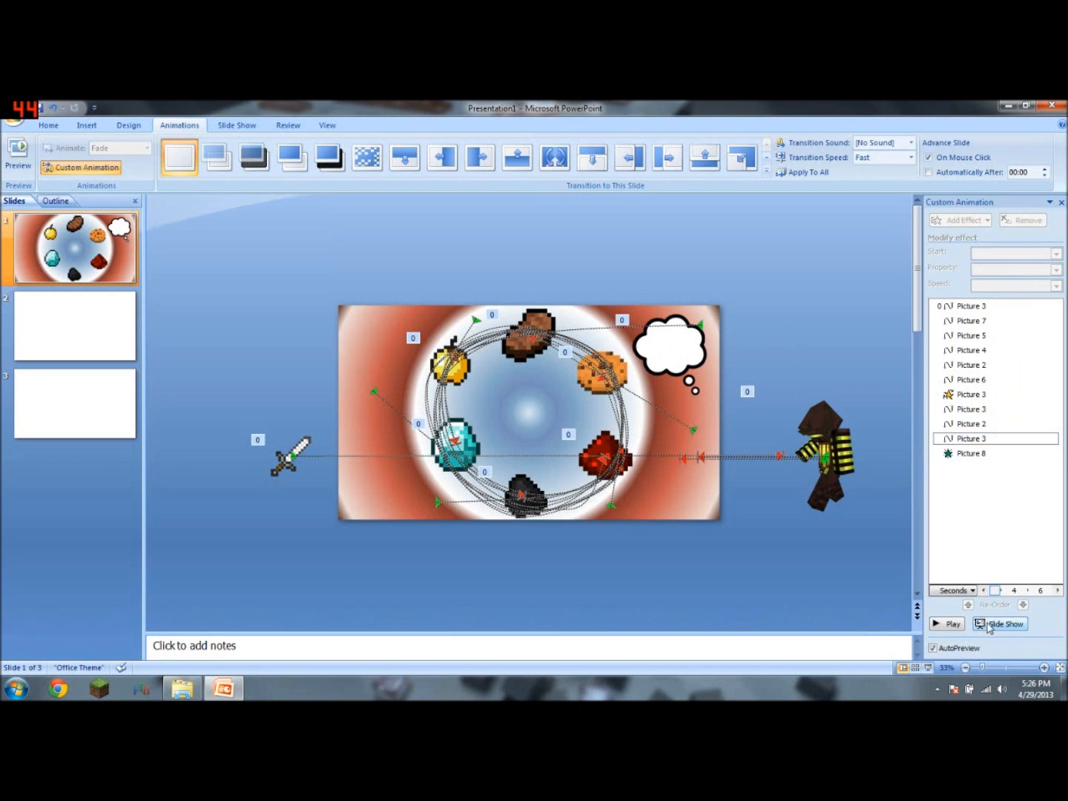
left_click(984, 591)
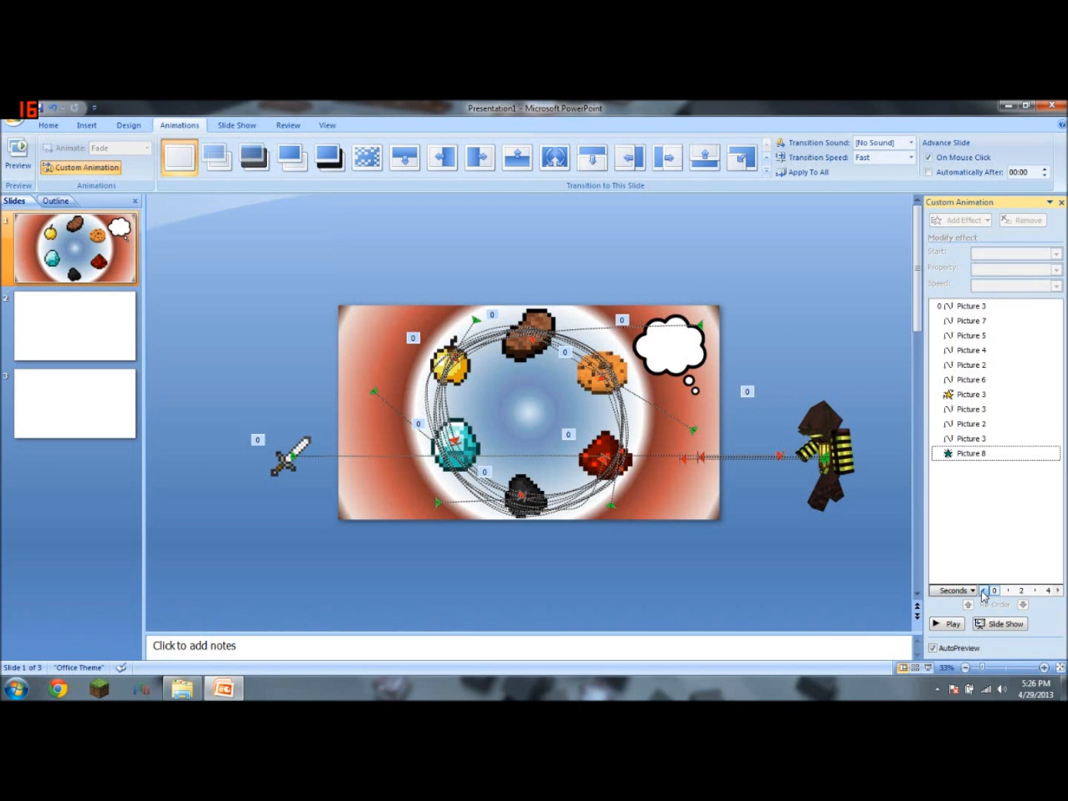
left_click(829, 586)
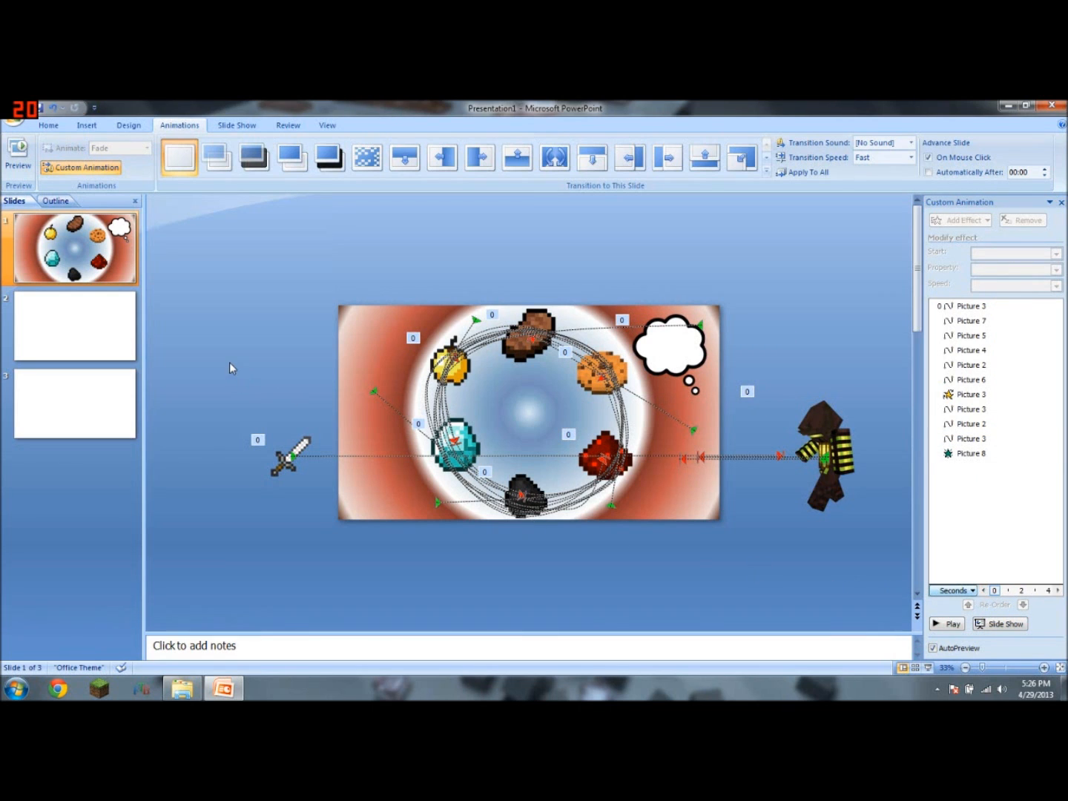
Insert the blue, green, purple and red XapienGaming Intro Logo pictures into slide 3 and spread them apart
left_click(72, 420)
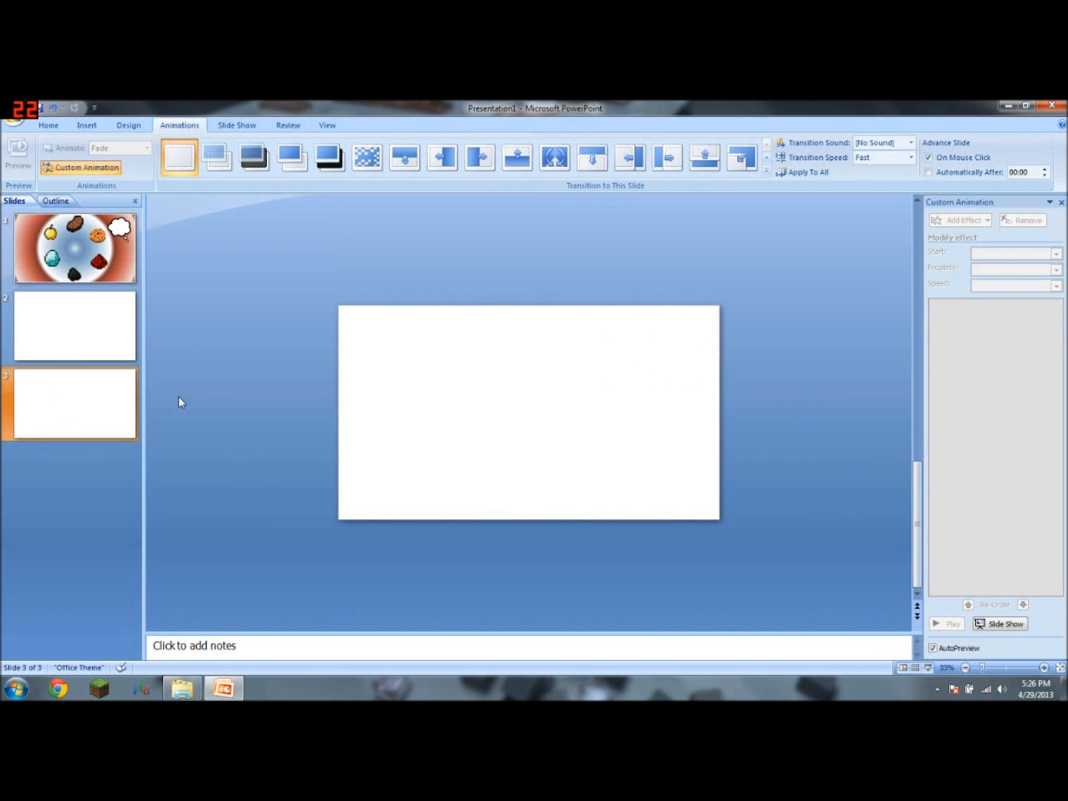
left_click(182, 688)
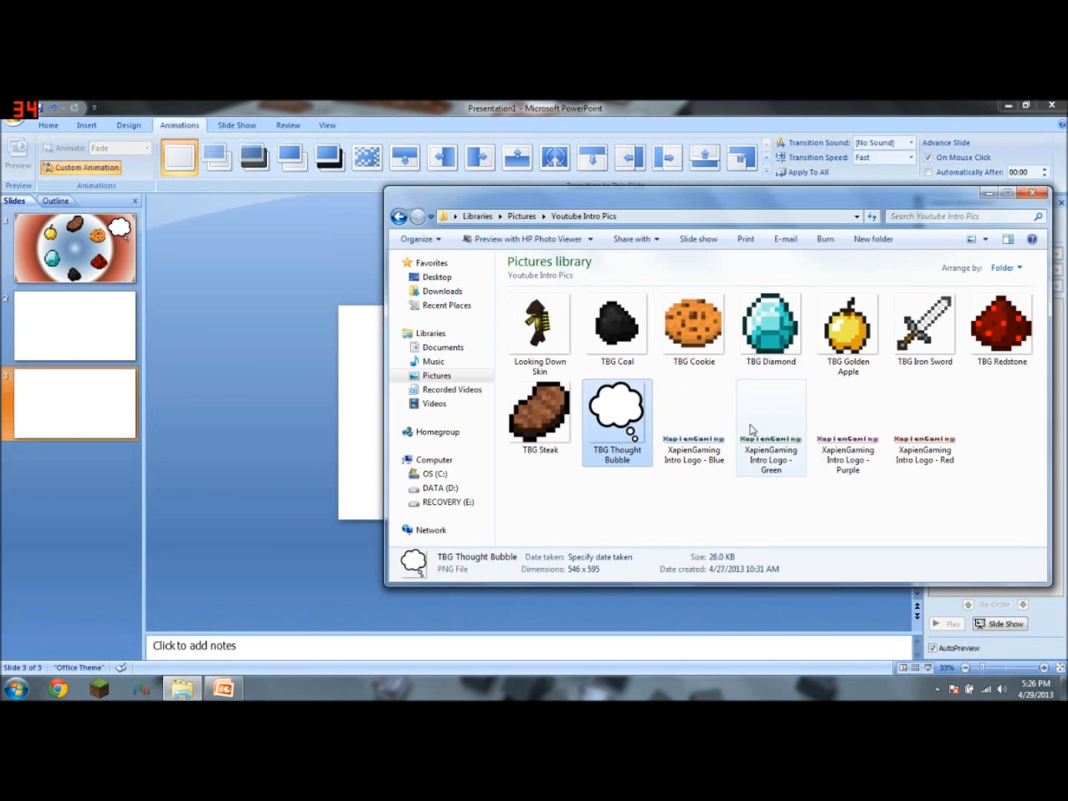
left_click(709, 513)
left_click_drag(676, 502, 981, 437)
left_click_drag(709, 439, 250, 422)
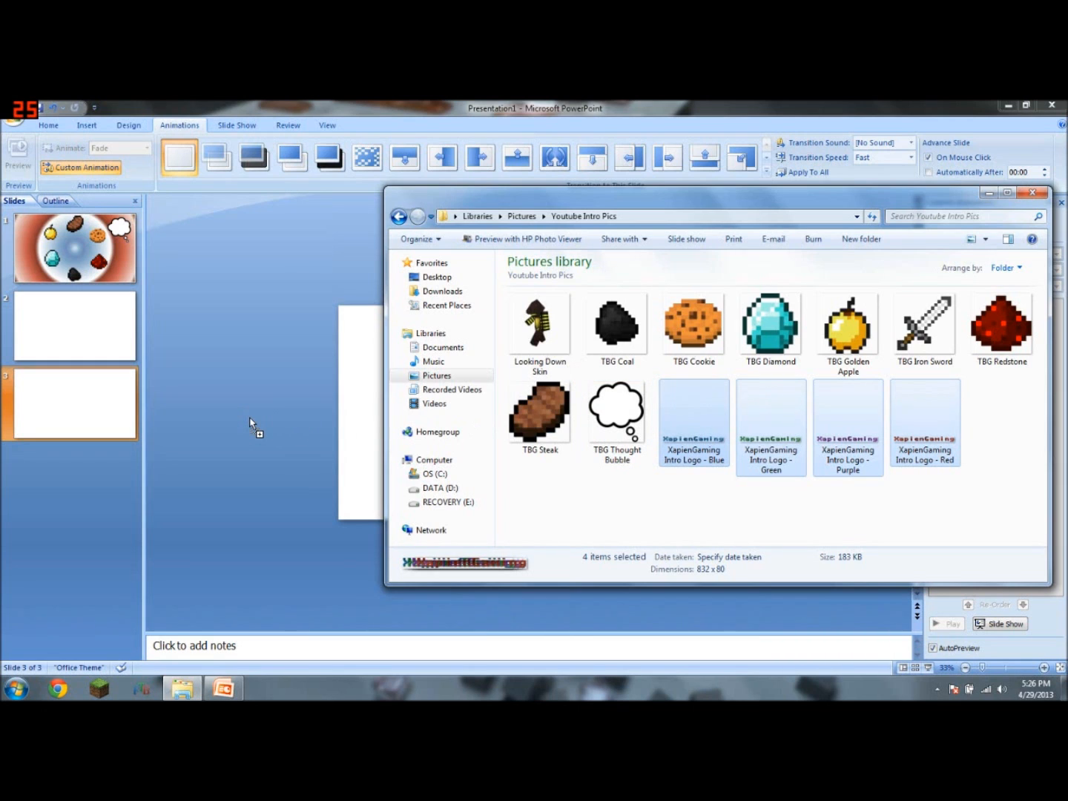
left_click_drag(250, 422, 290, 317)
left_click(260, 369)
Move the blue XapienGaming logo to the middle of slide 3 and tilt it counterclockwise
left_click_drag(293, 417, 576, 398)
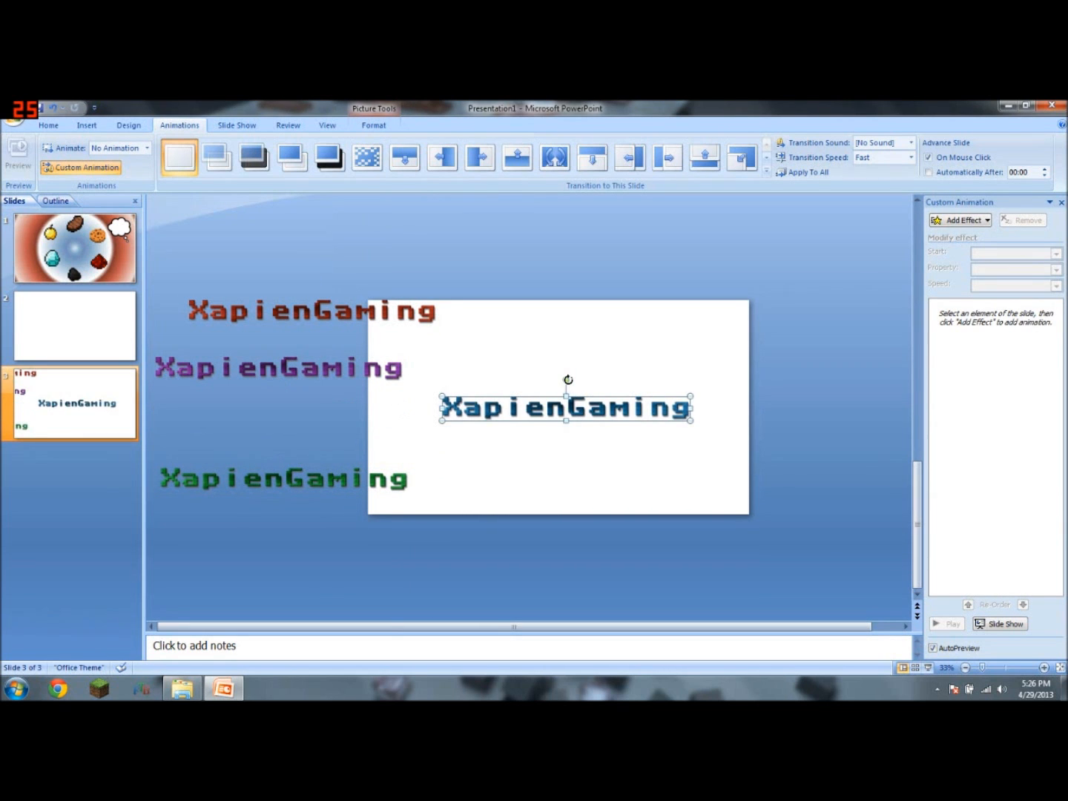
mouse_move(569, 380)
left_mouse_down()
mouse_move(546, 378)
mouse_move(554, 382)
left_mouse_up()
left_click(774, 456)
left_click(626, 385)
Add the Flash Once entrance effect to the blue XapienGaming logo on slide 3
left_click(956, 221)
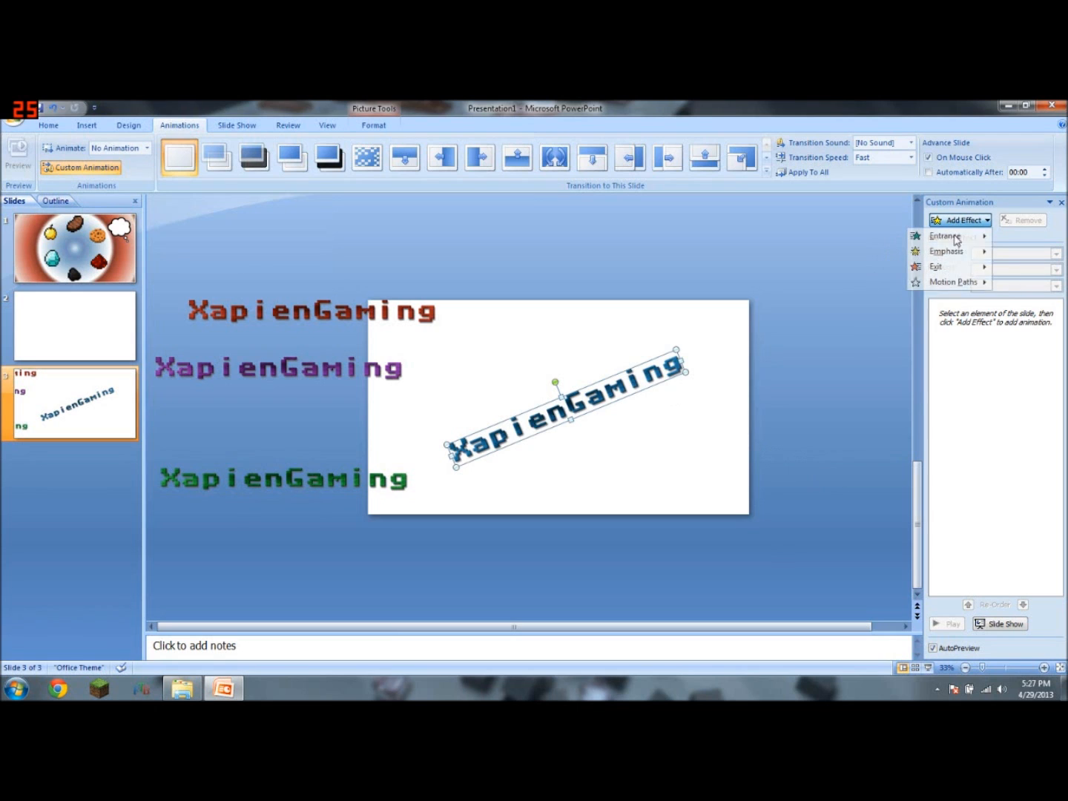
mouse_move(958, 258)
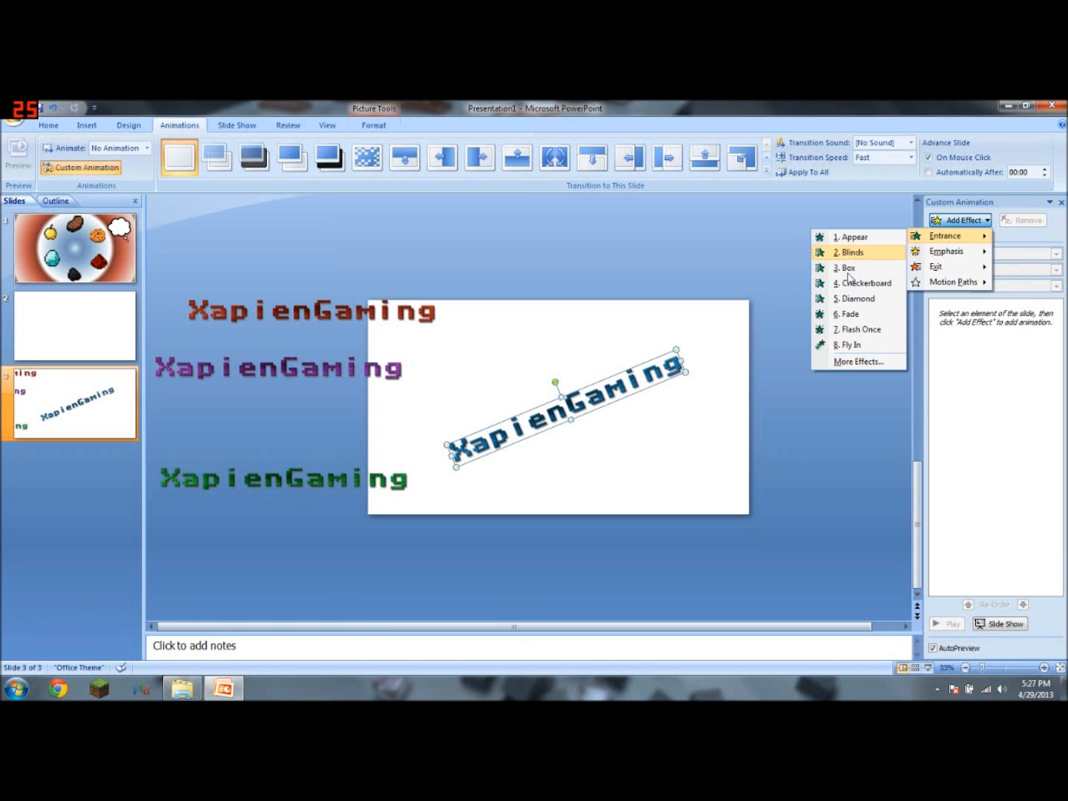
left_click(861, 362)
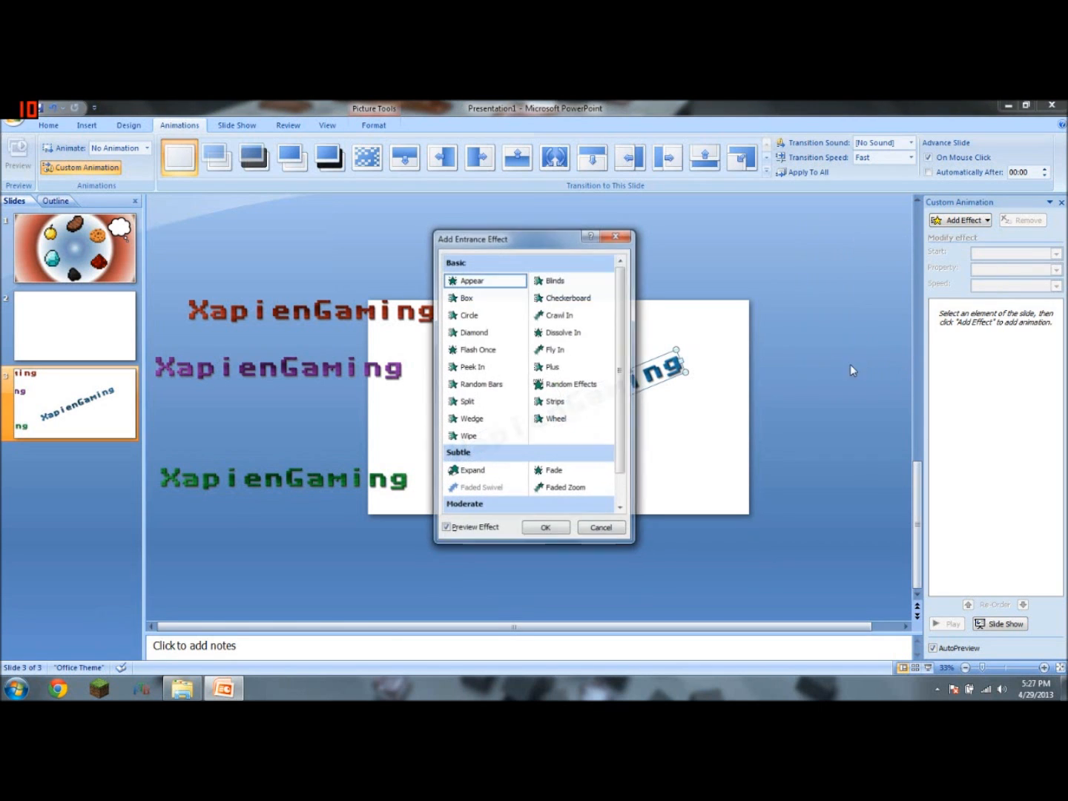
scroll(616, 291, "down", 2)
scroll(615, 291, "up", 2)
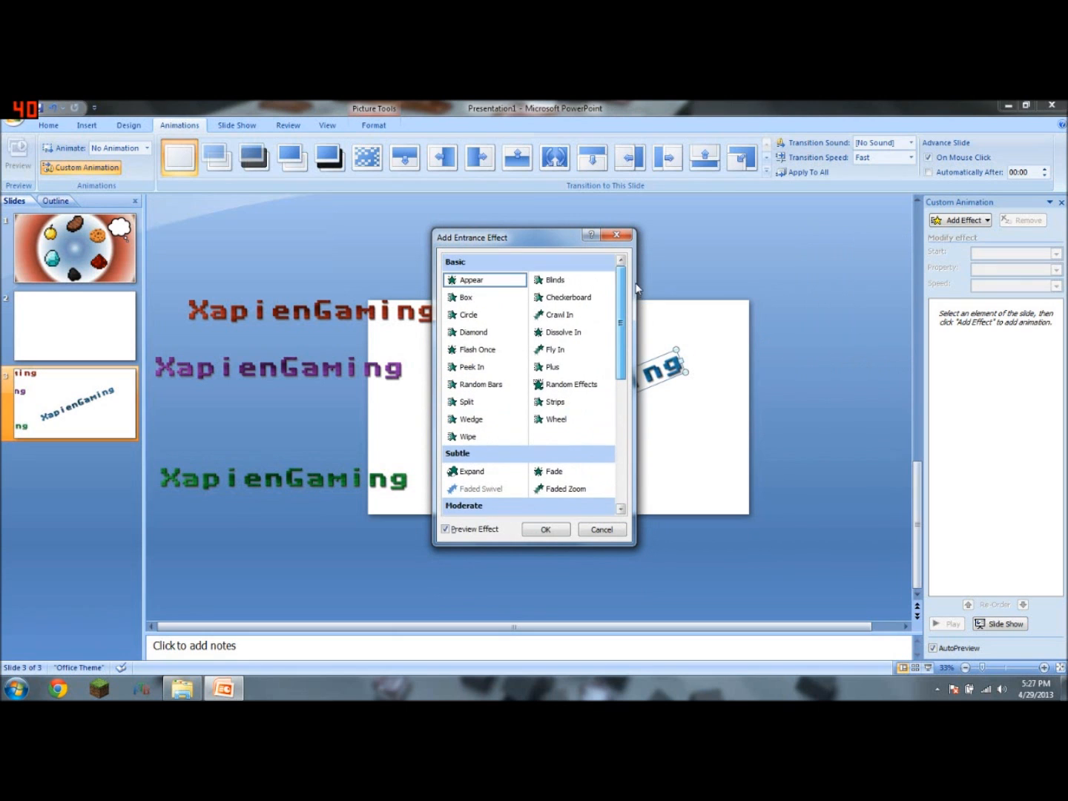
left_click(469, 350)
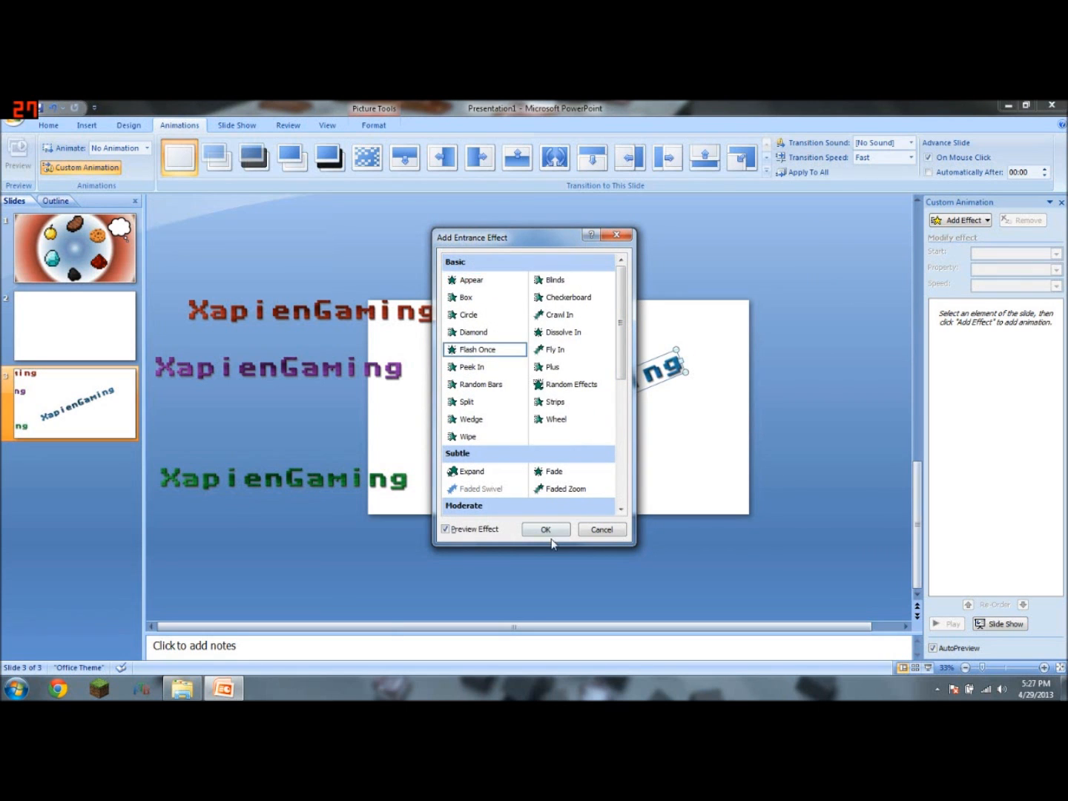
left_click(546, 529)
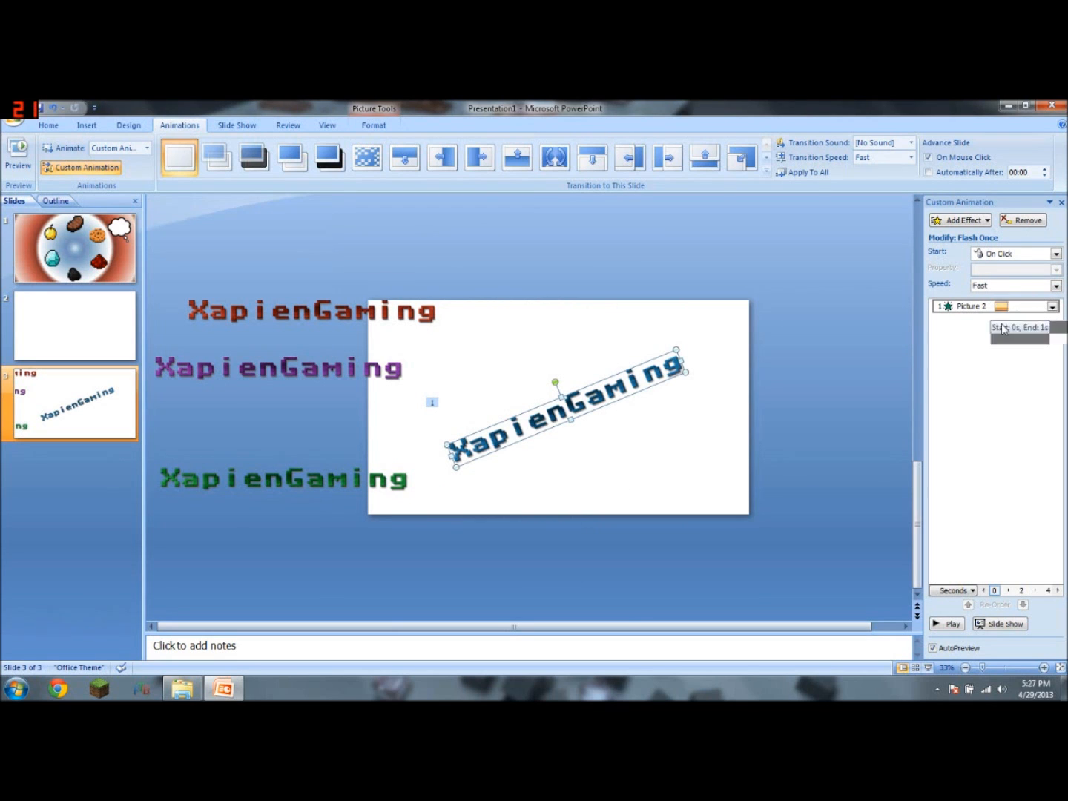
Set the blue logo's Flash Once to start With Previous at Very Fast speed, delayed to about 1.5 s
right_click(1028, 307)
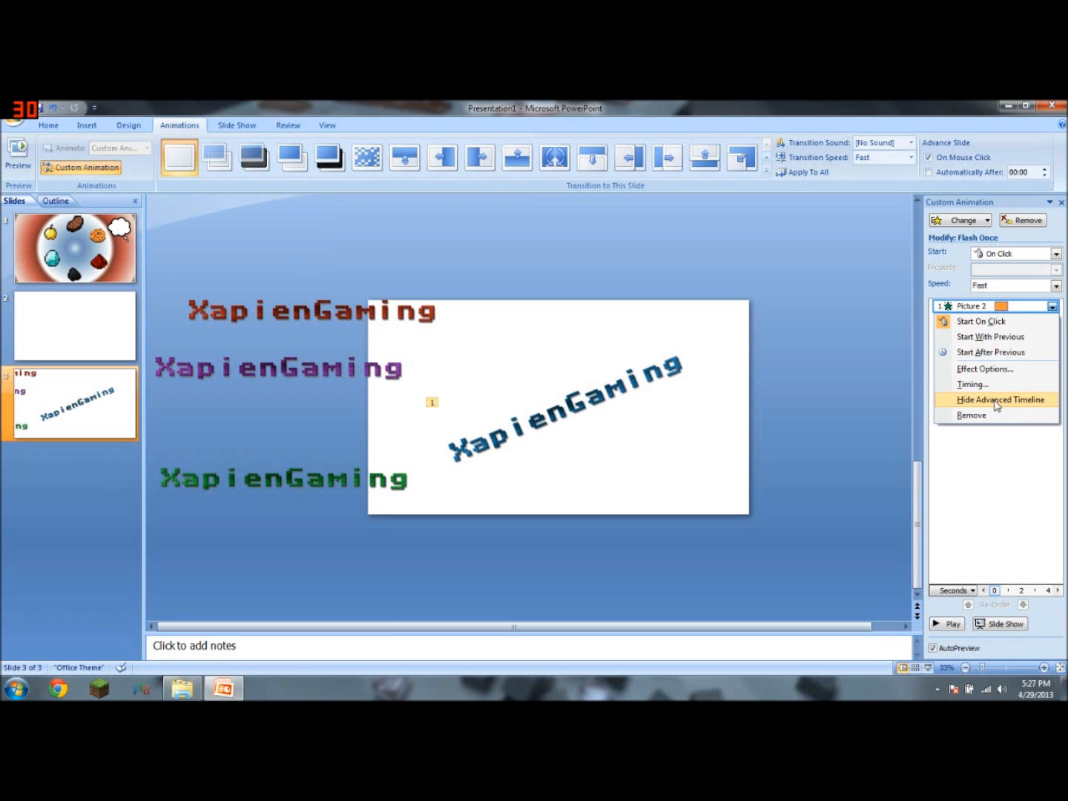
left_click(1003, 449)
left_click(998, 306)
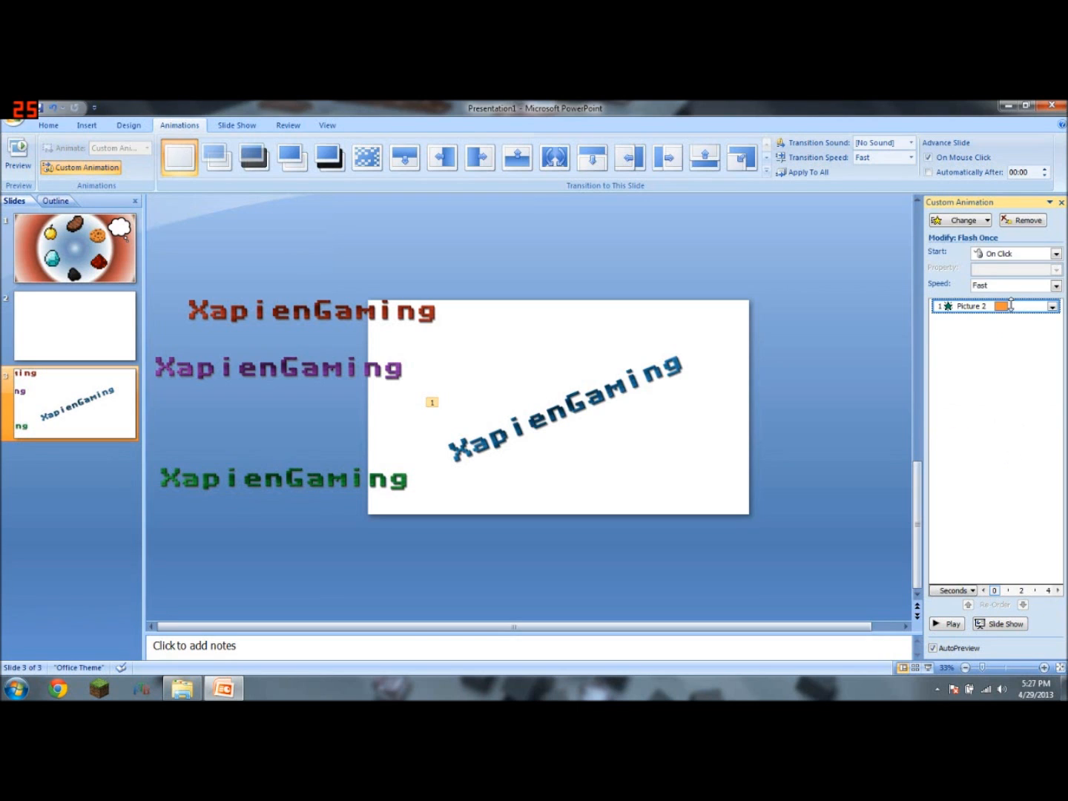
left_click(1009, 255)
left_click(1006, 277)
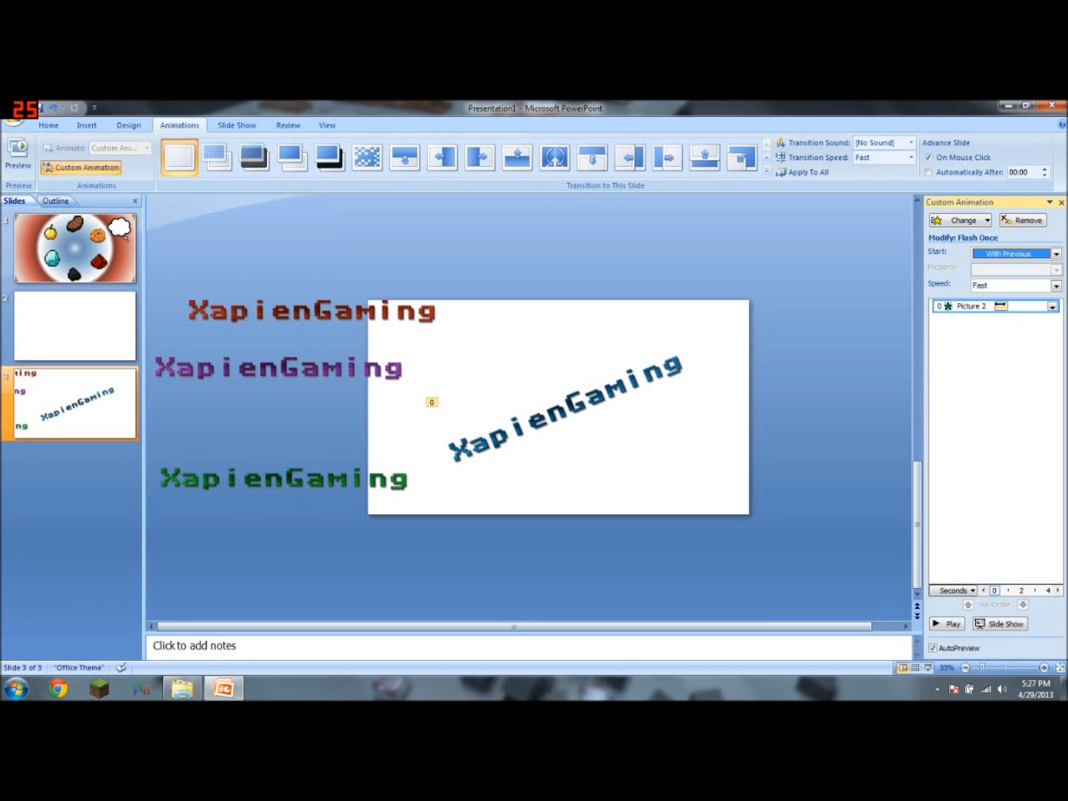
left_click_drag(1001, 306, 1020, 305)
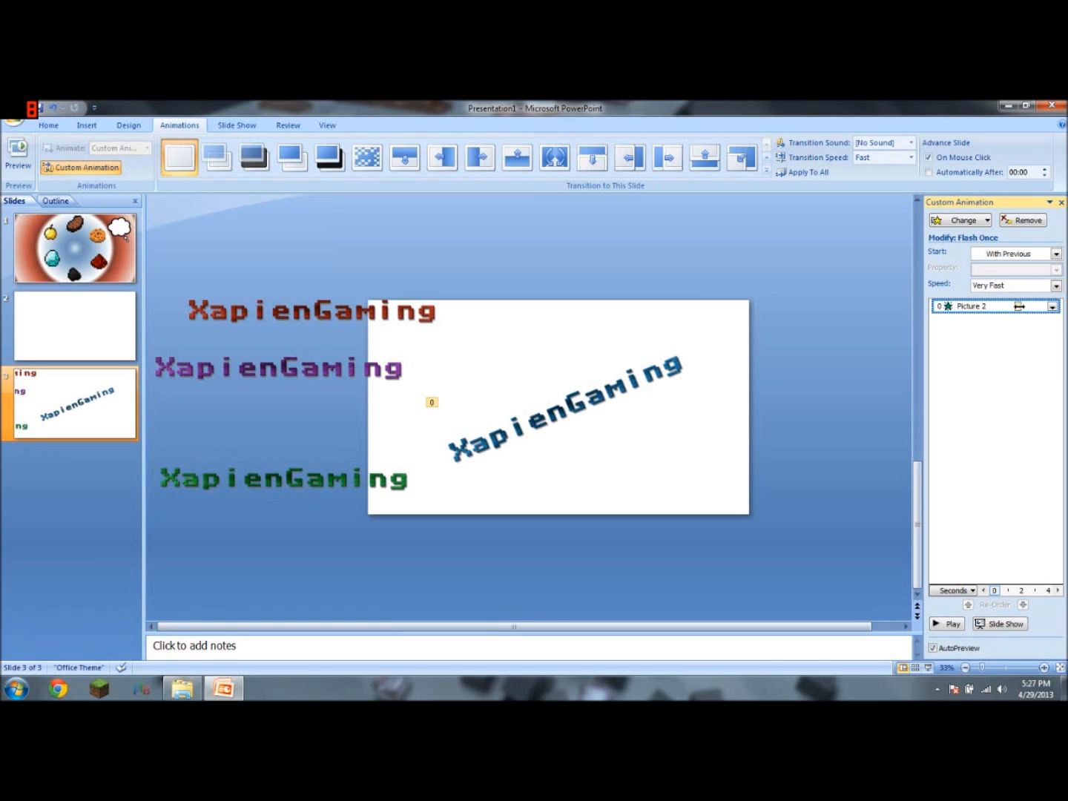
left_click(801, 398)
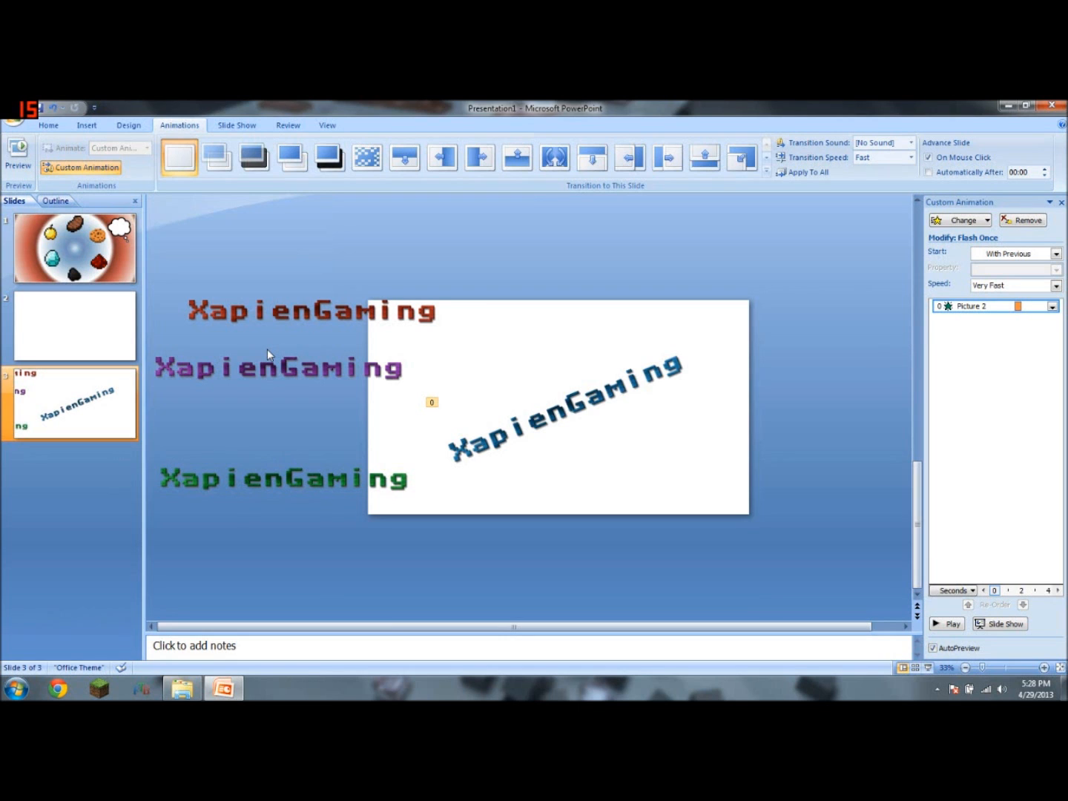
Place the red logo over the blue one, tilted clockwise to form an X, and give it the Flash Once entrance
left_click_drag(368, 312, 582, 386)
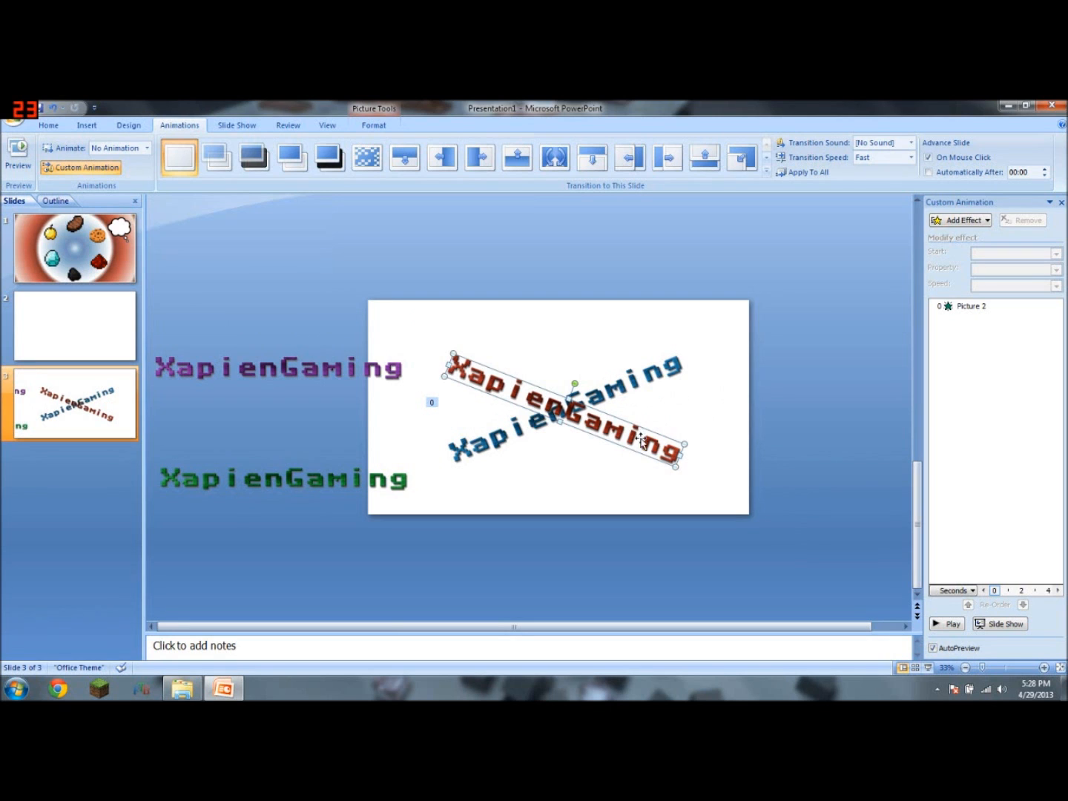
left_click_drag(636, 441, 638, 445)
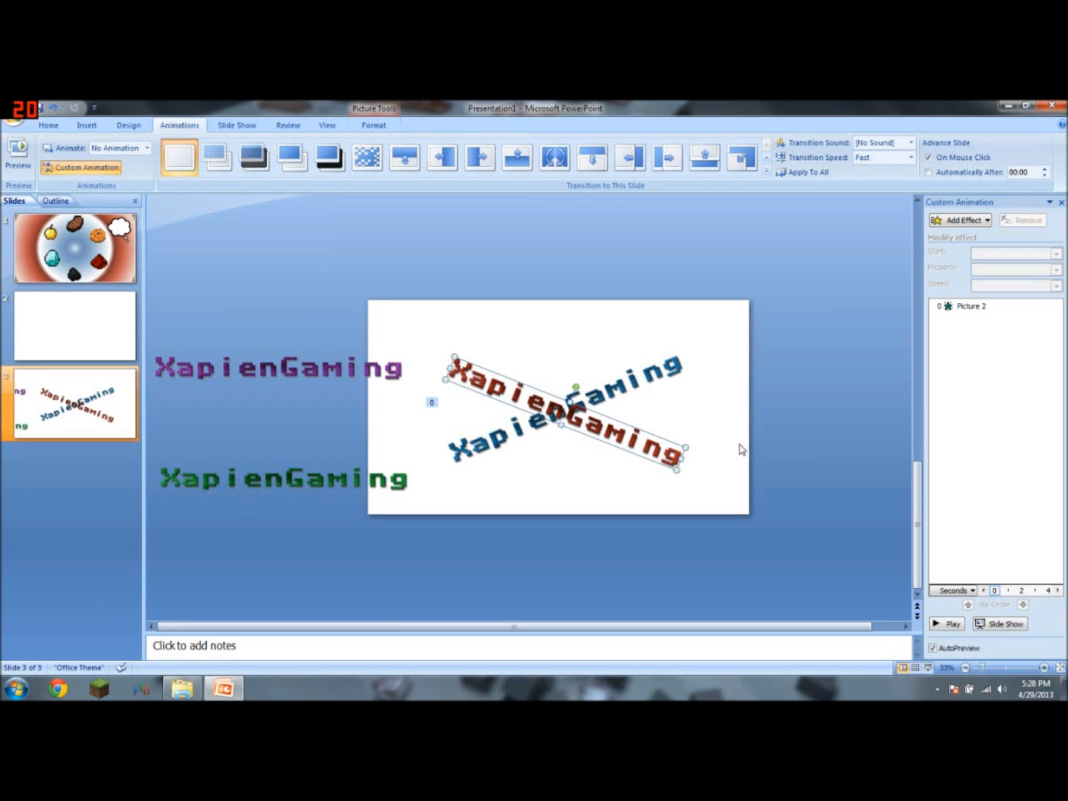
left_click(960, 220)
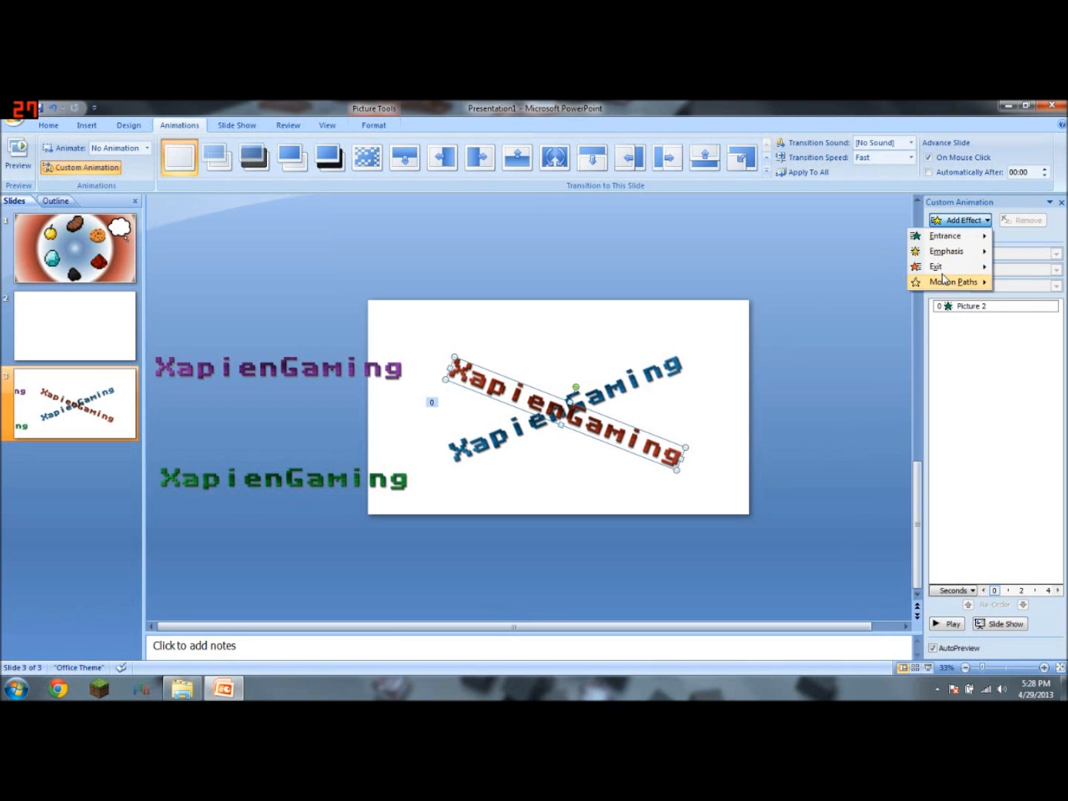
mouse_move(951, 239)
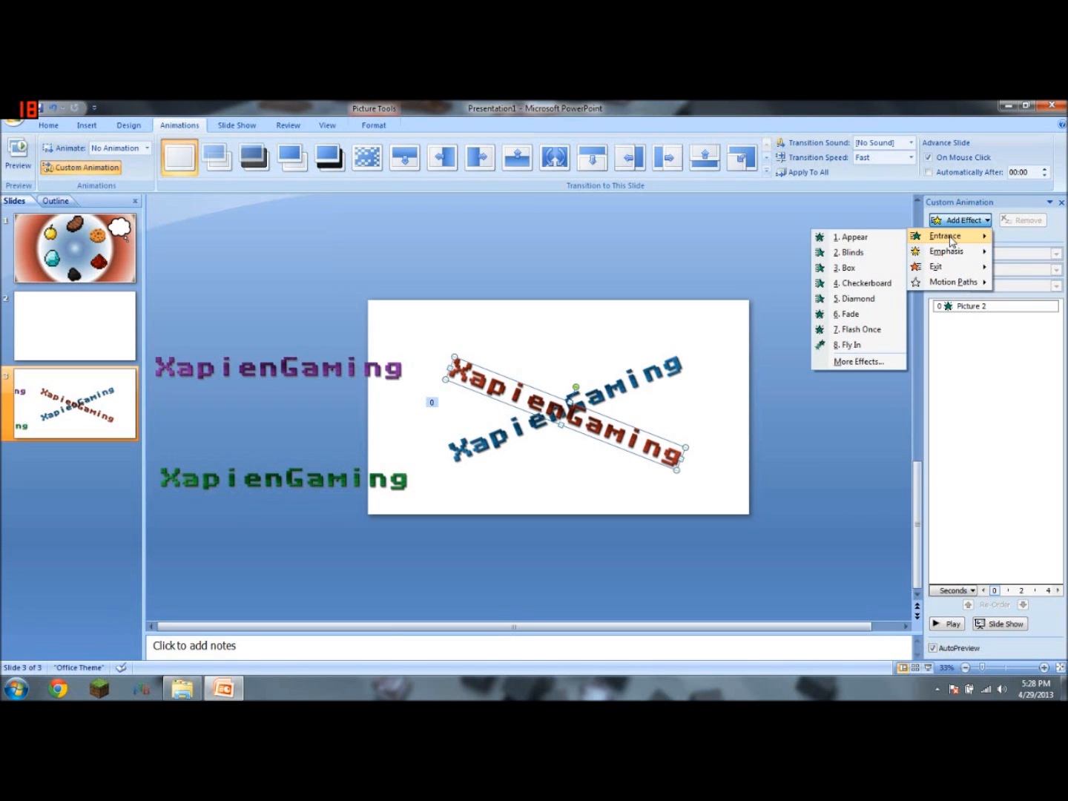
left_click(872, 332)
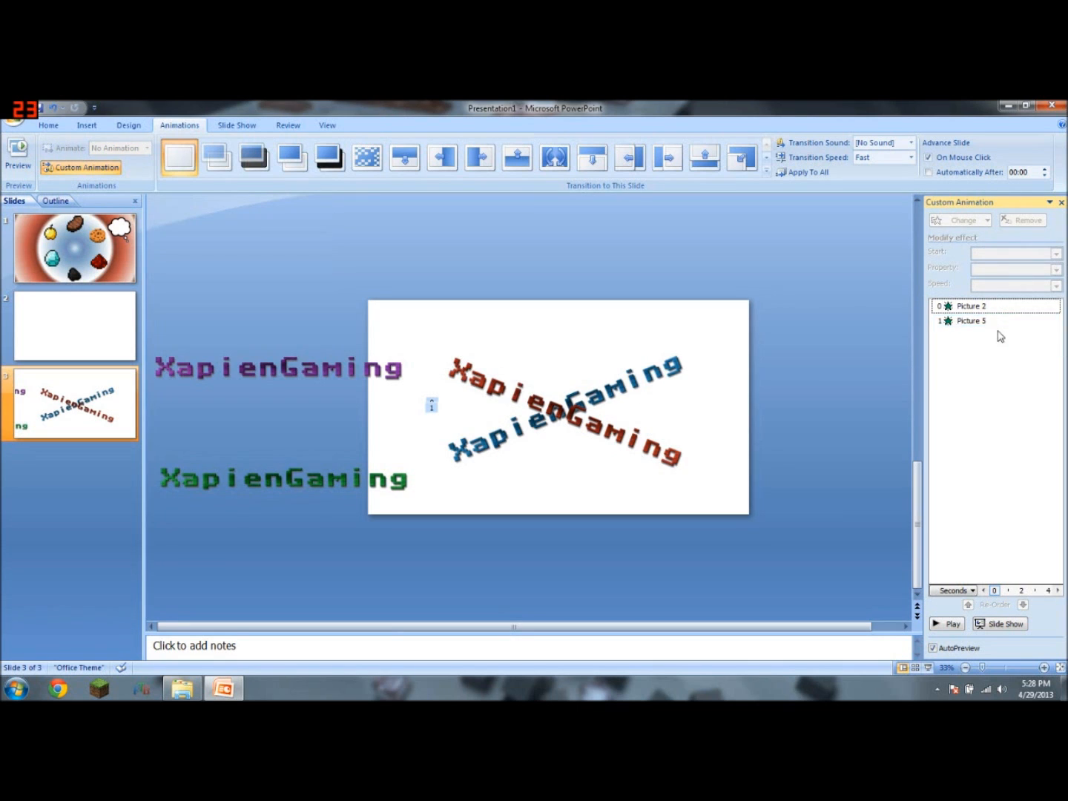
Set the red logo's flash to With Previous and Very Fast, delay it past the blue logo's flash, and preview the slide
left_click(1013, 254)
left_click(1009, 277)
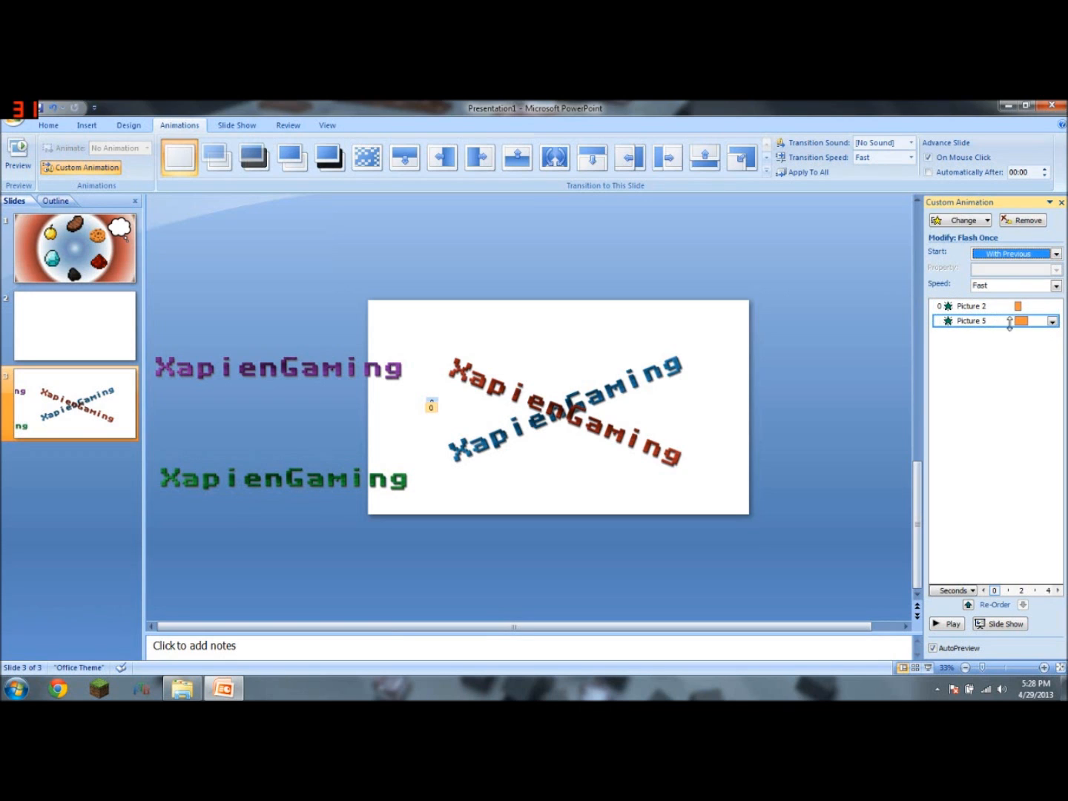
mouse_move(1022, 322)
left_mouse_down()
mouse_move(1045, 321)
mouse_move(1014, 321)
mouse_move(1034, 321)
left_mouse_up()
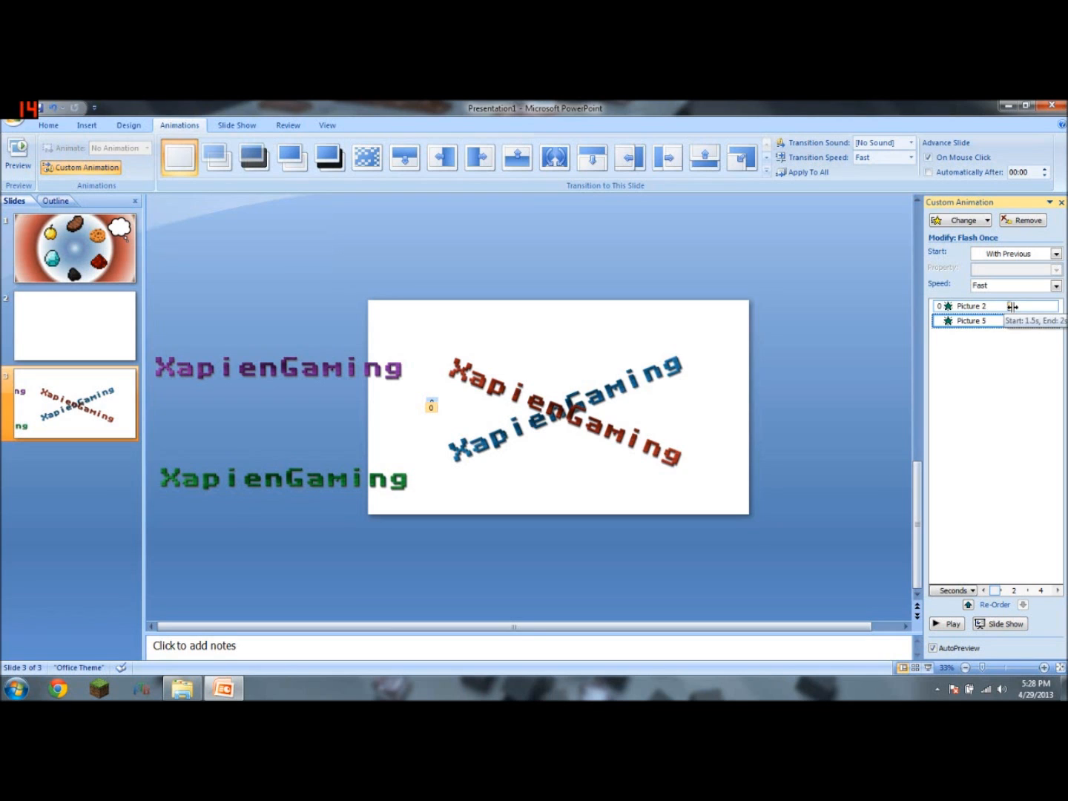
left_click_drag(1041, 321, 1033, 320)
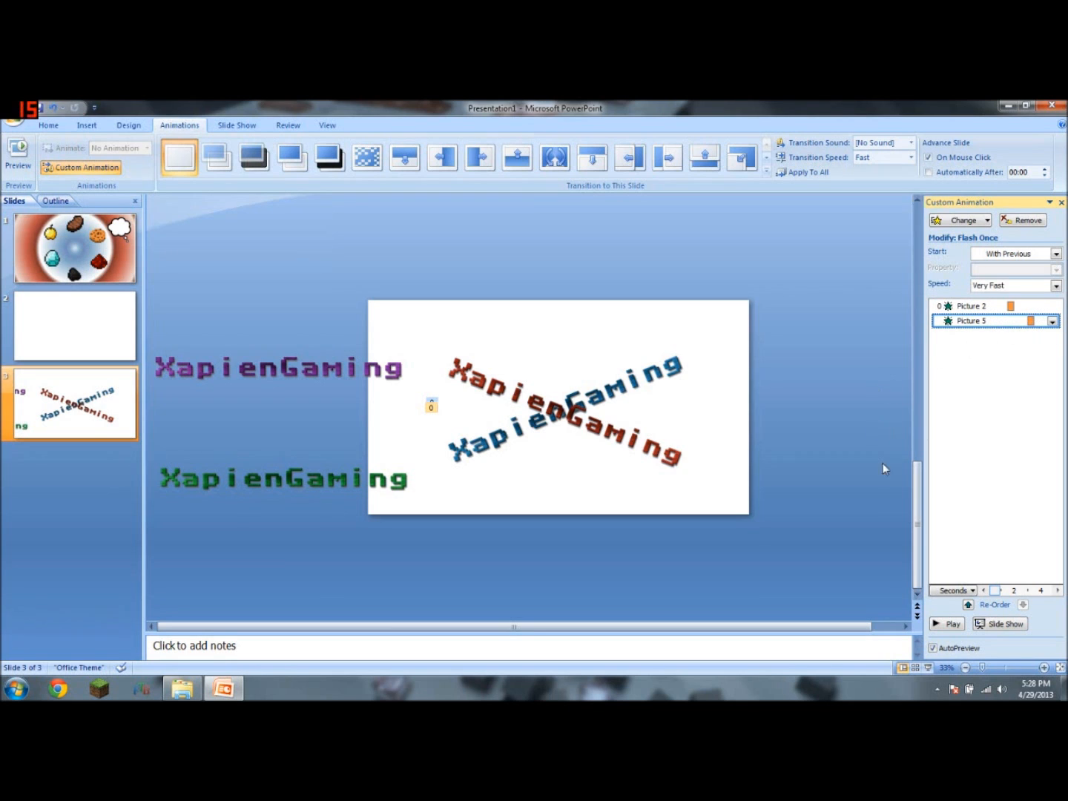
left_click(948, 625)
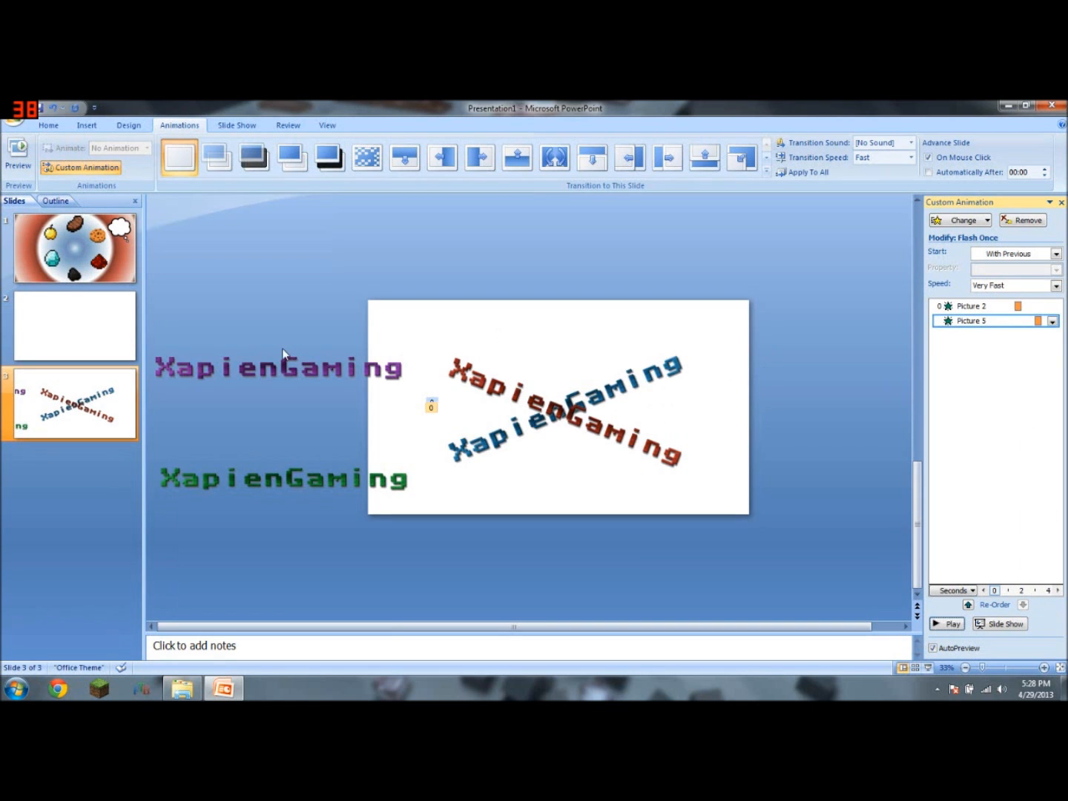
Move the purple XapienGaming logo onto the blue one and tilt it counterclockwise to match
left_click(267, 365)
double_click(296, 476)
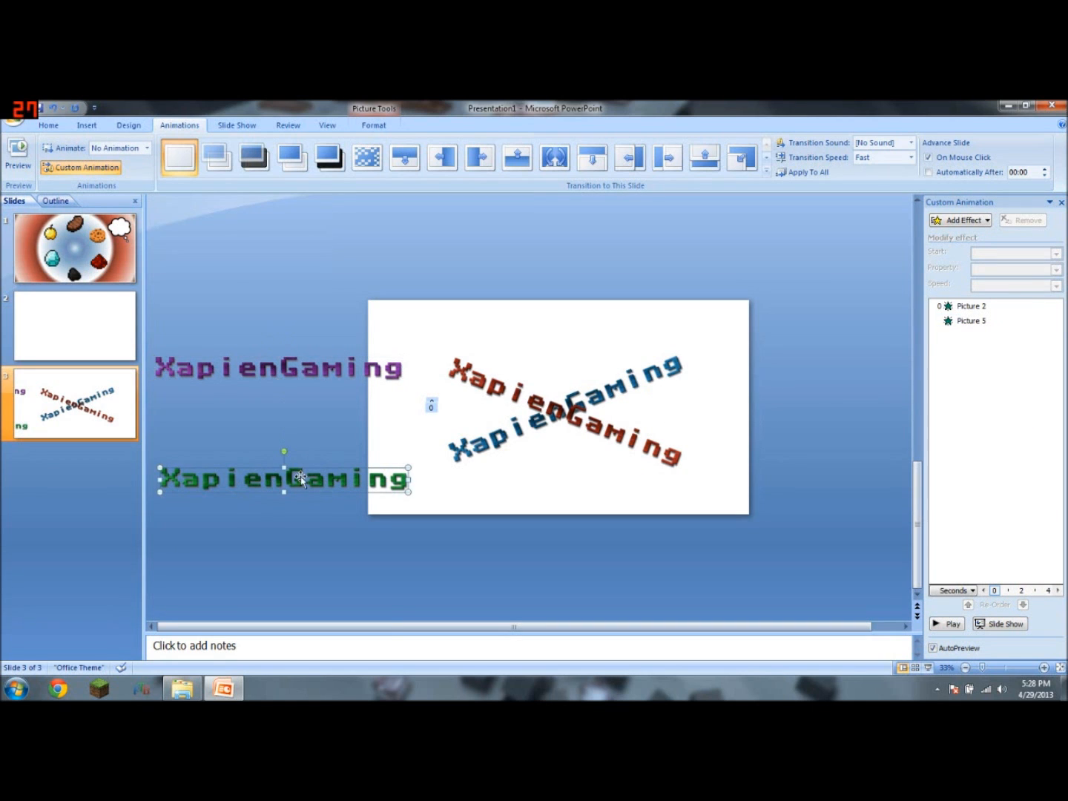
left_click(295, 367)
left_click_drag(302, 367, 534, 384)
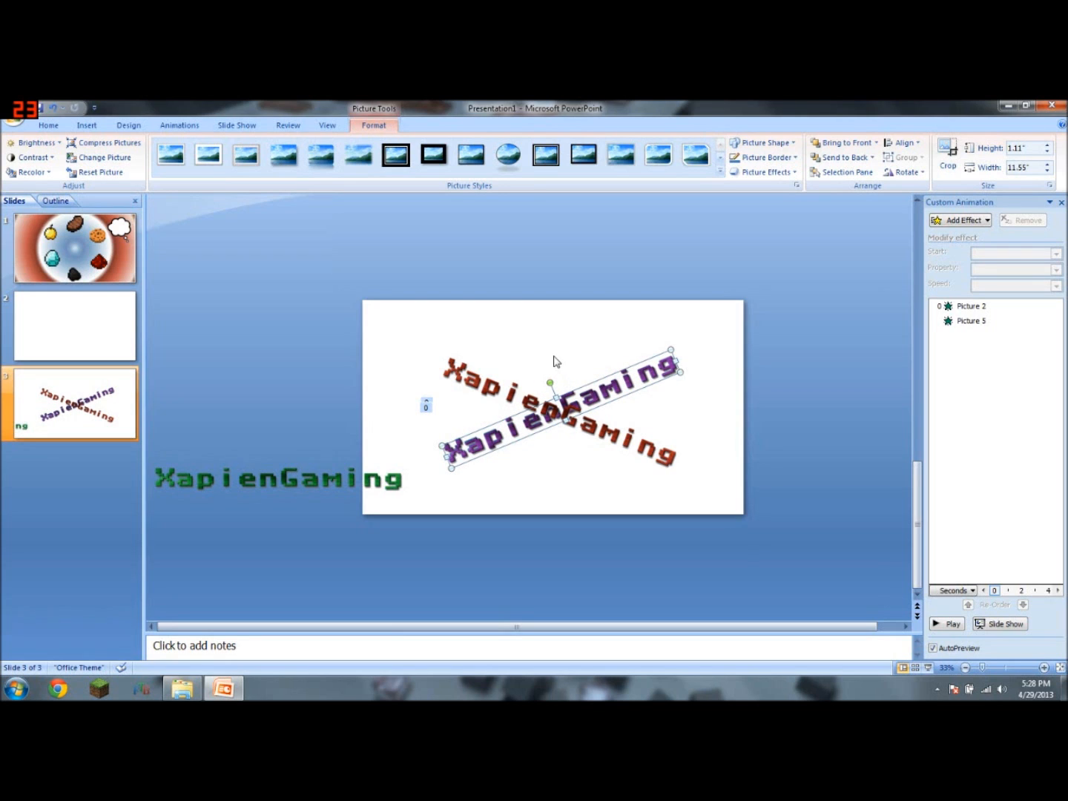
Give the purple logo a Flash Once entrance, With Previous at Very Fast speed, timed after the red logo's flash
left_click(978, 221)
mouse_move(968, 251)
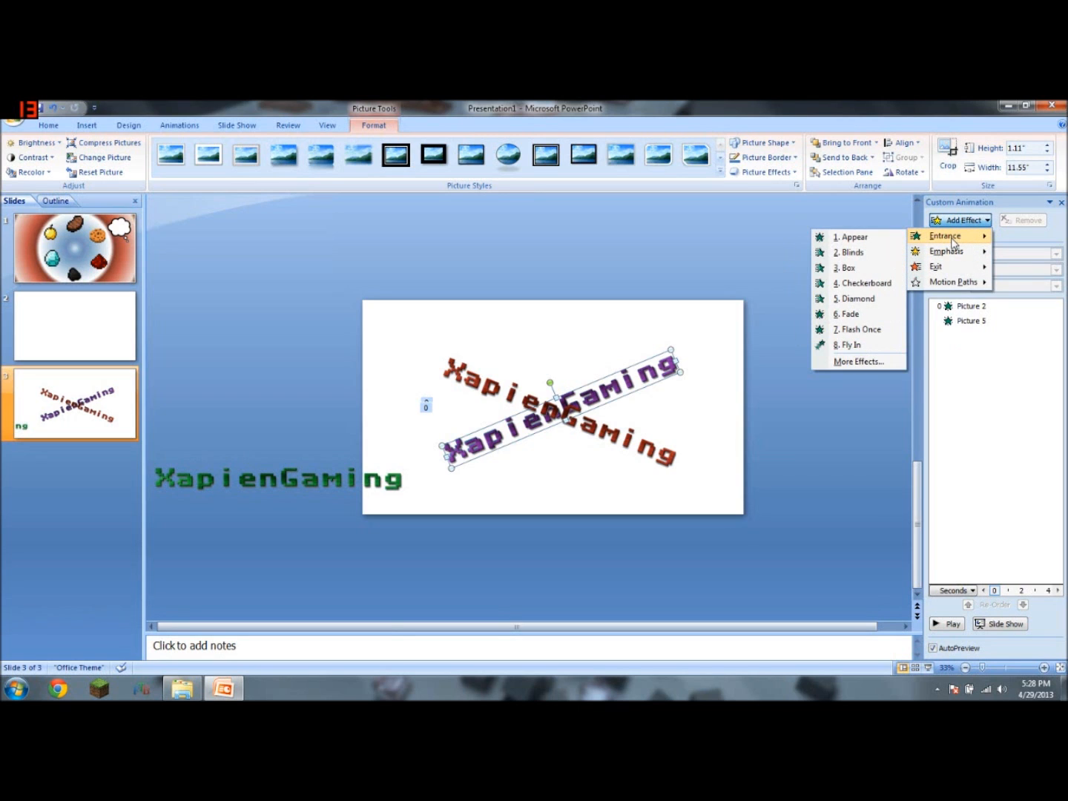
left_click(870, 331)
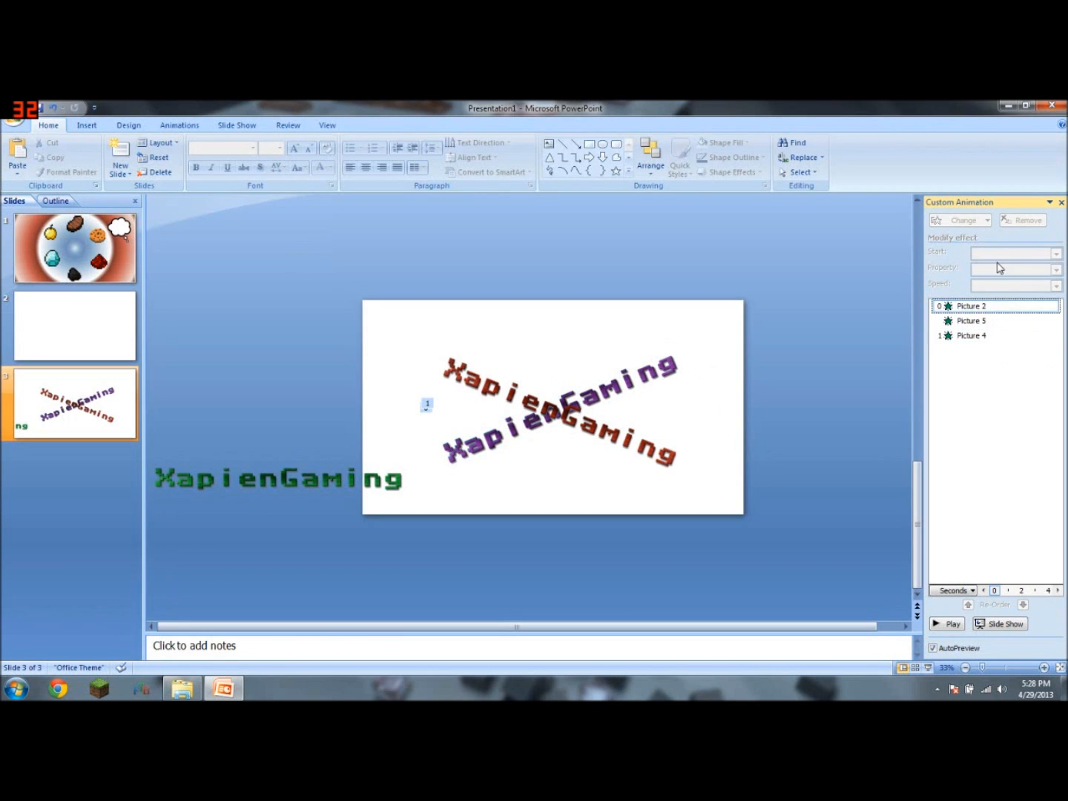
left_click(1007, 254)
left_click(1002, 278)
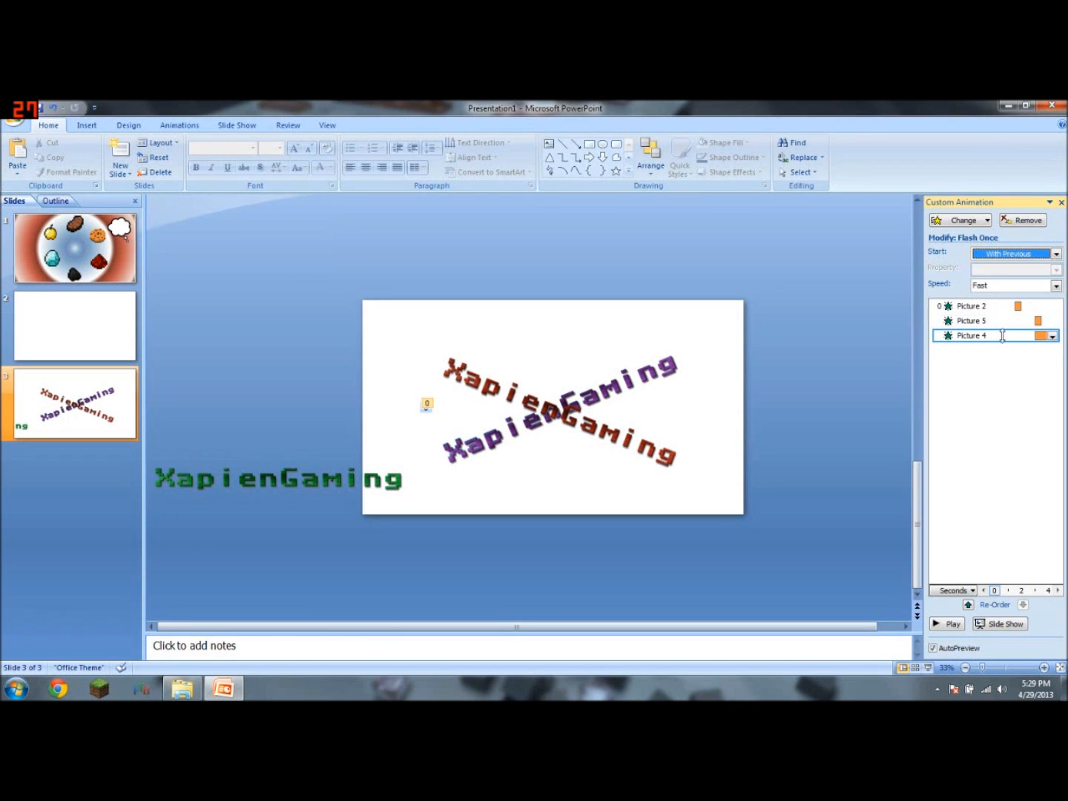
mouse_move(1045, 335)
left_mouse_down()
mouse_move(1022, 335)
mouse_move(1035, 336)
left_mouse_up()
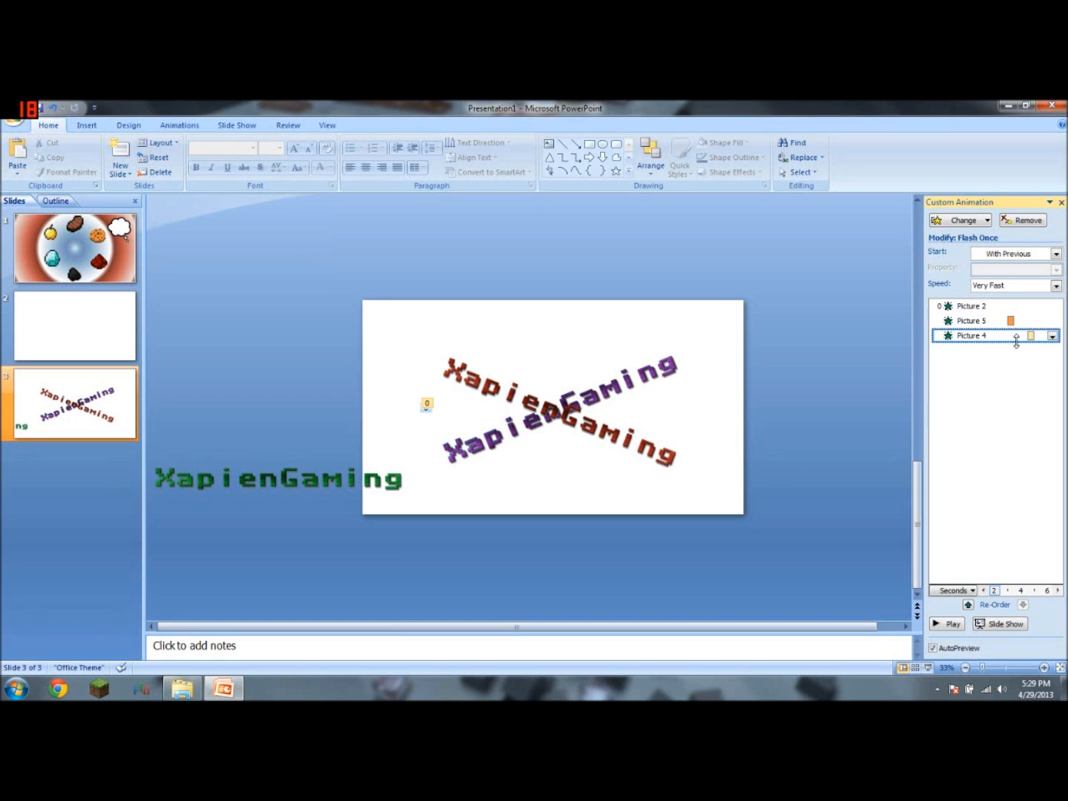
left_click(977, 403)
Place the green logo over the red one with the same clockwise tilt and give it the Flash Once entrance
left_click_drag(290, 479, 572, 414)
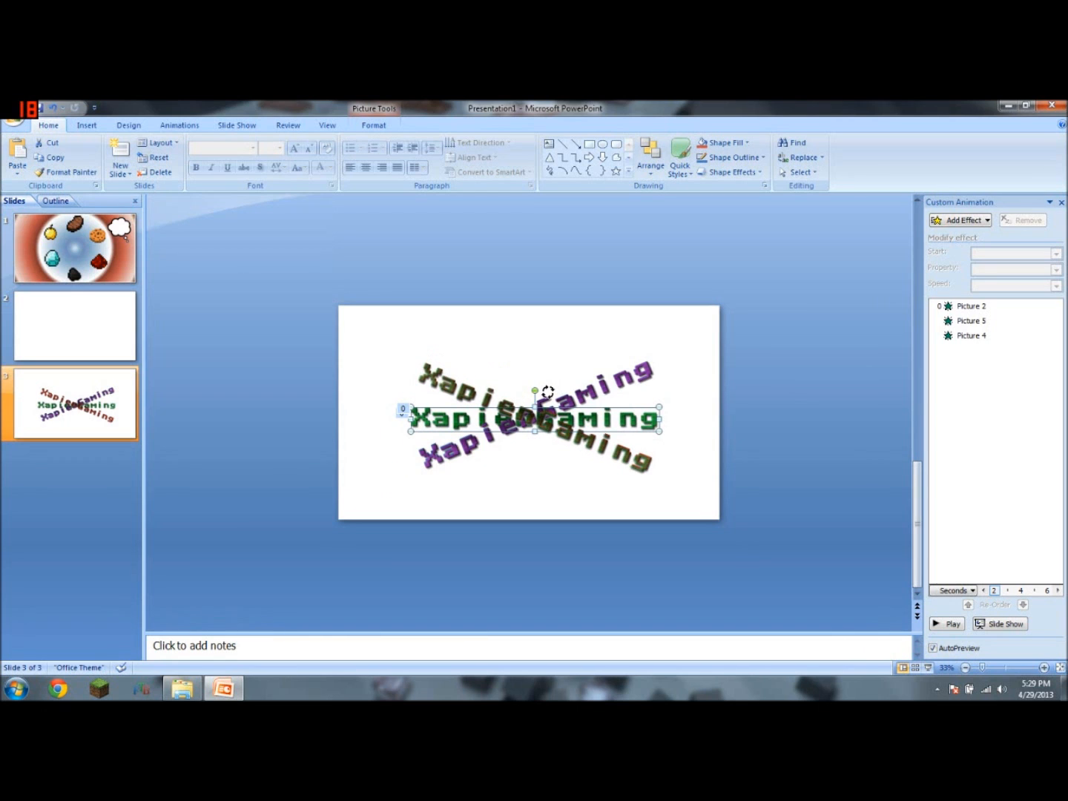
left_click_drag(547, 392, 547, 391)
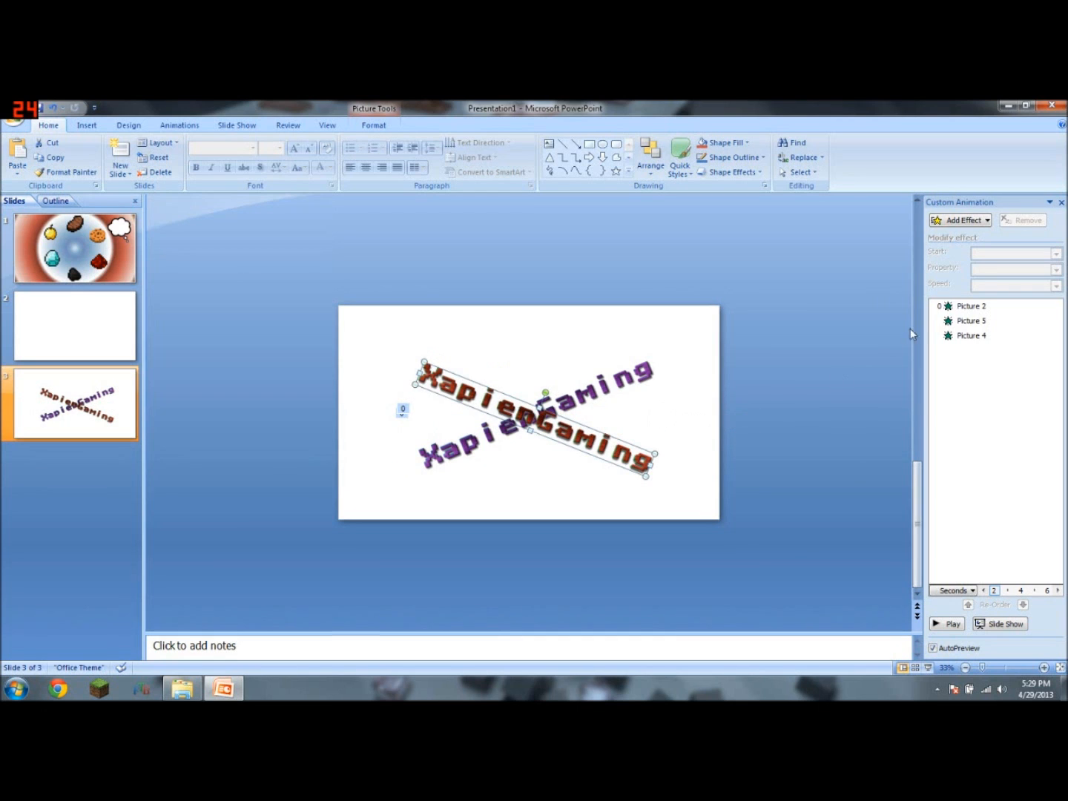
left_click(964, 221)
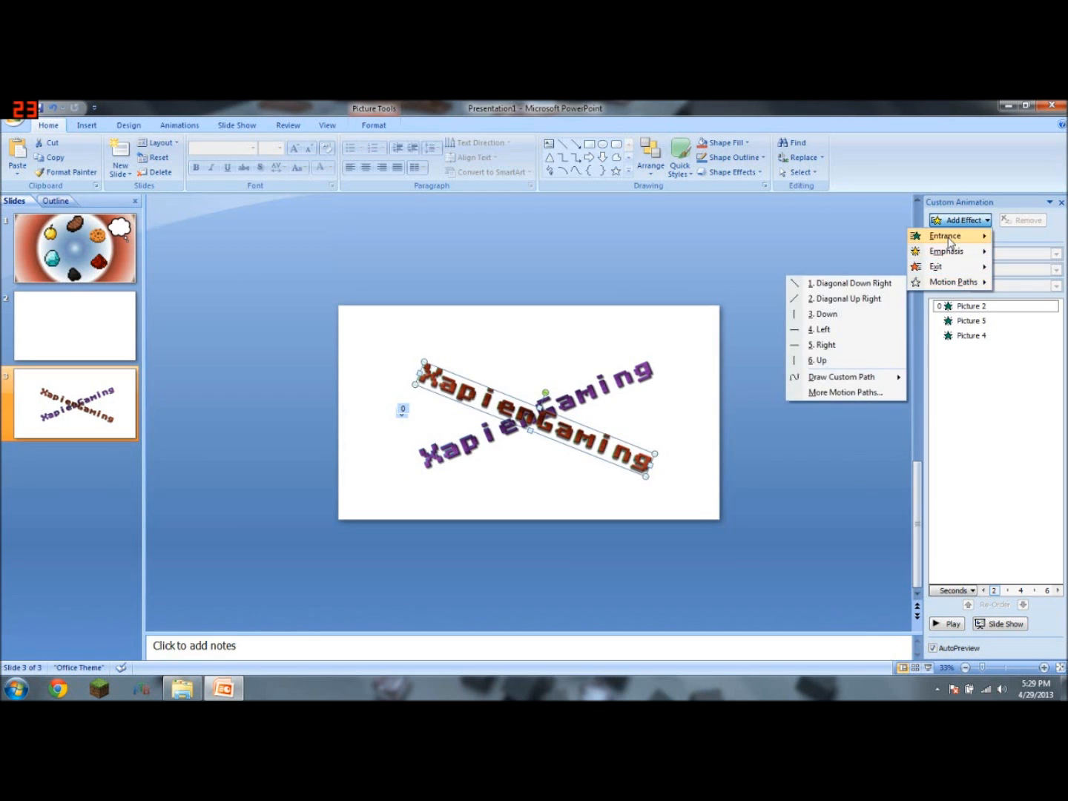
mouse_move(950, 241)
left_click(846, 329)
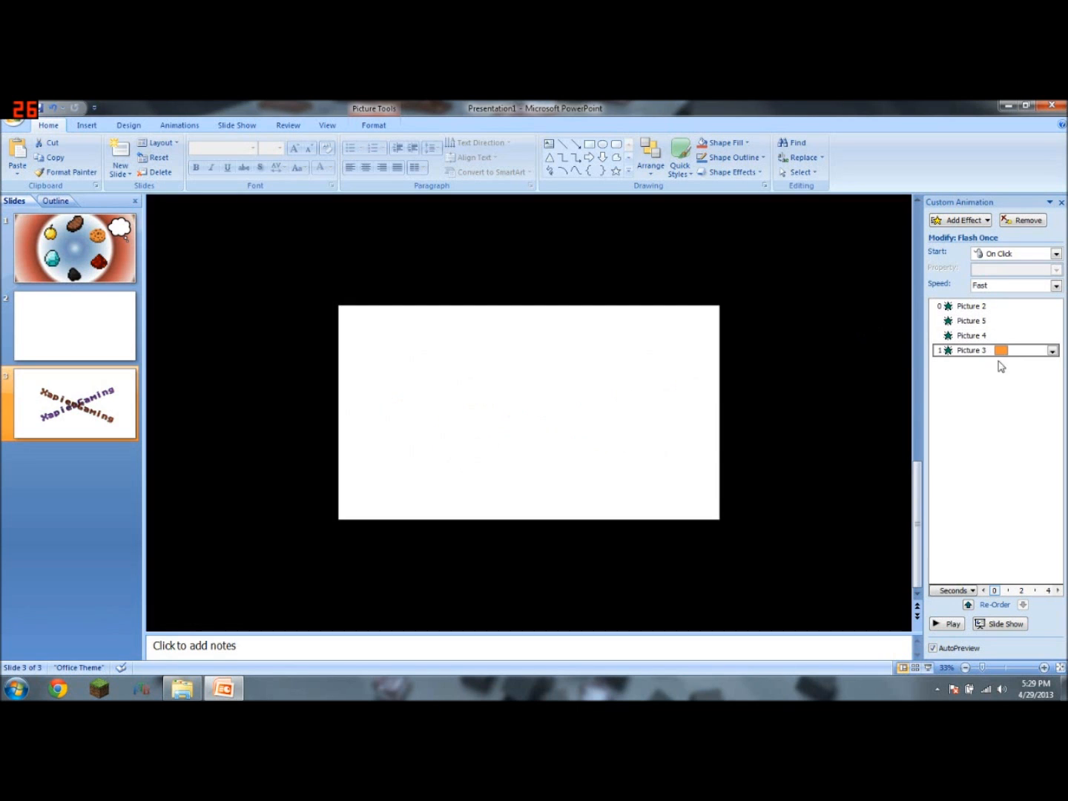
Set the green logo's flash to start With Previous, delay it past the purple logo's flash, and preview slide 3's animations
left_click(1012, 256)
left_click(1005, 279)
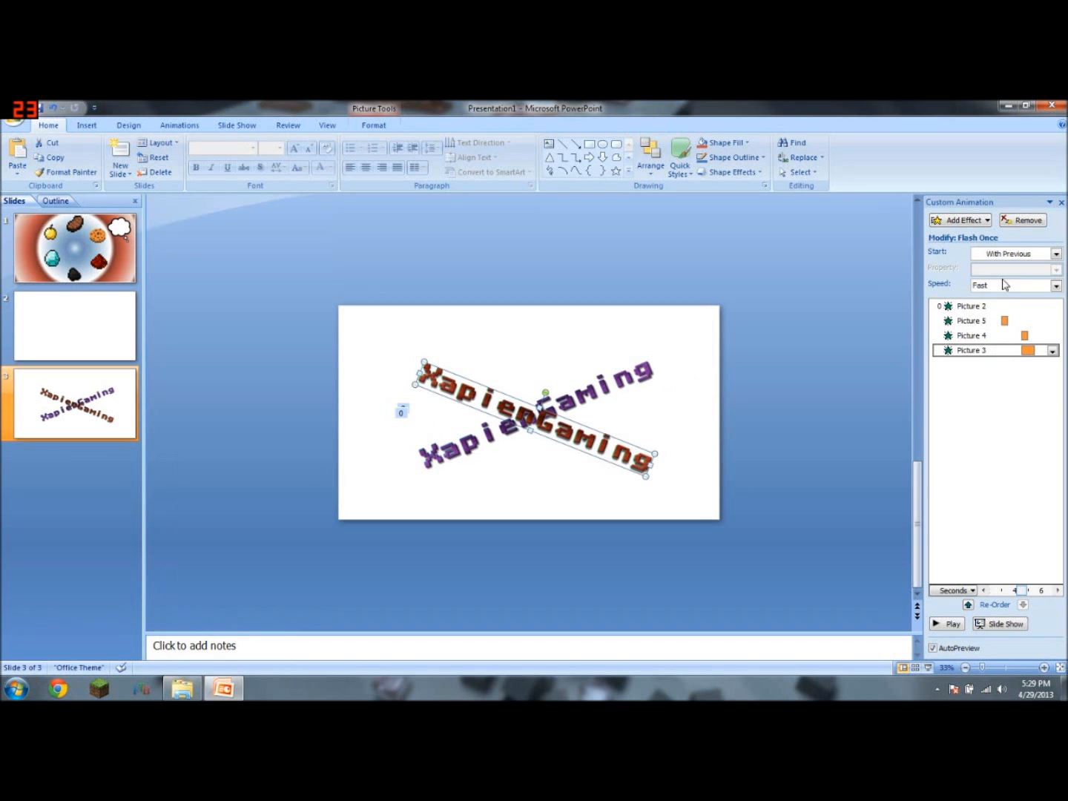
mouse_move(1028, 352)
left_mouse_down()
mouse_move(1042, 350)
mouse_move(1034, 354)
left_mouse_up()
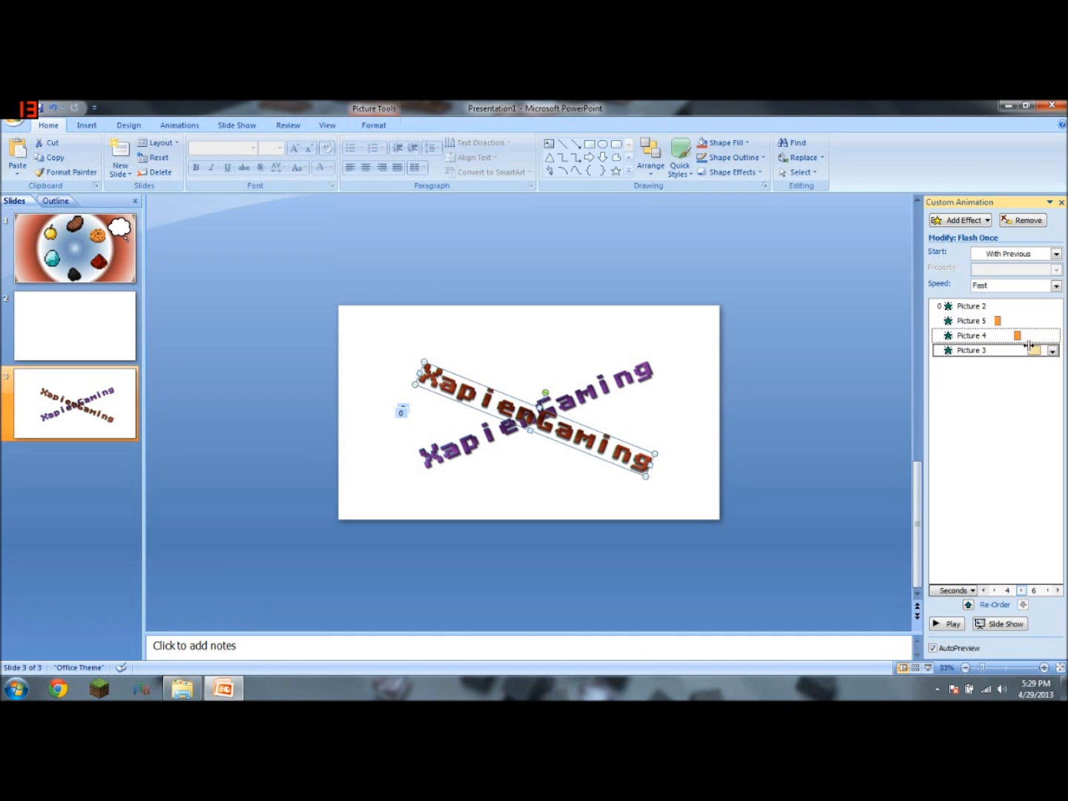
left_click_drag(1036, 351, 1019, 351)
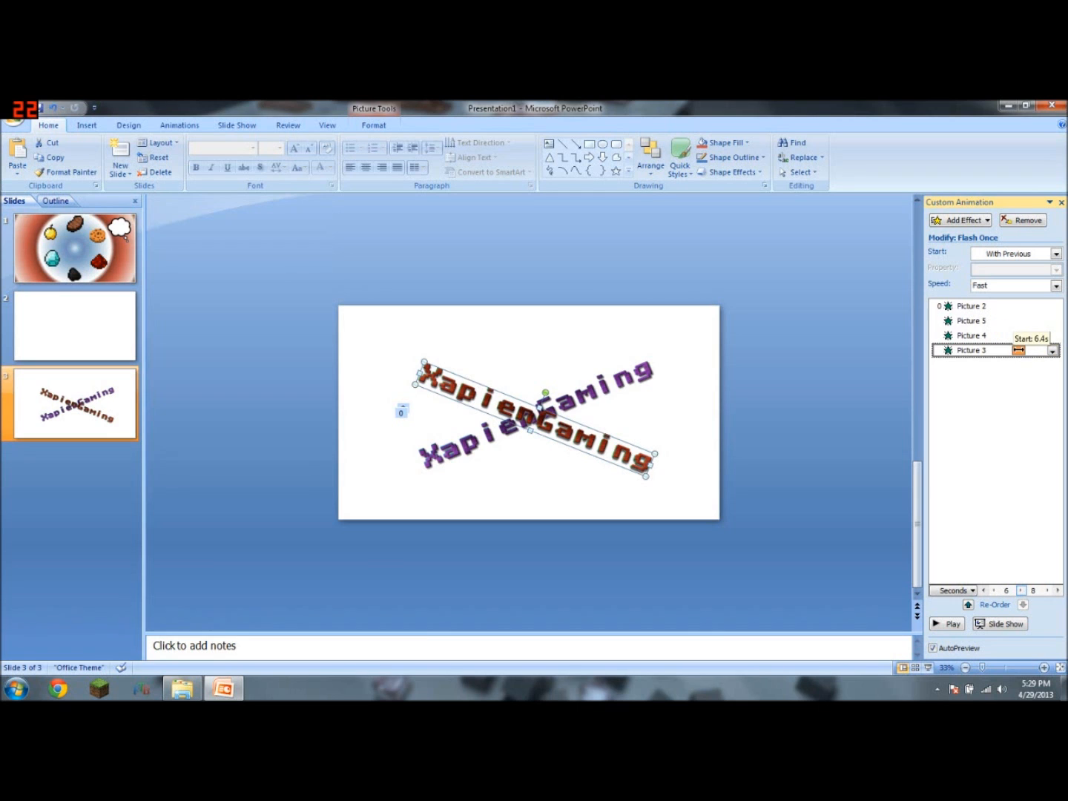
left_click_drag(1017, 350, 1013, 351)
left_click(867, 372)
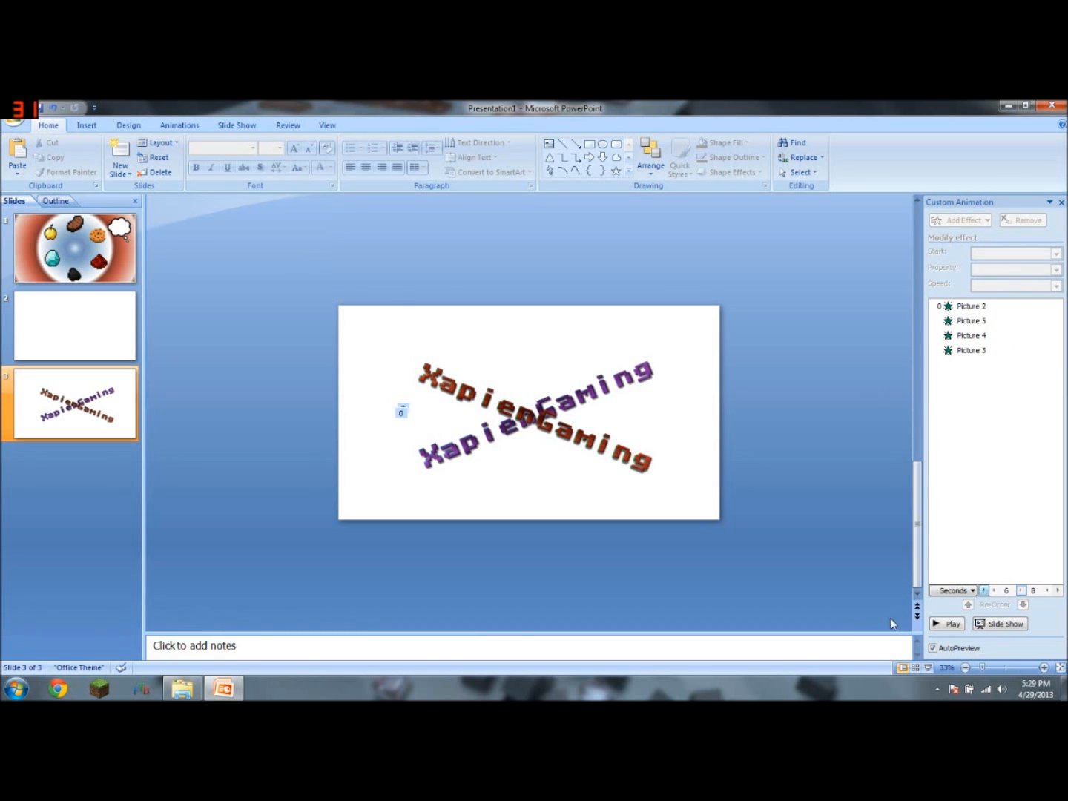
left_click(952, 622)
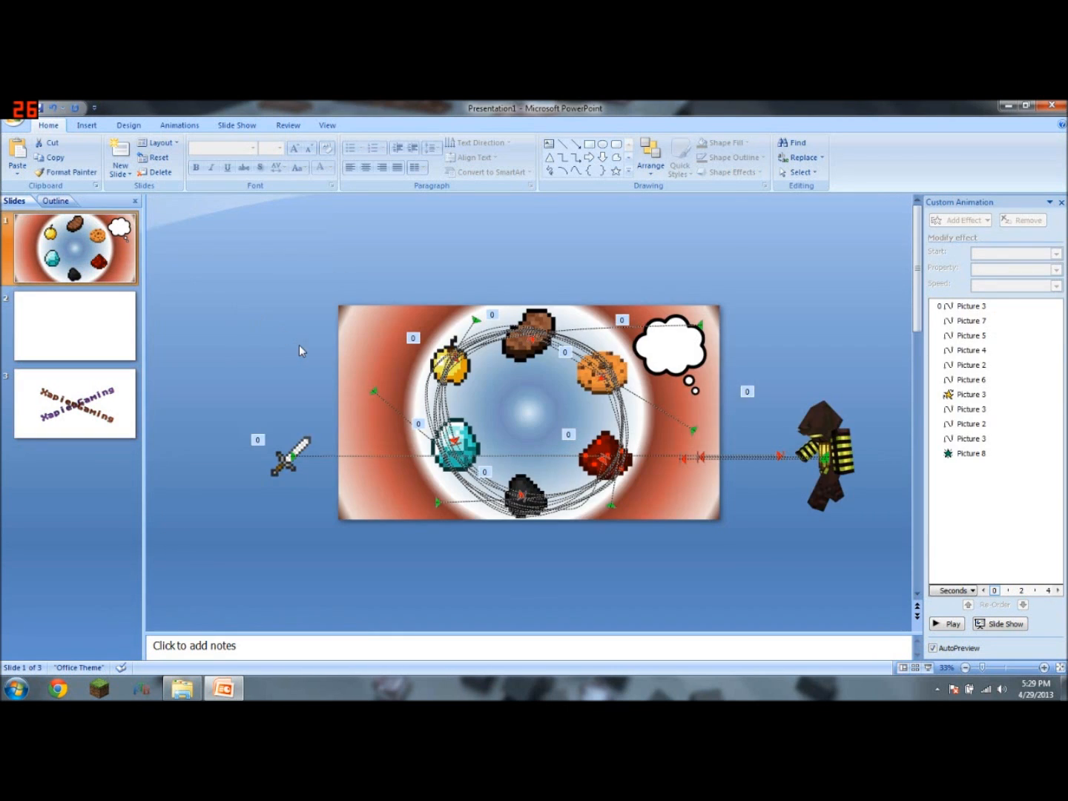
Paste the copied XapienGaming logos with their Flash Once effects onto slide 1, over the circling Minecraft items
key("ctrl+v")
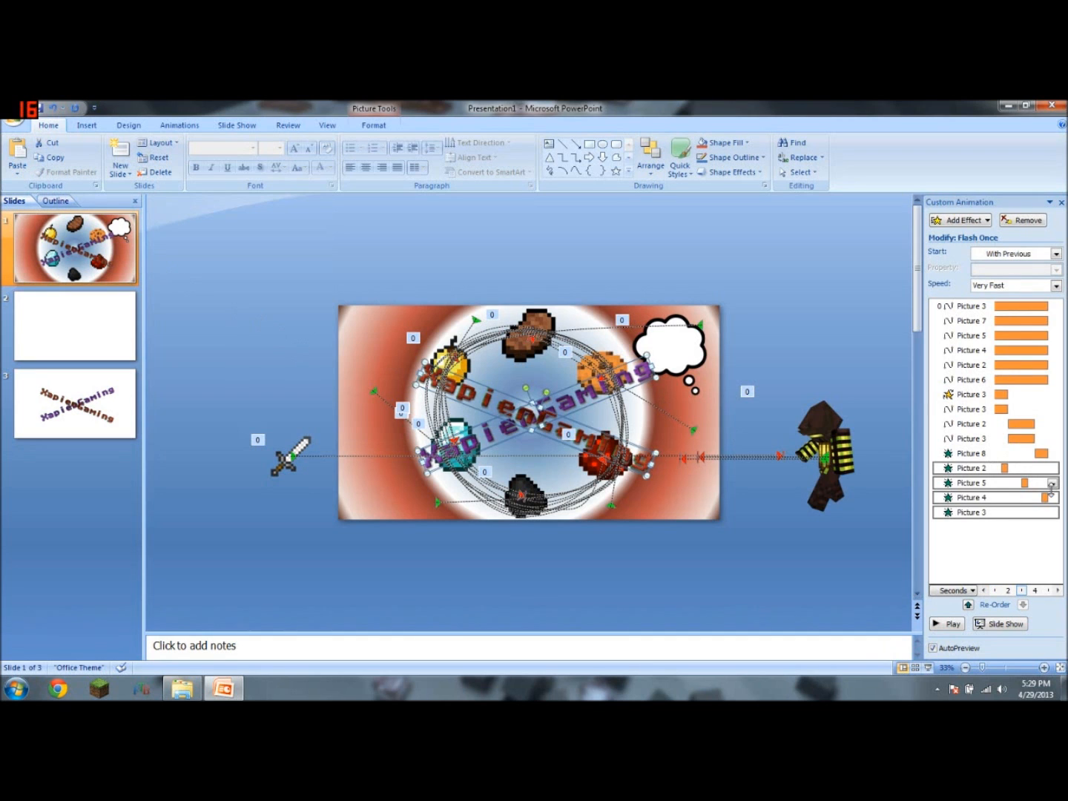
left_click(870, 556)
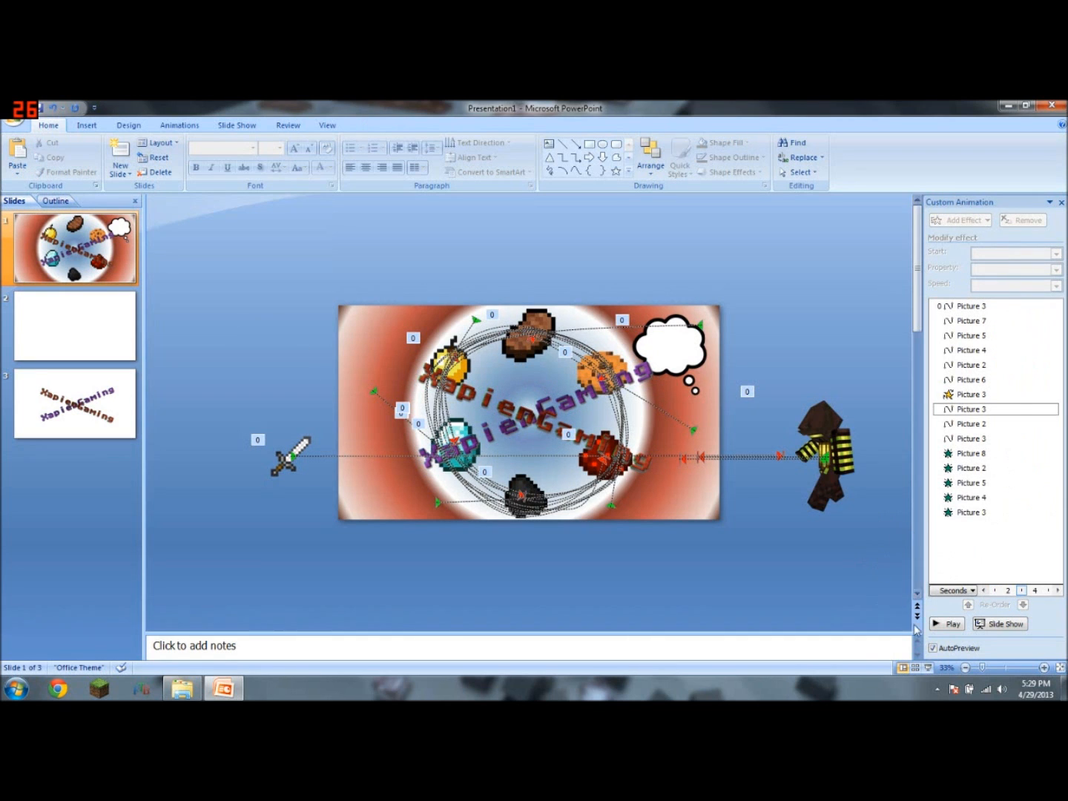
right_click(992, 467)
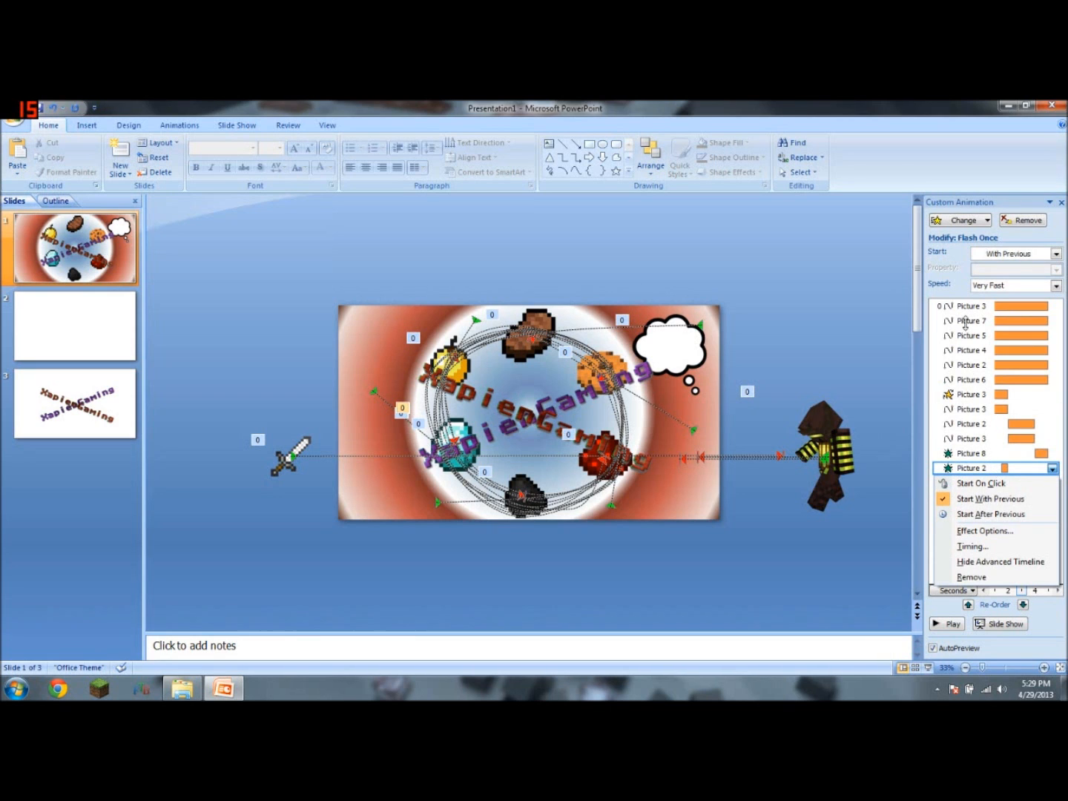
left_click(987, 531)
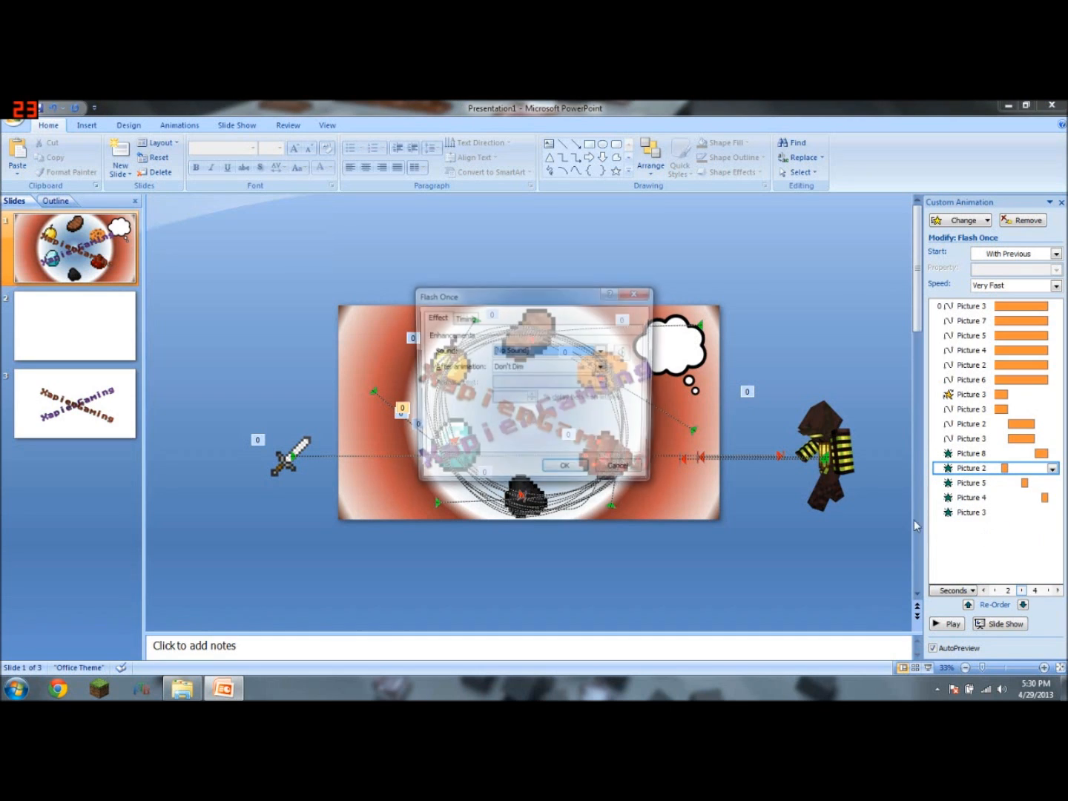
left_click(524, 350)
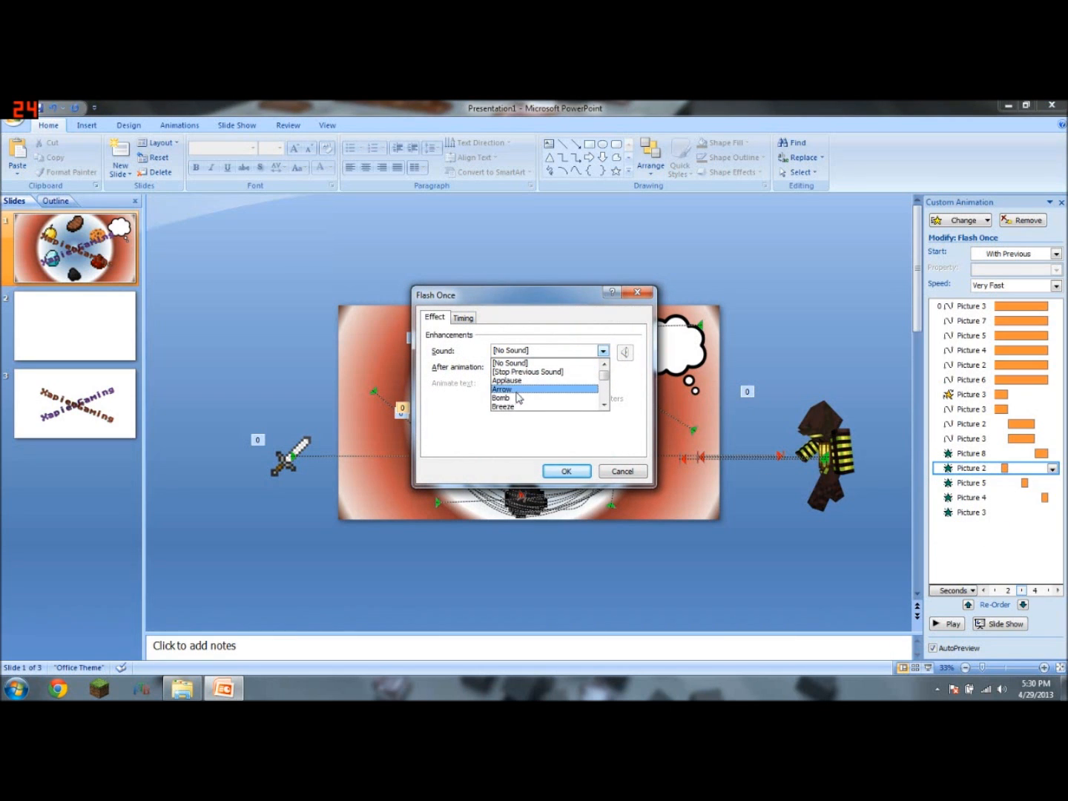
scroll(535, 387, "down", 2)
scroll(539, 389, "up", 2)
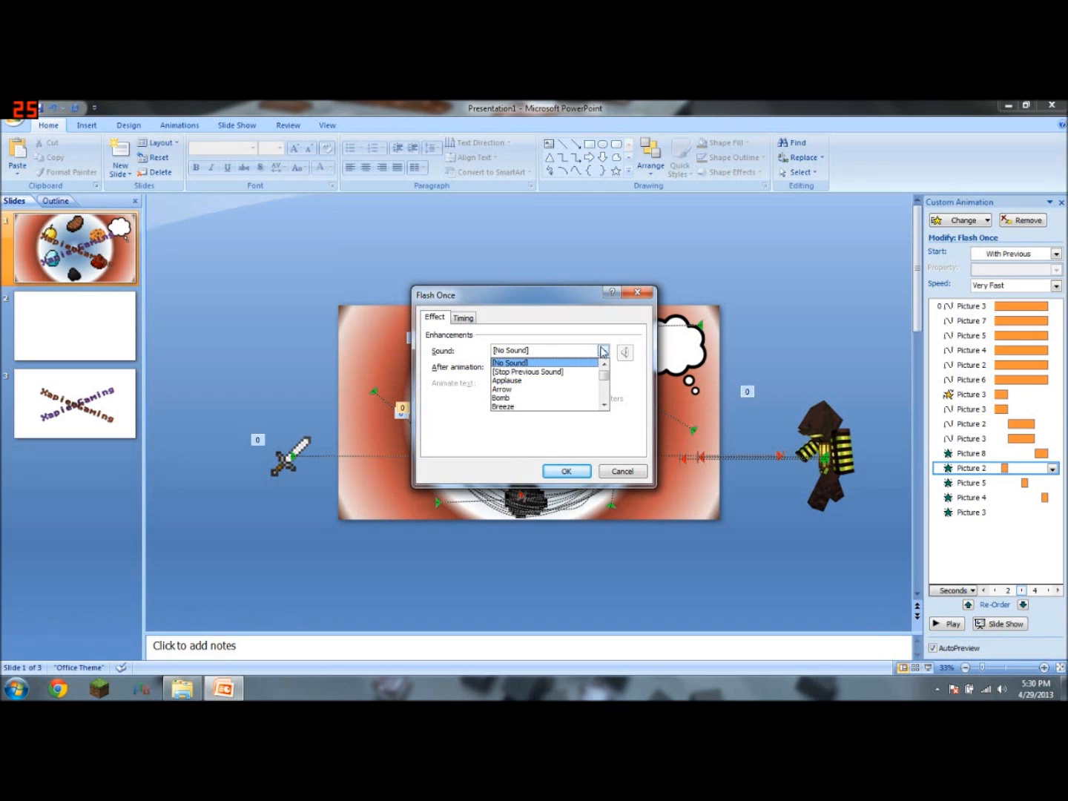
left_click(604, 352)
left_click(624, 473)
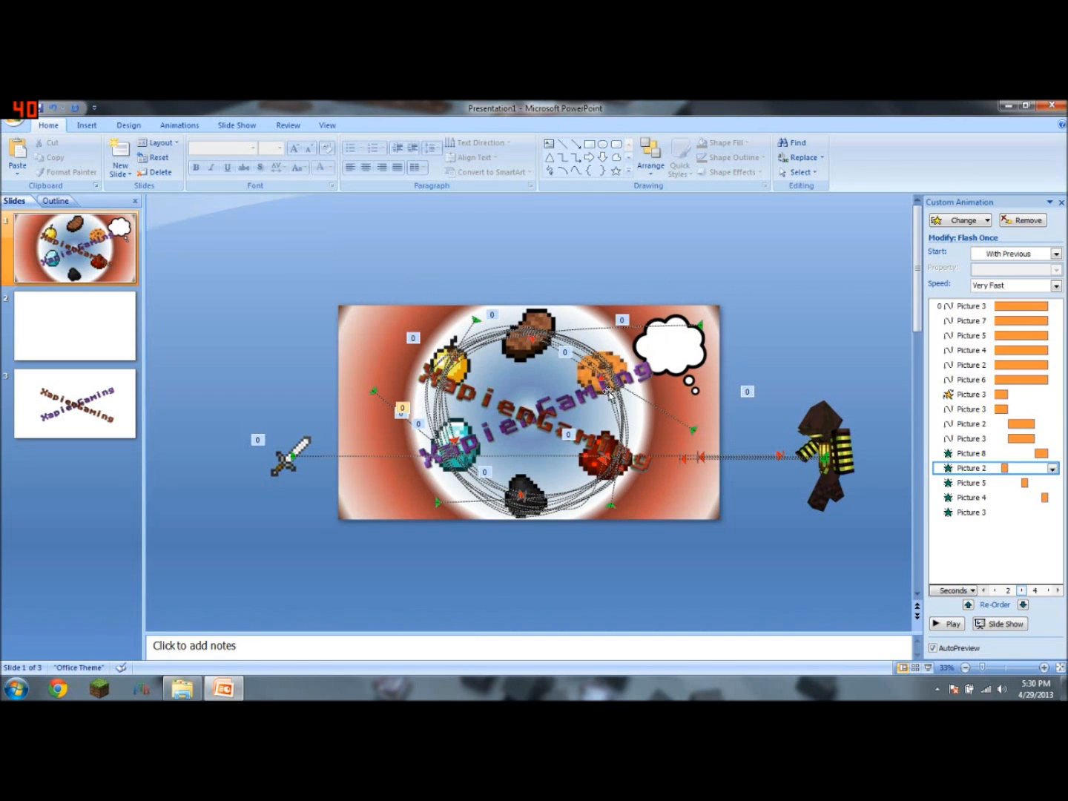
Preview slide 1's animations and check the timing of the green logo's flash on the timeline
left_click(953, 625)
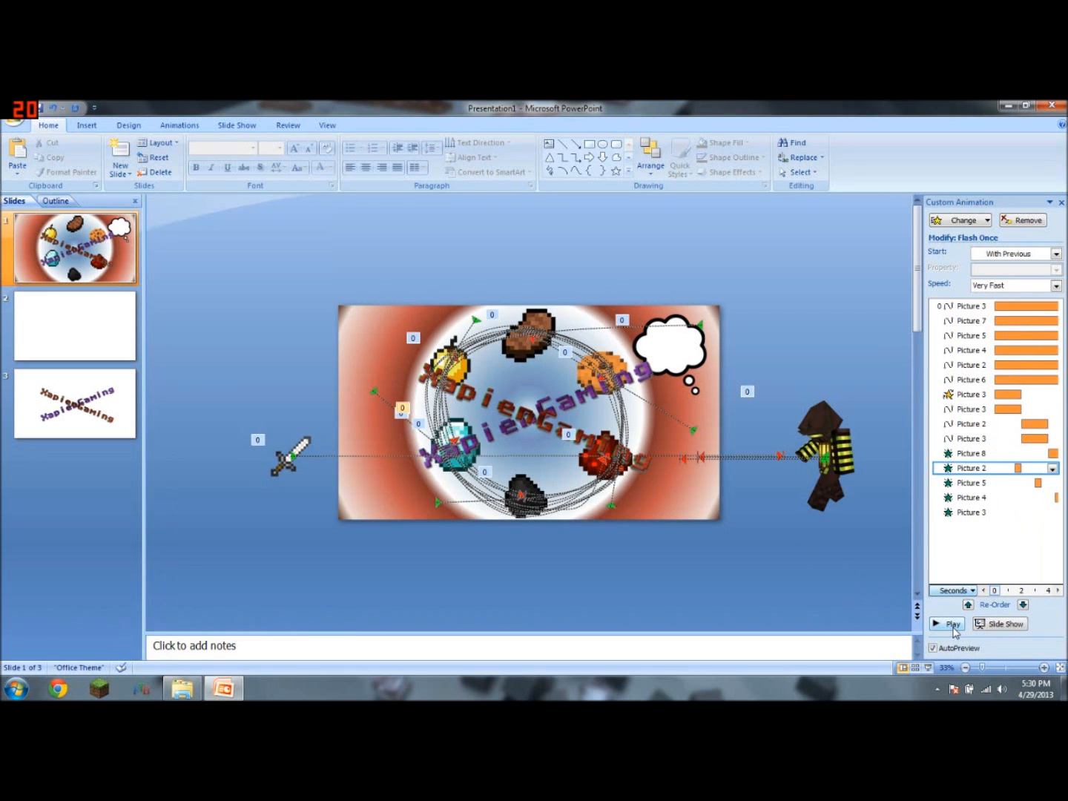
left_click(980, 513)
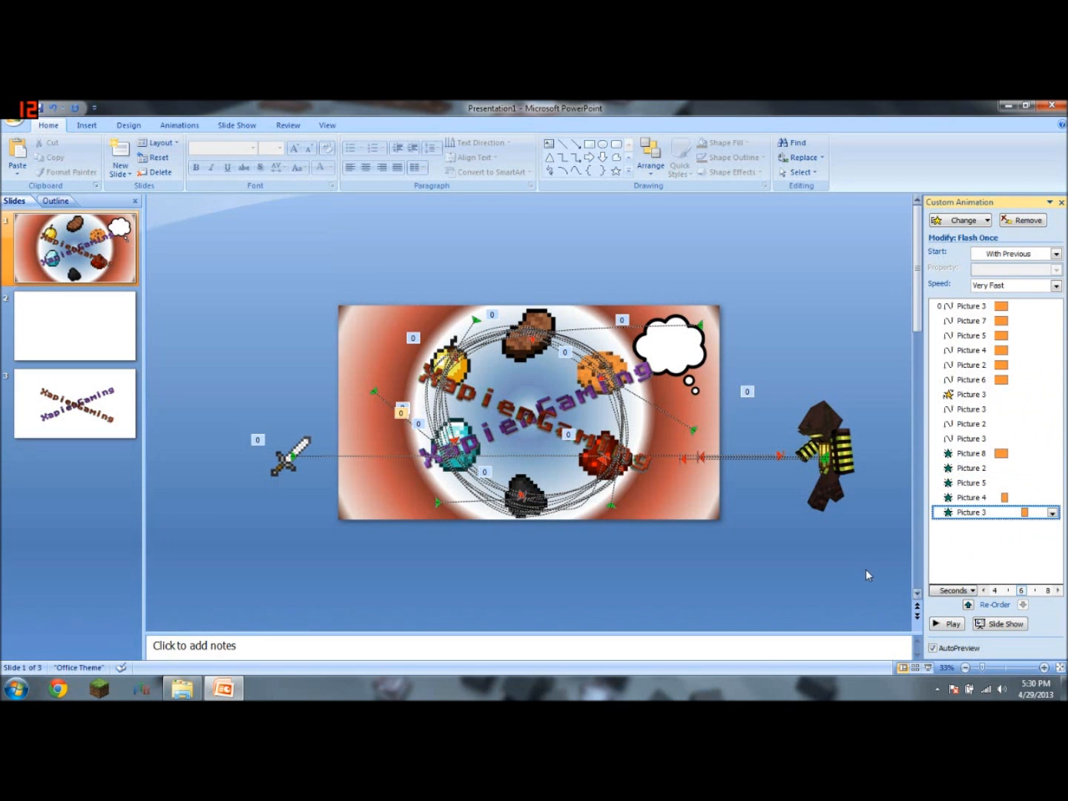
left_click(946, 624)
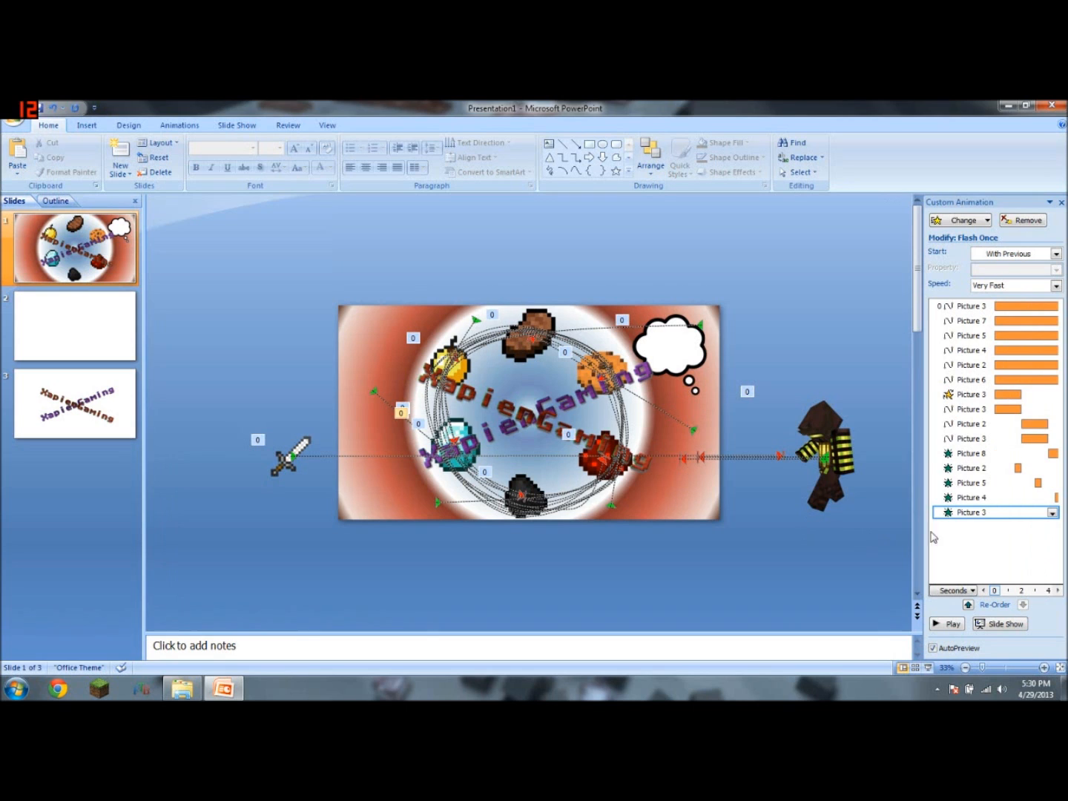
left_click(961, 553)
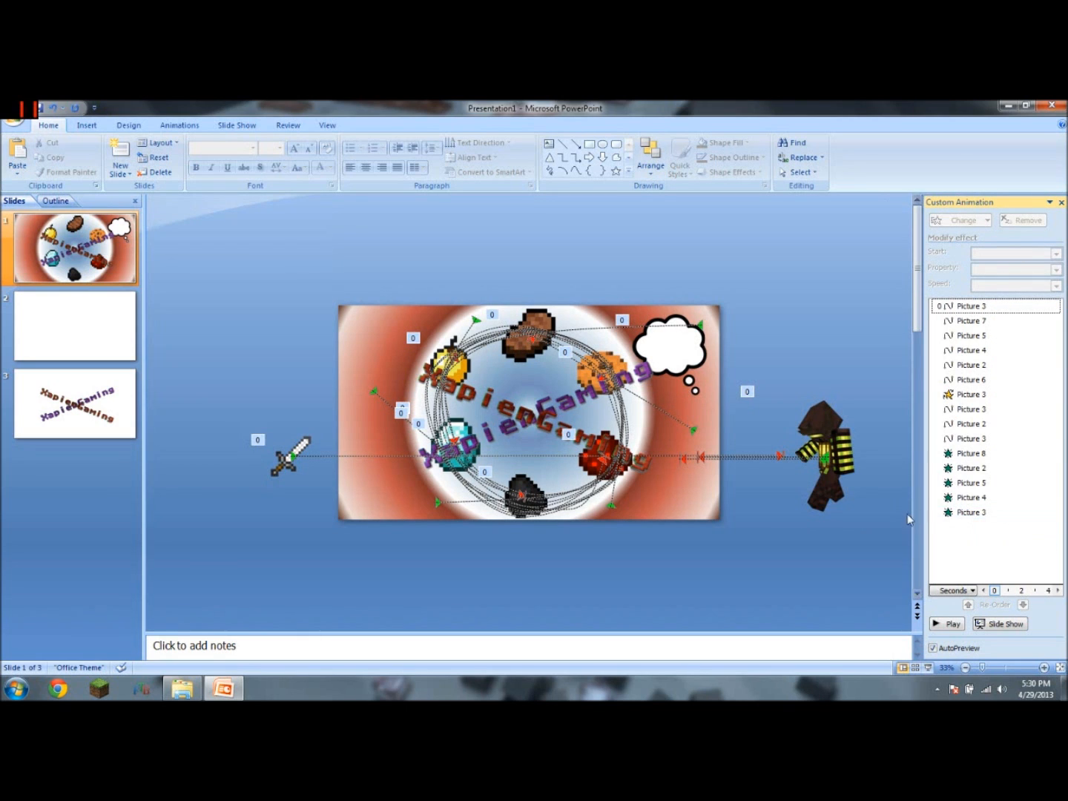
left_click(592, 385)
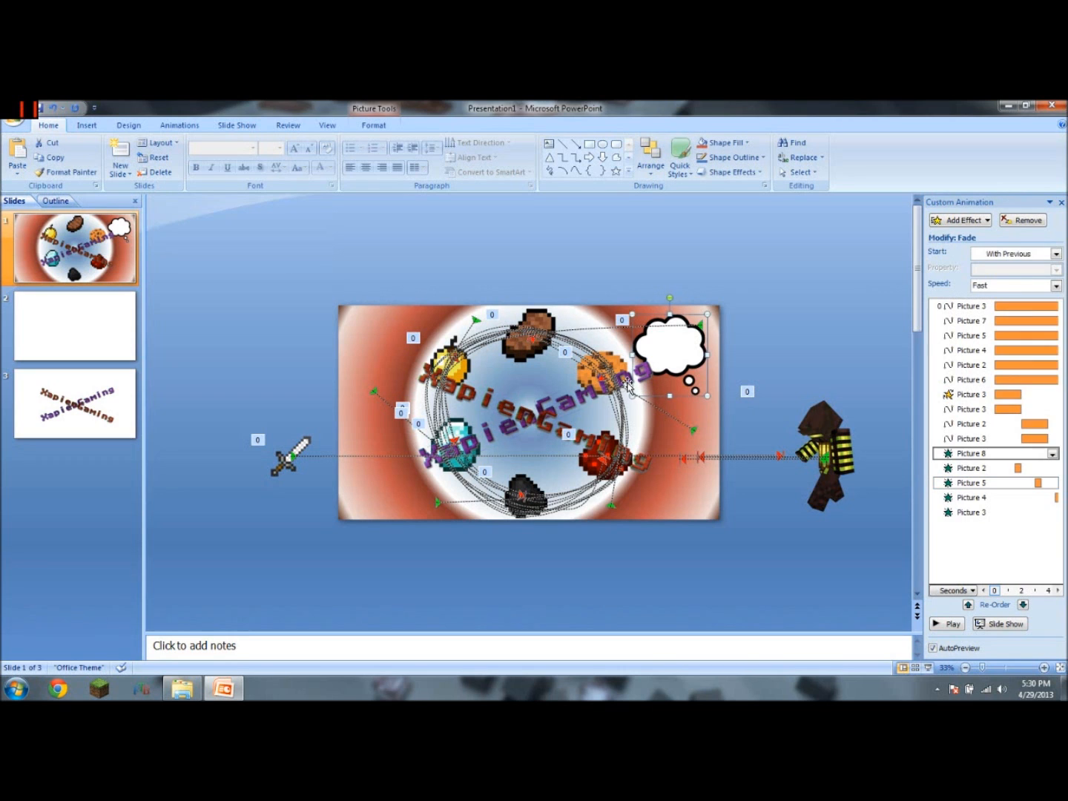
left_click(566, 401)
left_click_drag(560, 406, 552, 388)
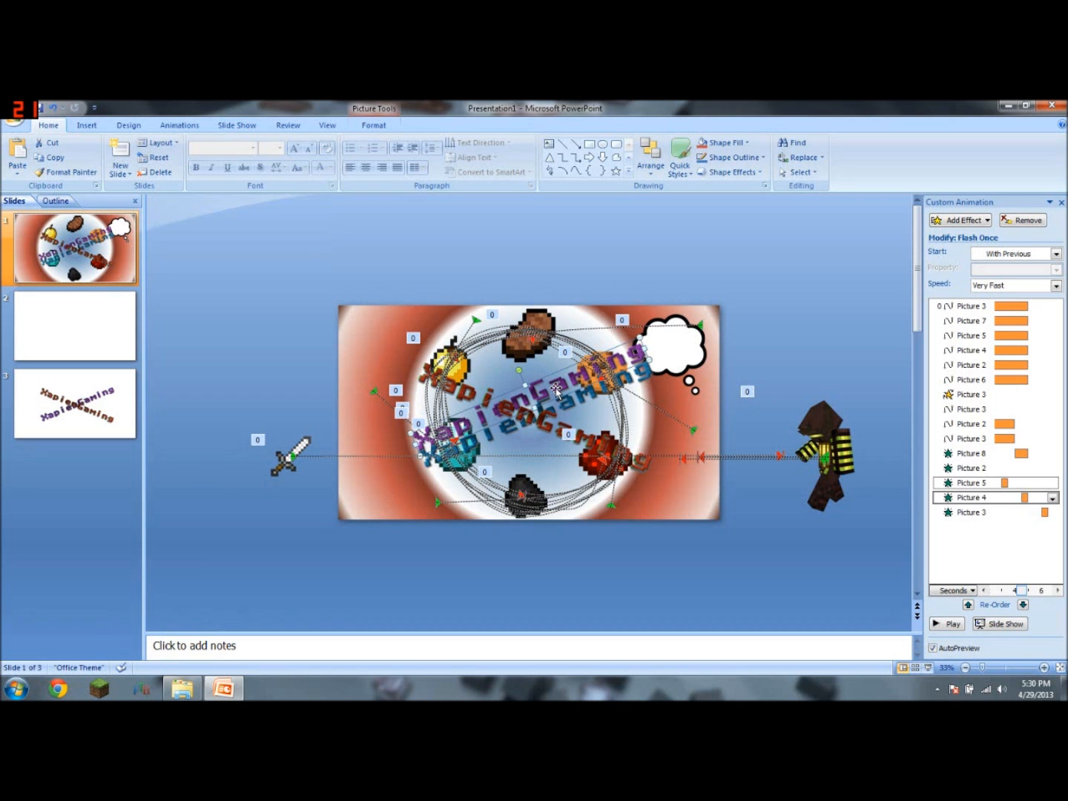
key("ctrl+z")
Shift the red logo aside to bring the green logo to the front, and realign the two
left_click(490, 401)
left_click_drag(490, 402, 502, 392)
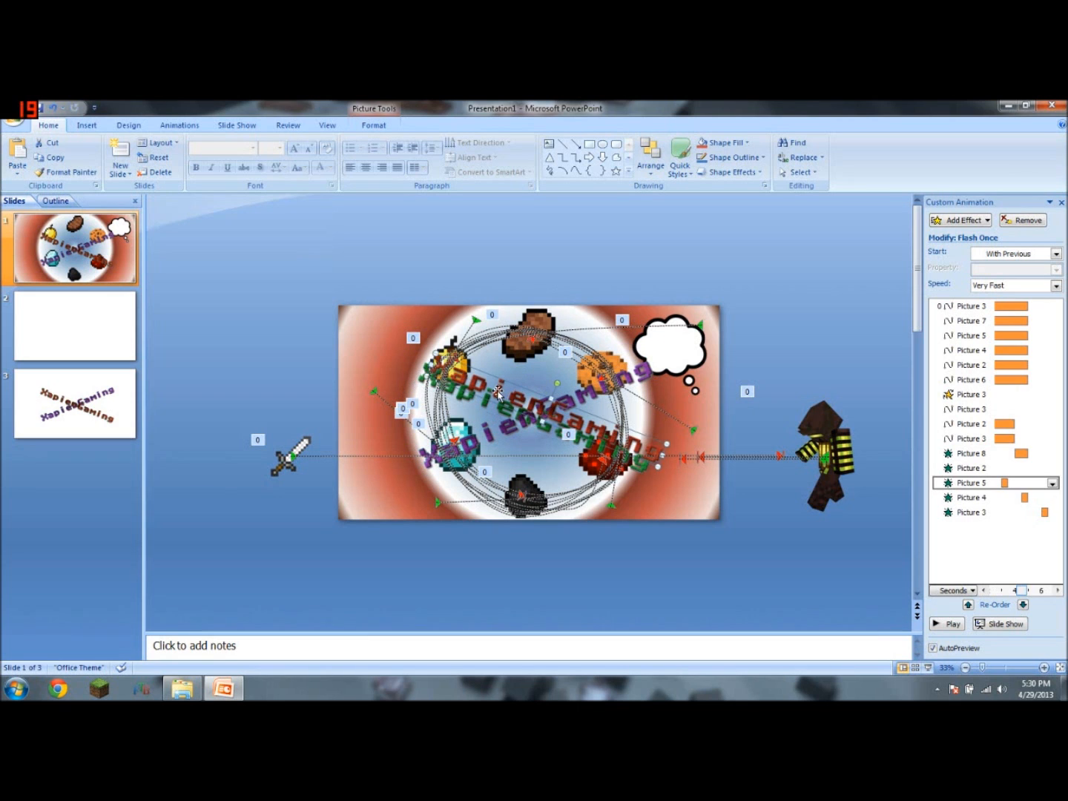
left_click(484, 403)
right_click(485, 403)
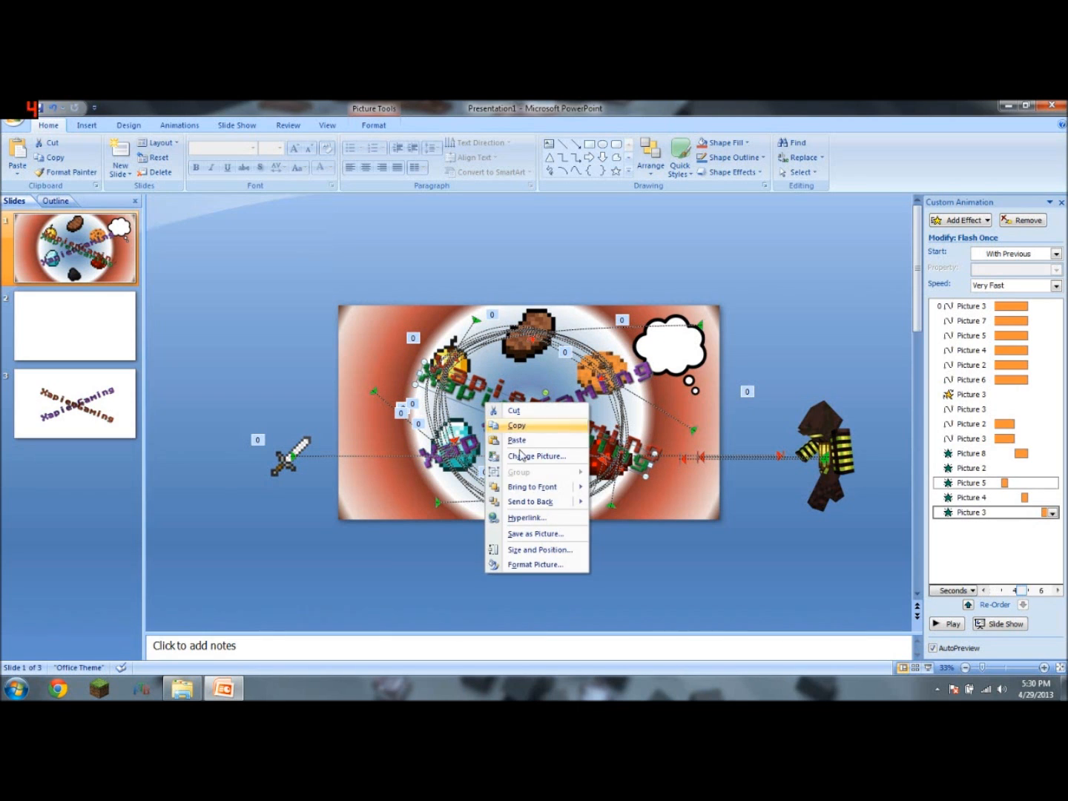
left_click(546, 489)
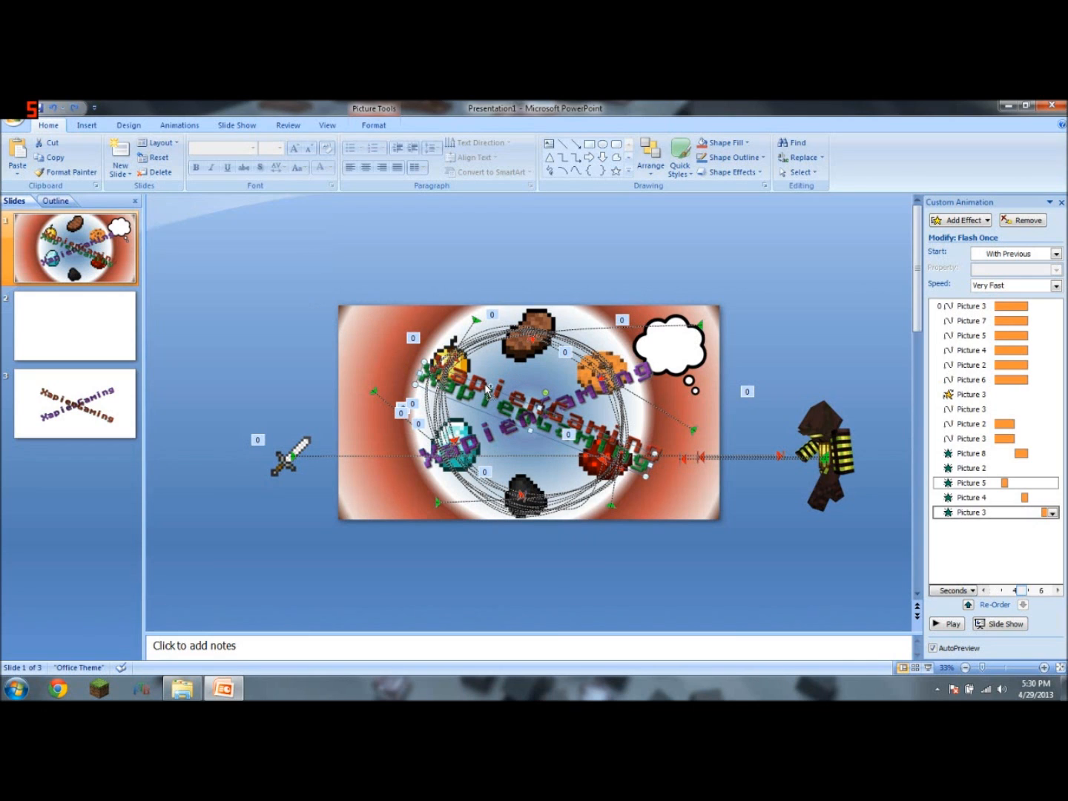
right_click(494, 407)
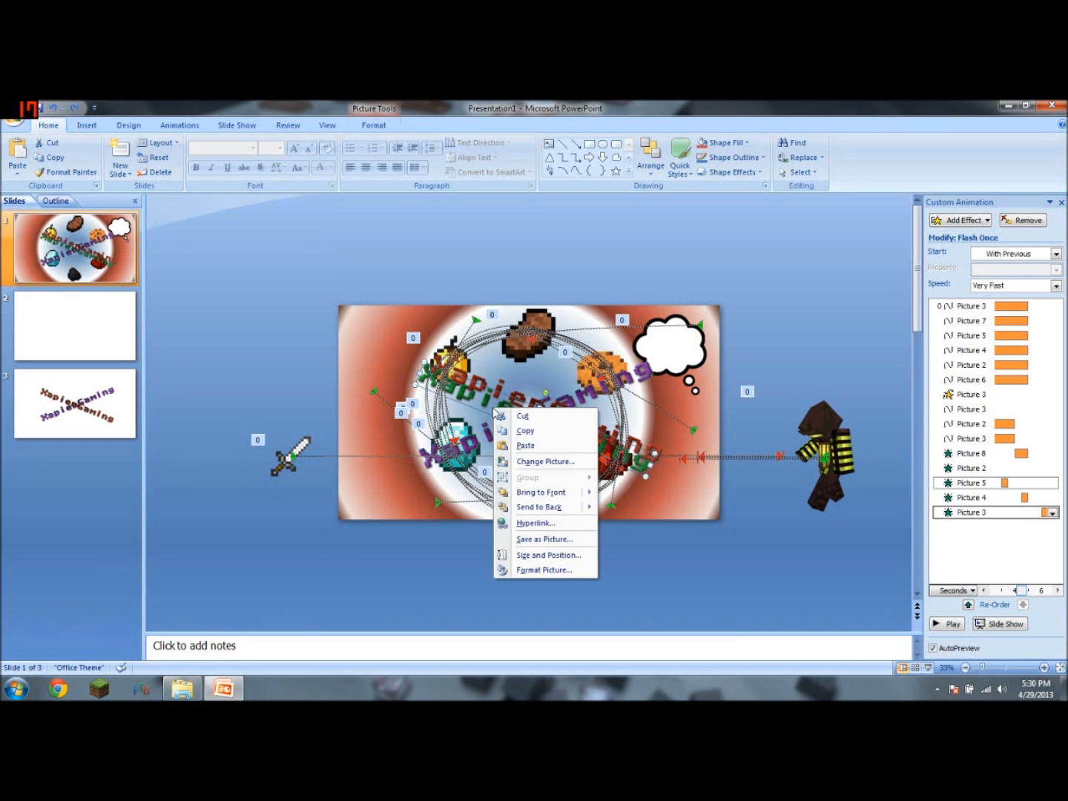
left_click(539, 496)
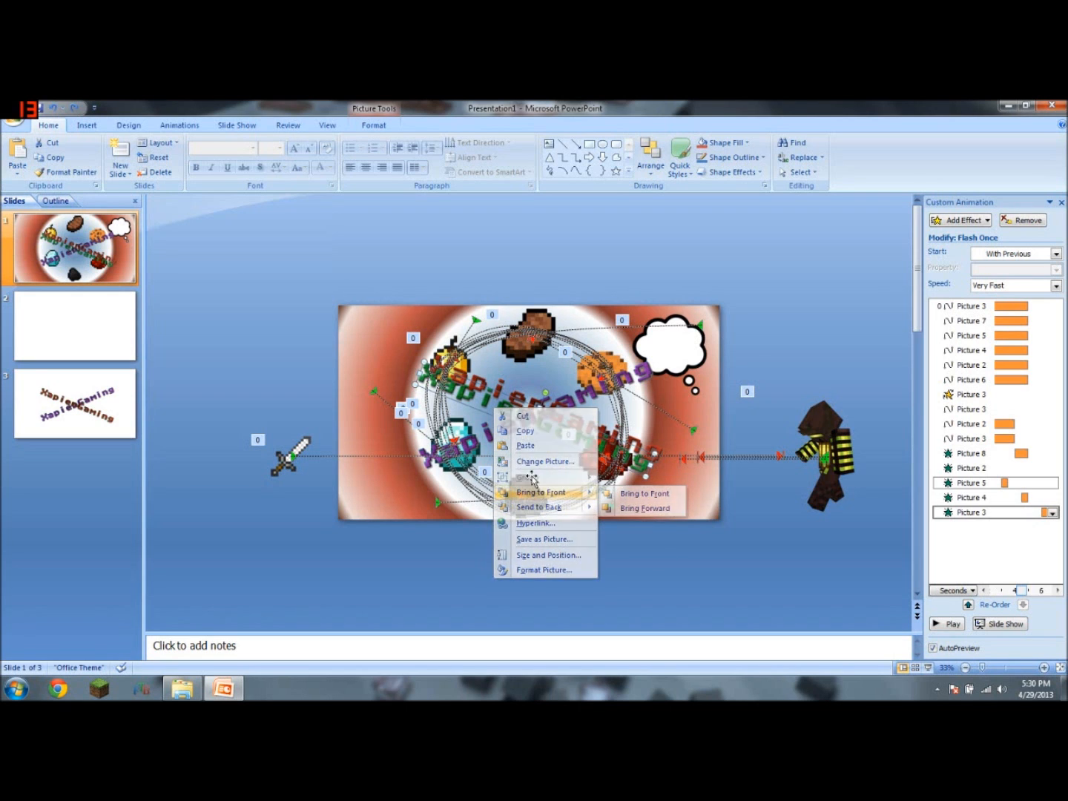
left_click_drag(519, 397, 507, 406)
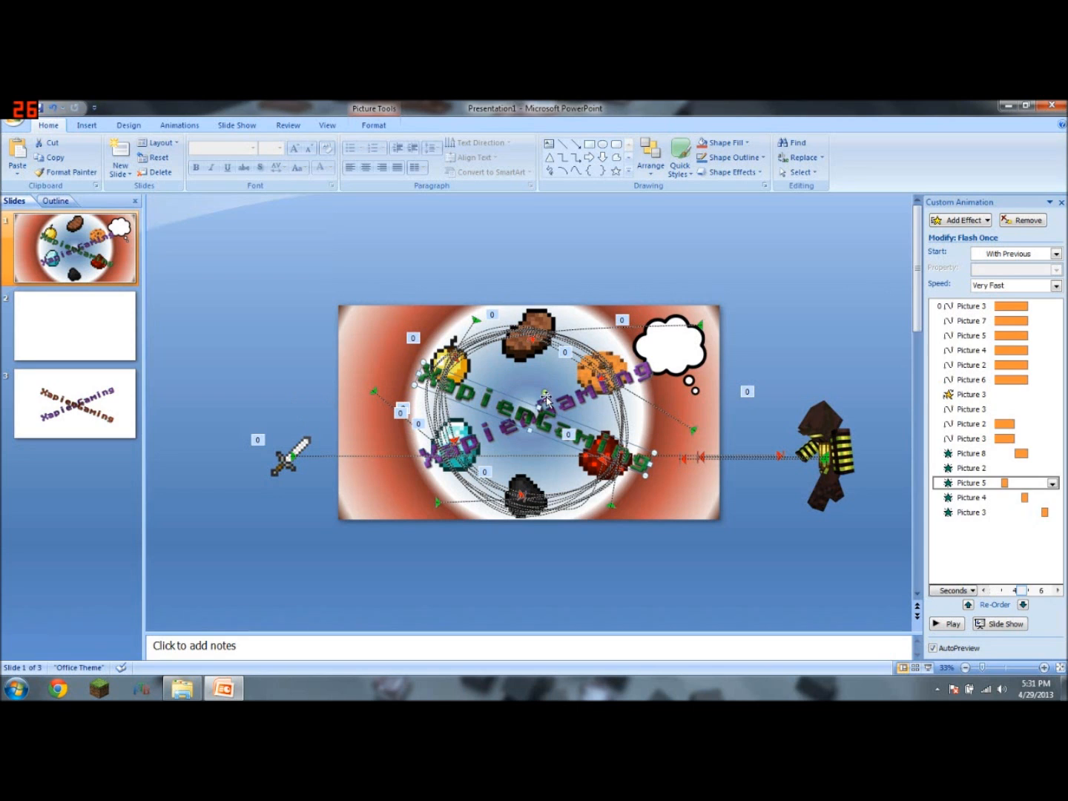
Give the green logo an Appear entrance starting With Previous, timed to follow its flash, and preview slide 1's animations
left_click(495, 406)
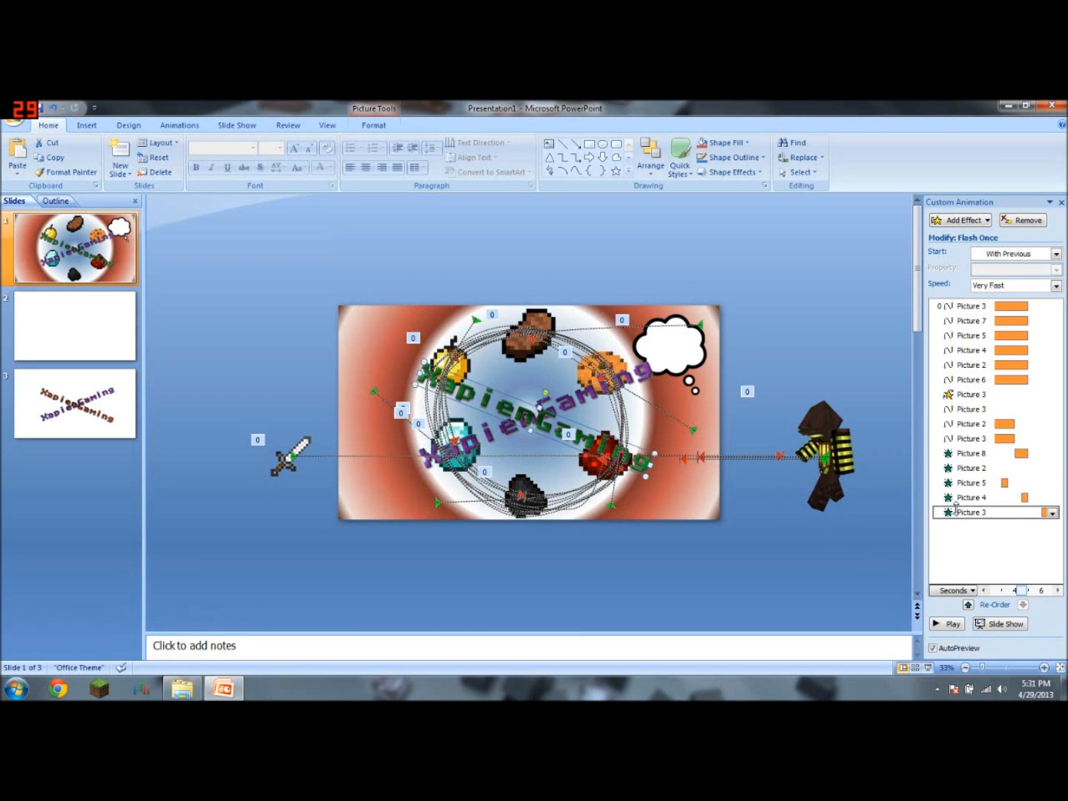
left_click(965, 220)
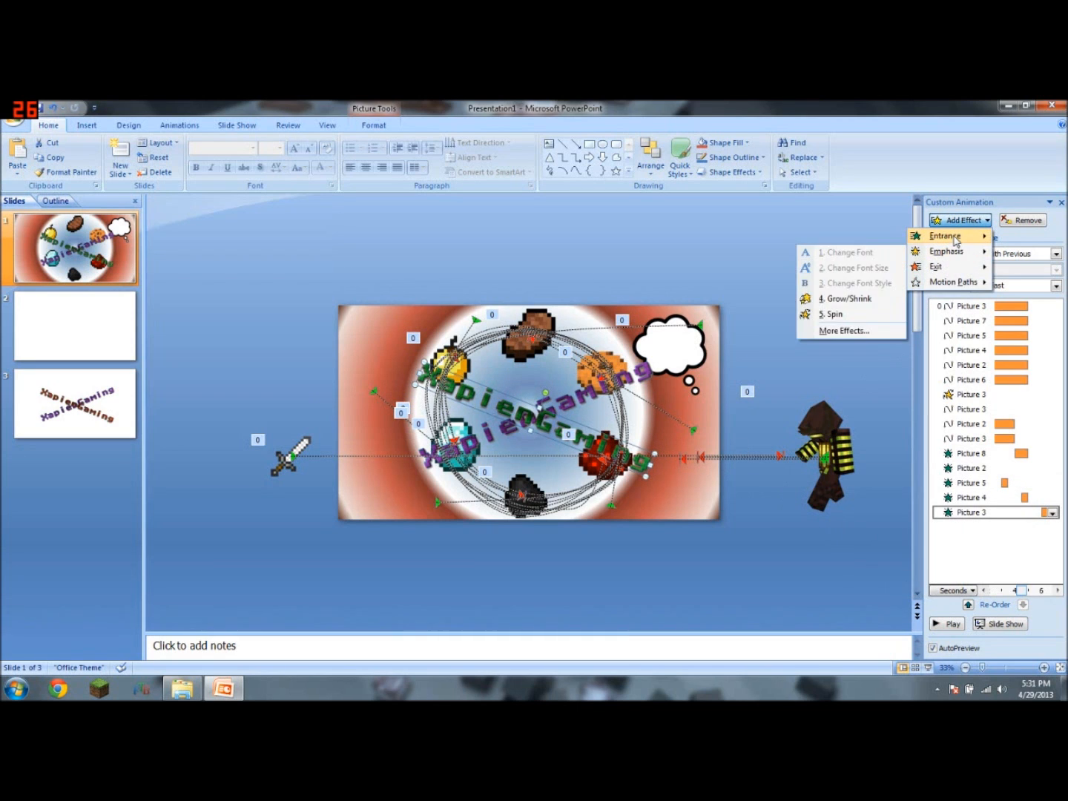
mouse_move(956, 237)
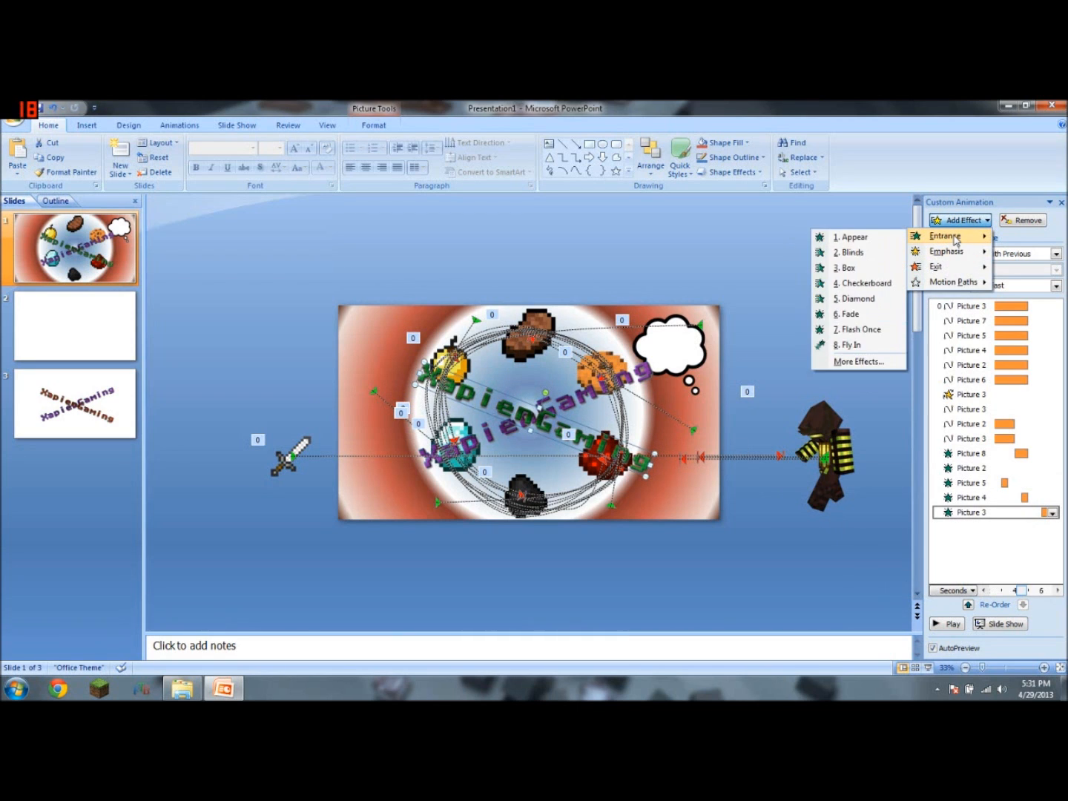
left_click(881, 238)
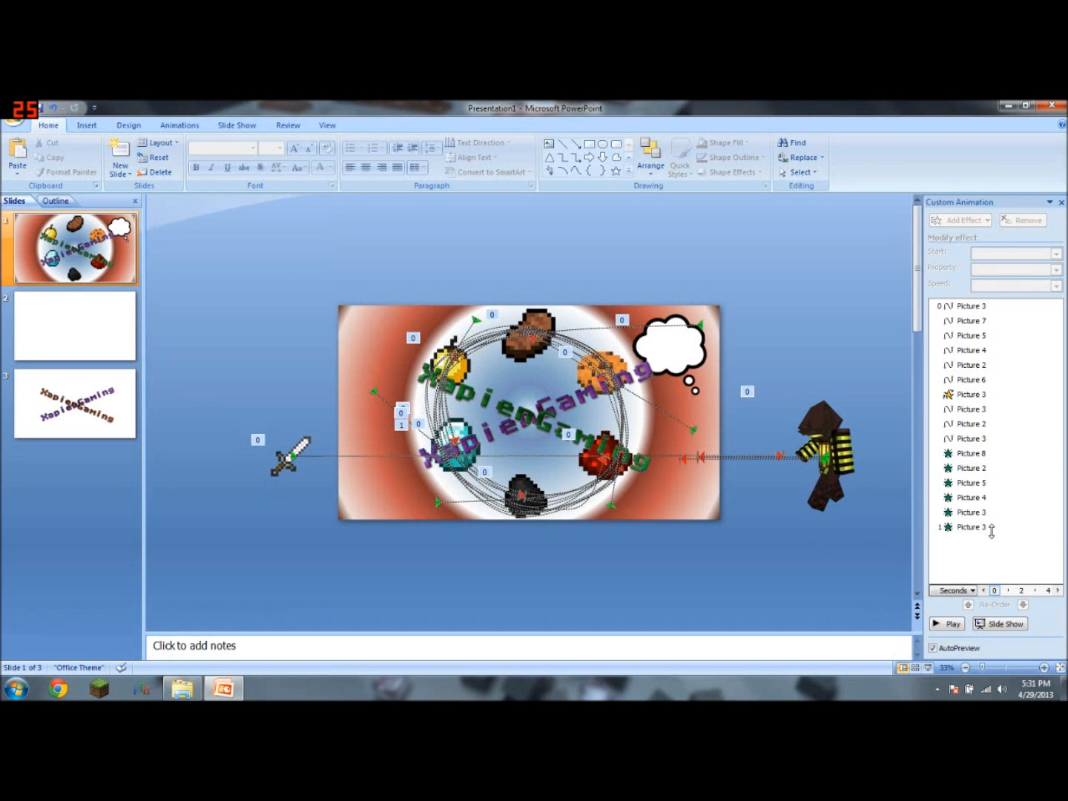
left_click(972, 526)
left_click(1010, 253)
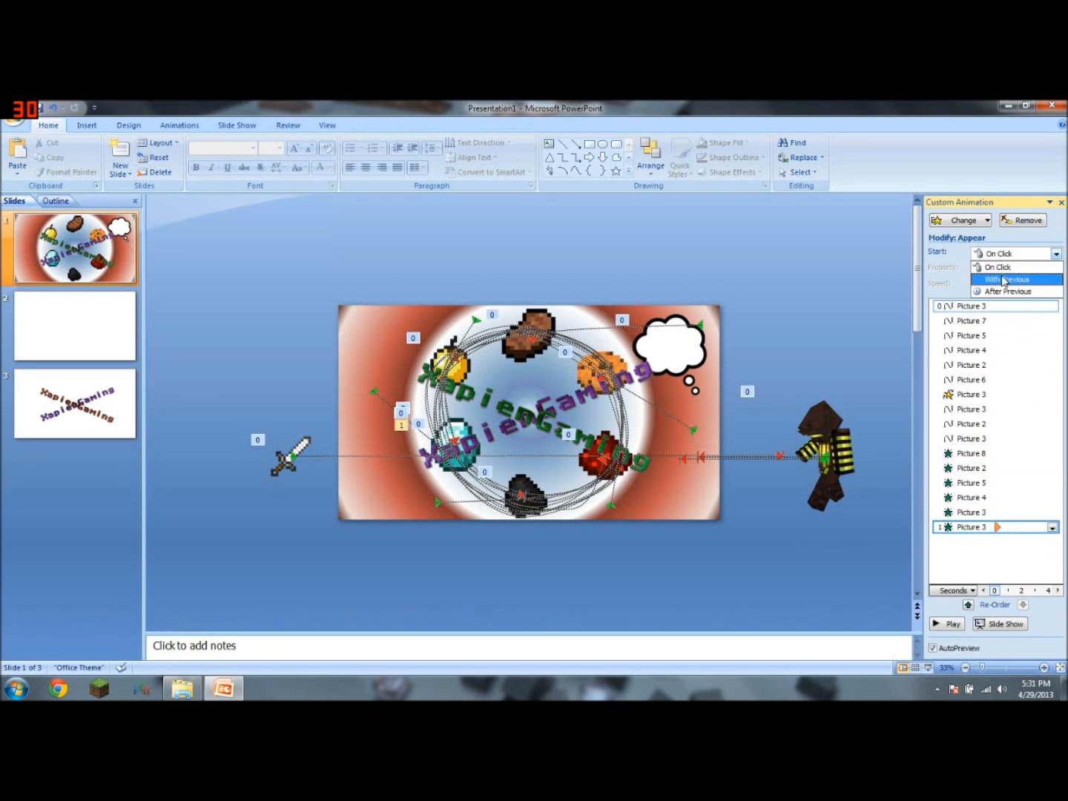
left_click(1005, 280)
left_click_drag(1024, 527, 1028, 527)
left_click(1020, 513)
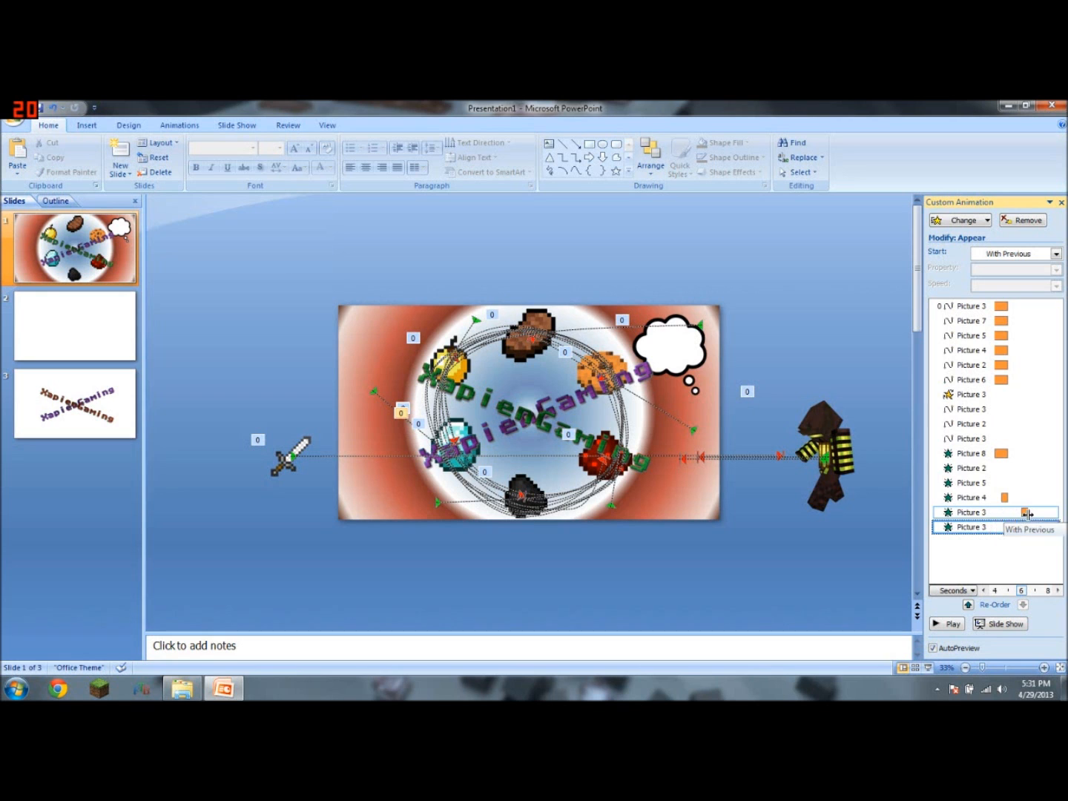
left_click(949, 624)
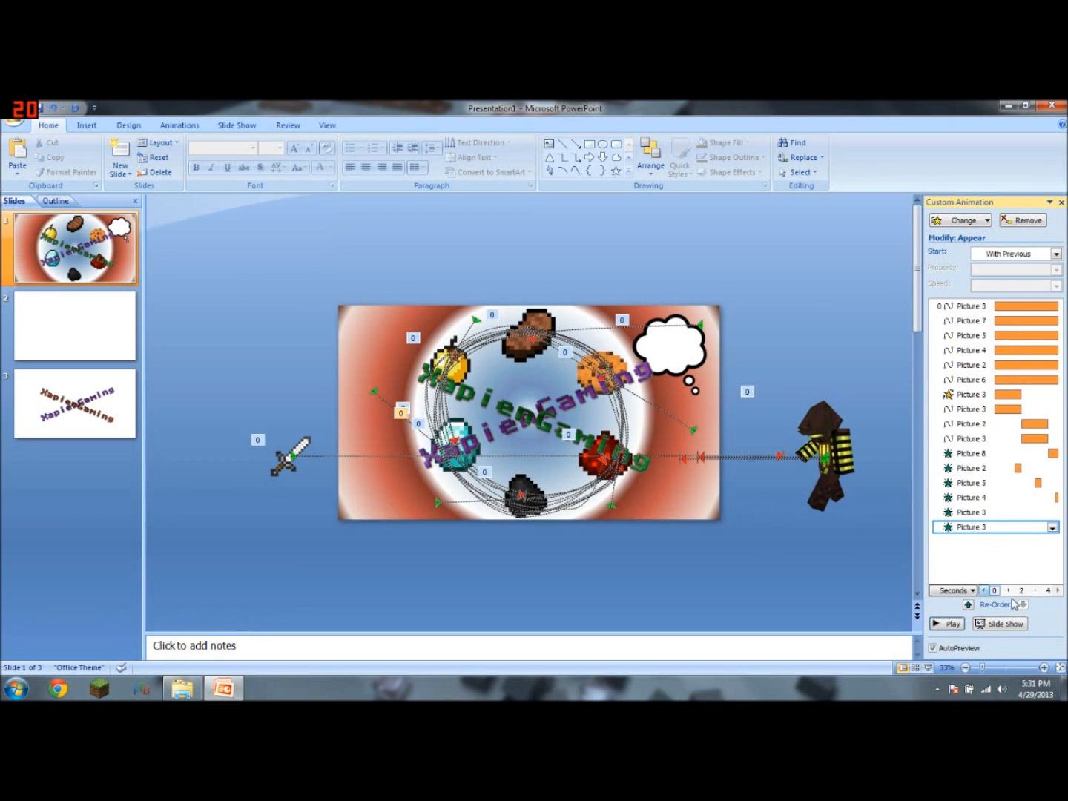
Extend the redstone picture's circling motion path to 12.5 seconds on the timeline
left_click(1058, 591)
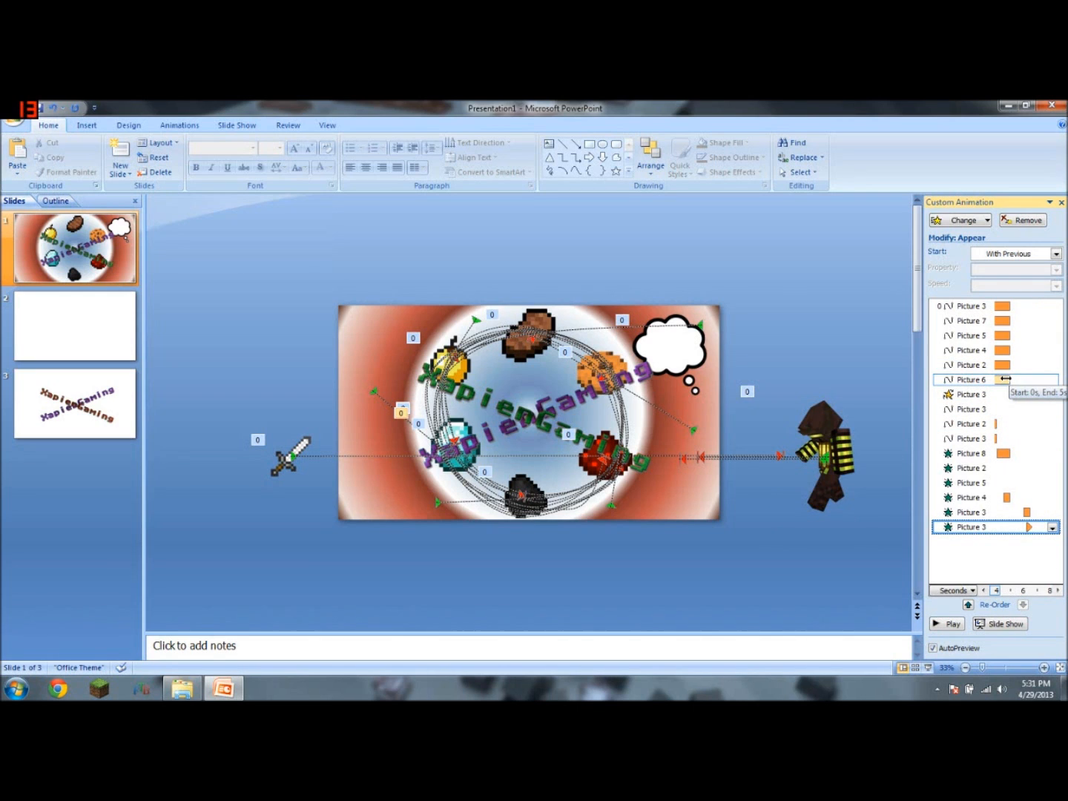
mouse_move(1010, 379)
left_mouse_down()
mouse_move(1046, 380)
mouse_move(1029, 381)
left_mouse_up()
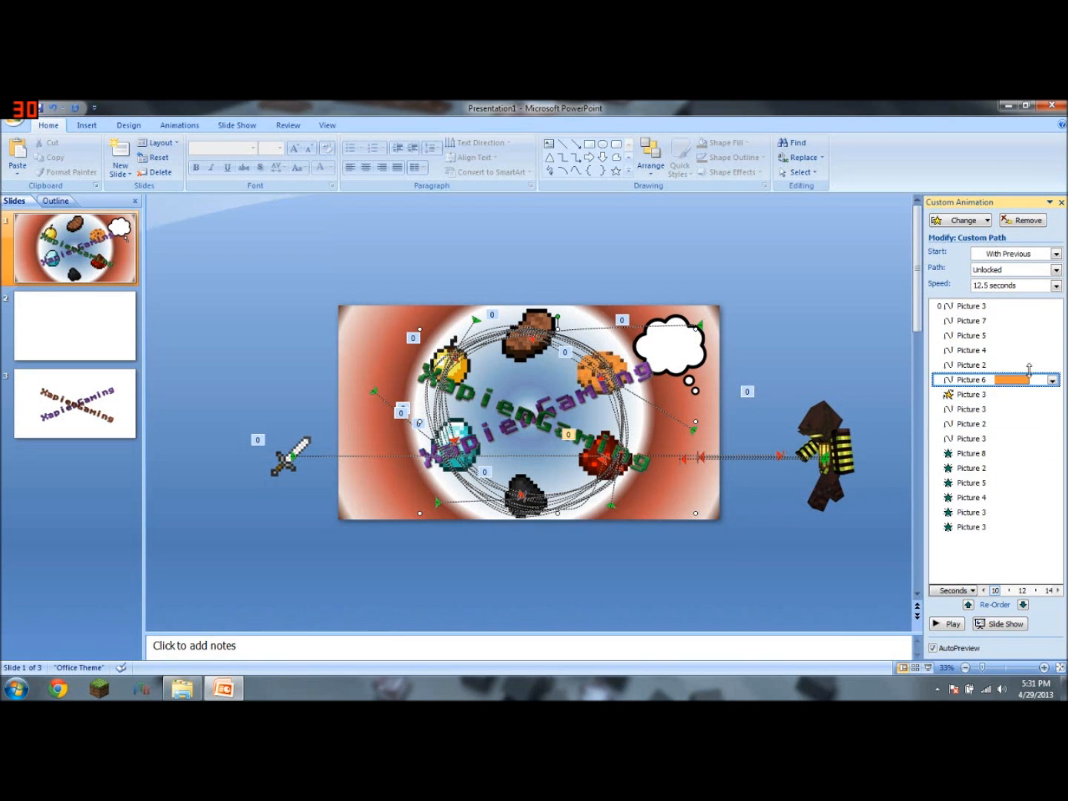
left_click(997, 365)
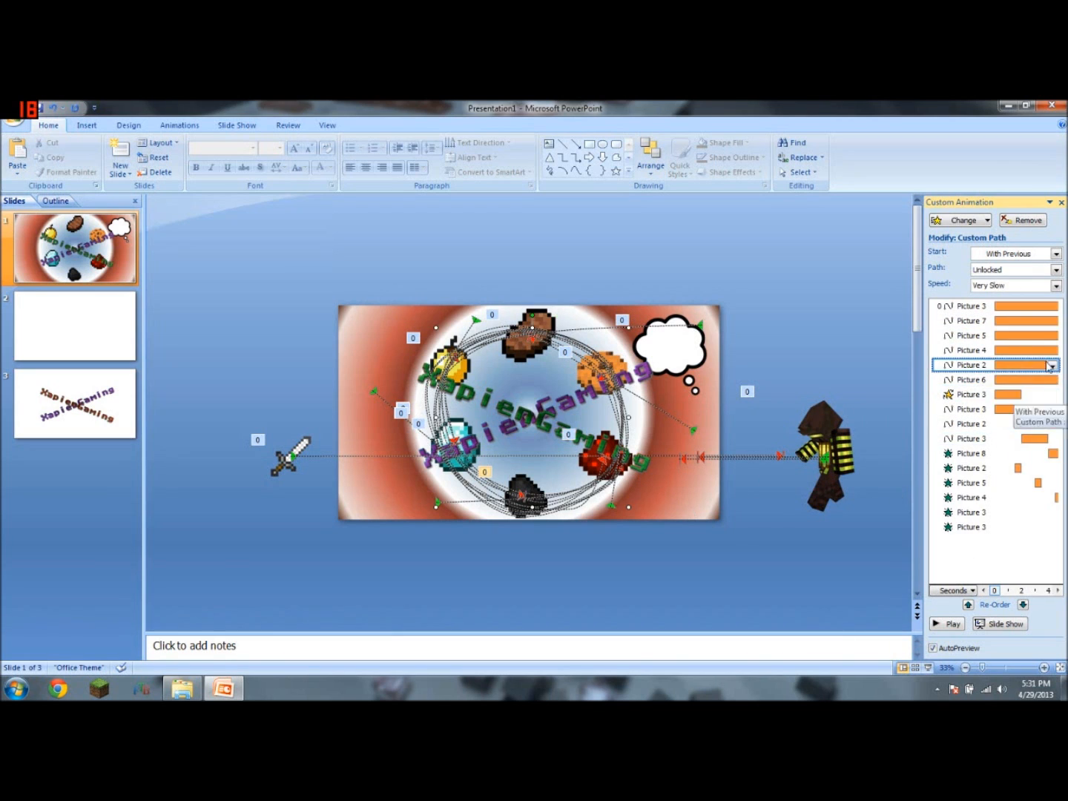
Lengthen the cookie picture's custom motion path so that it ends at 12.5 seconds
left_click(1046, 306)
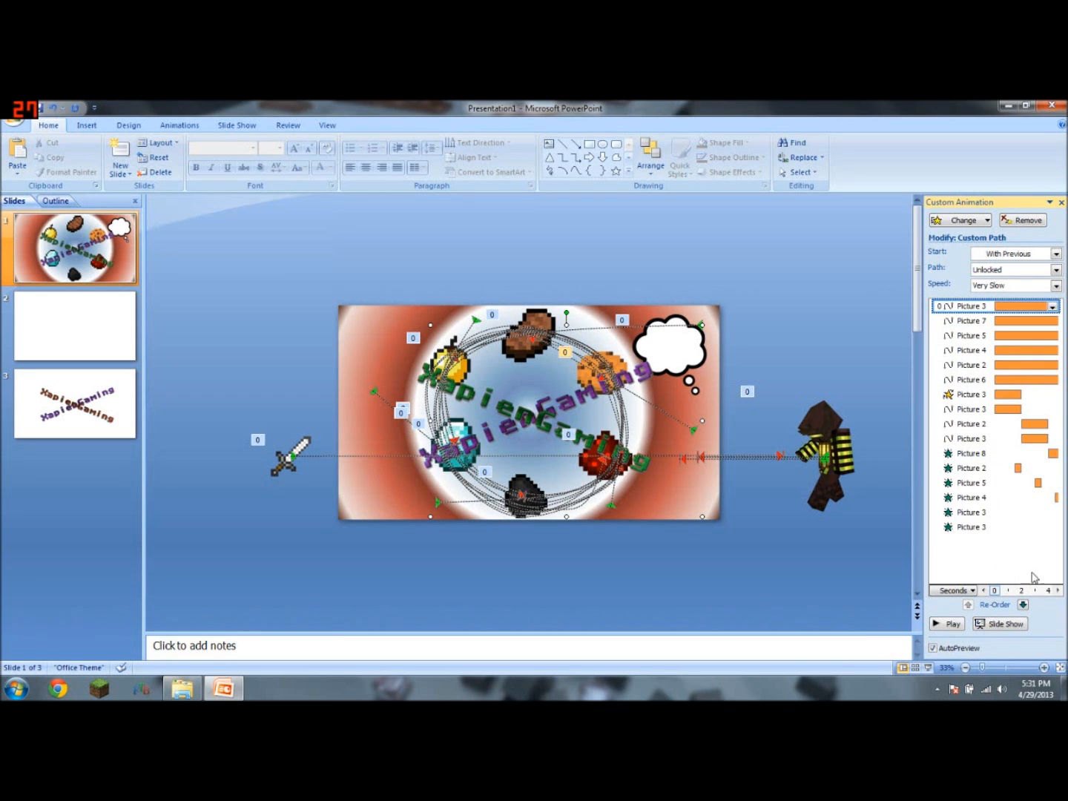
left_click(1057, 591)
left_click(1057, 591)
left_click(1057, 591)
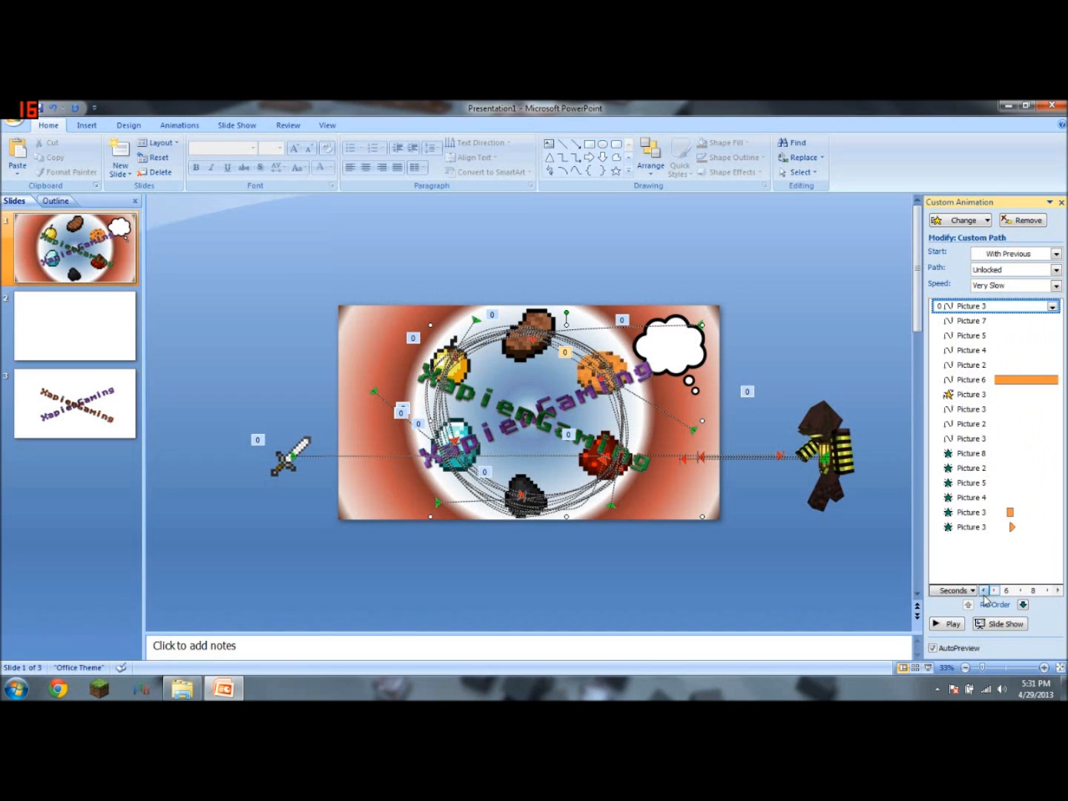
left_click(984, 591)
mouse_move(1010, 303)
left_mouse_down()
mouse_move(1052, 306)
mouse_move(1022, 306)
left_mouse_up()
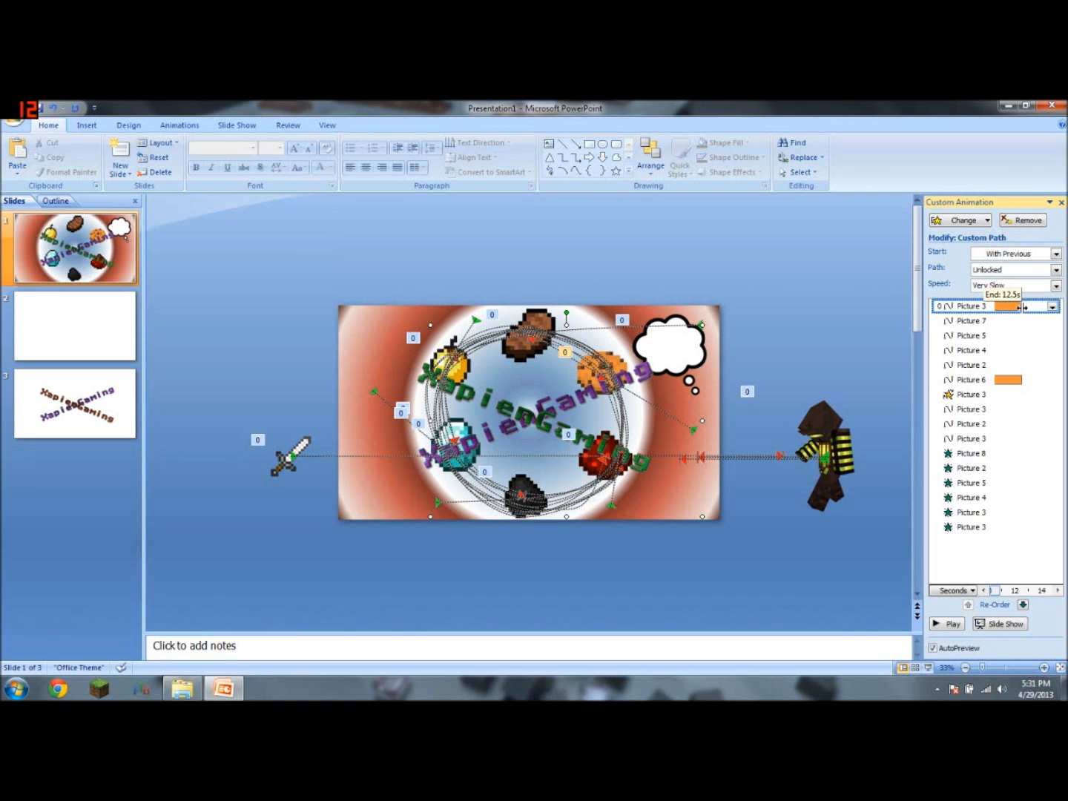
Stretch the steak picture's motion path duration to 12.5 seconds to match the cookie and redstone
left_click(985, 591)
left_click(985, 592)
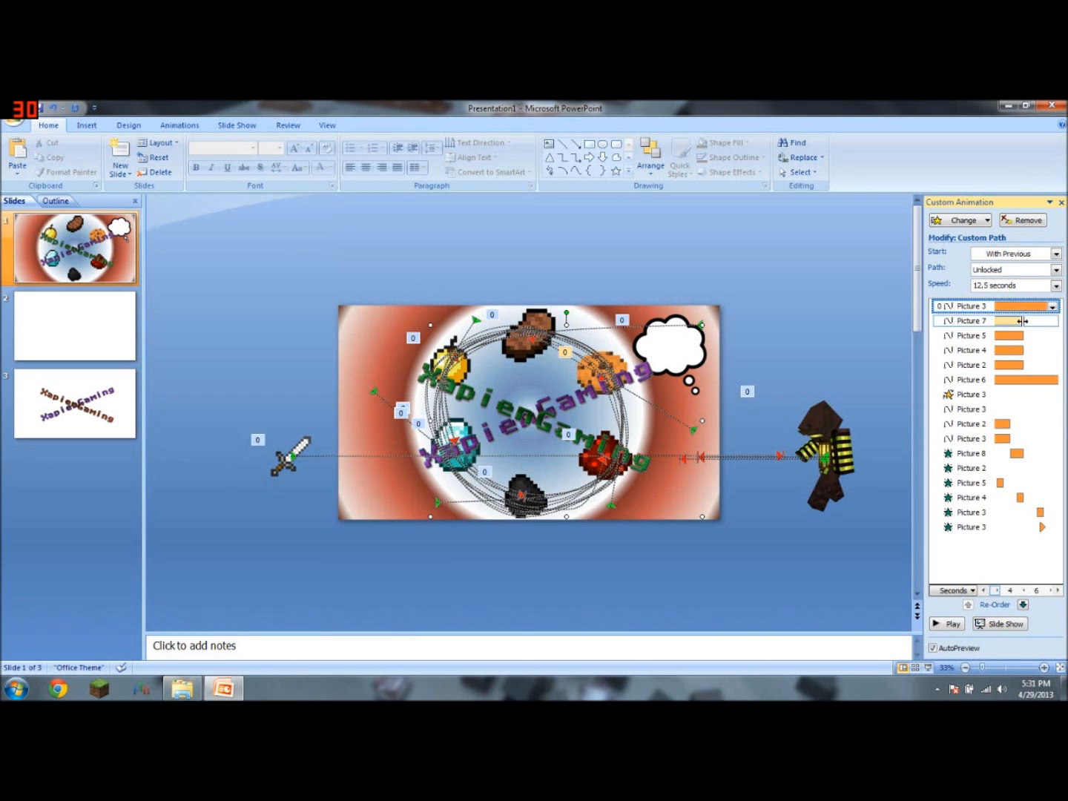
mouse_move(1024, 321)
left_mouse_down()
mouse_move(1056, 321)
mouse_move(1010, 321)
left_mouse_up()
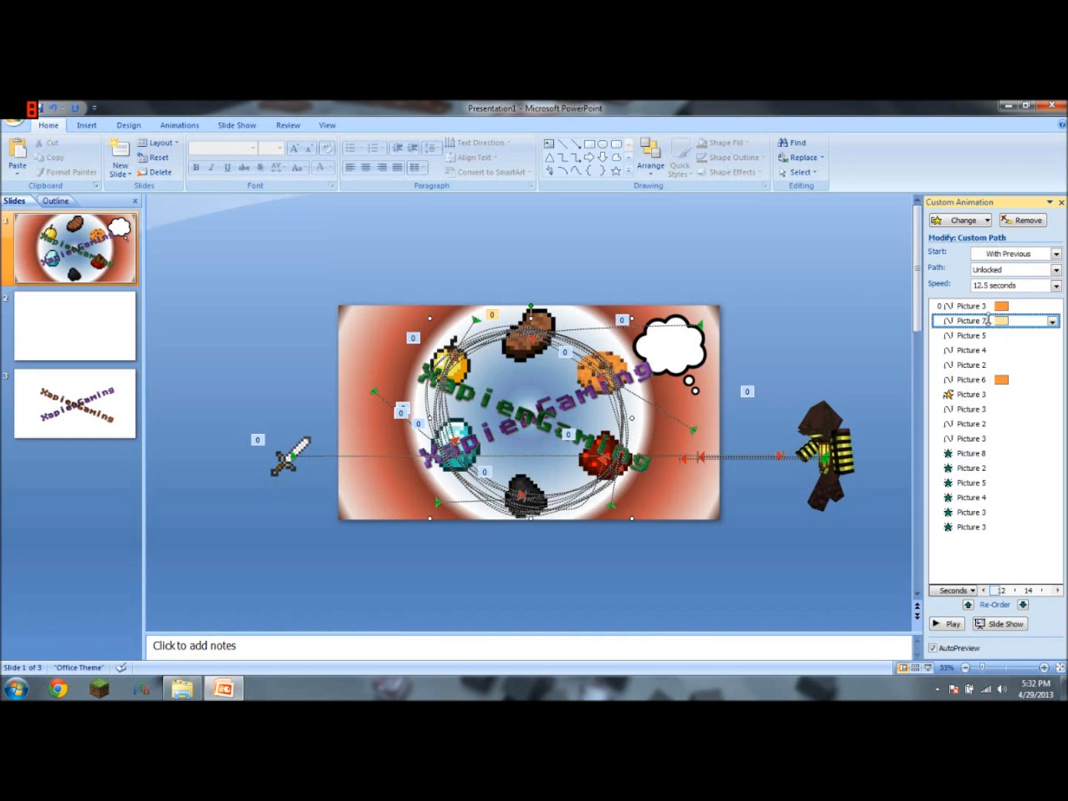
left_click(984, 590)
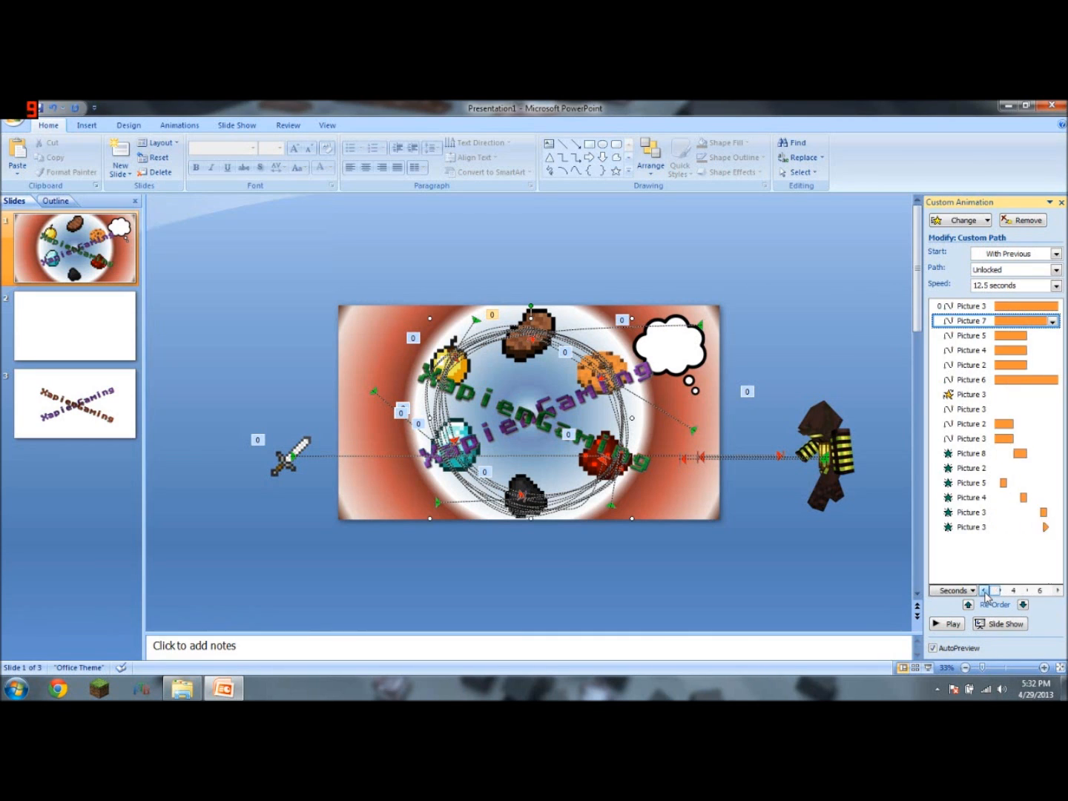
Extend the golden apple picture's circling motion path to 12.5 seconds on the timeline
mouse_move(1044, 335)
left_mouse_down()
mouse_move(1061, 335)
mouse_move(1032, 336)
left_mouse_up()
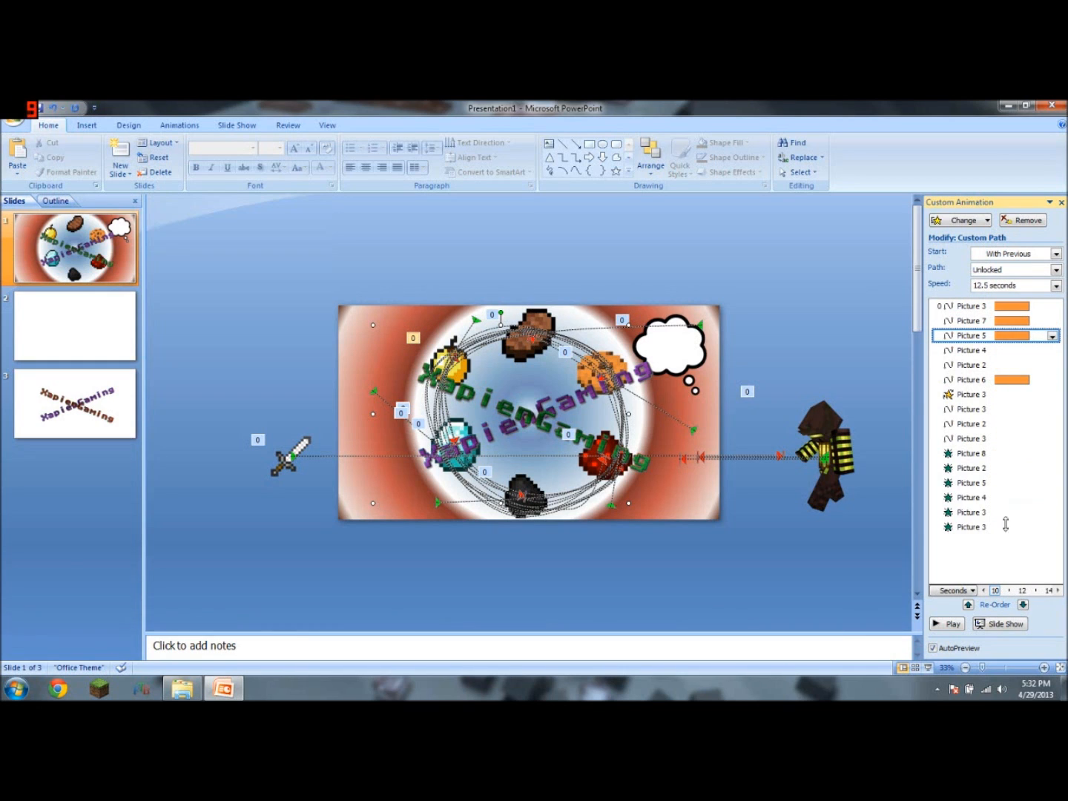
left_click(984, 591)
left_click(983, 592)
left_click(984, 591)
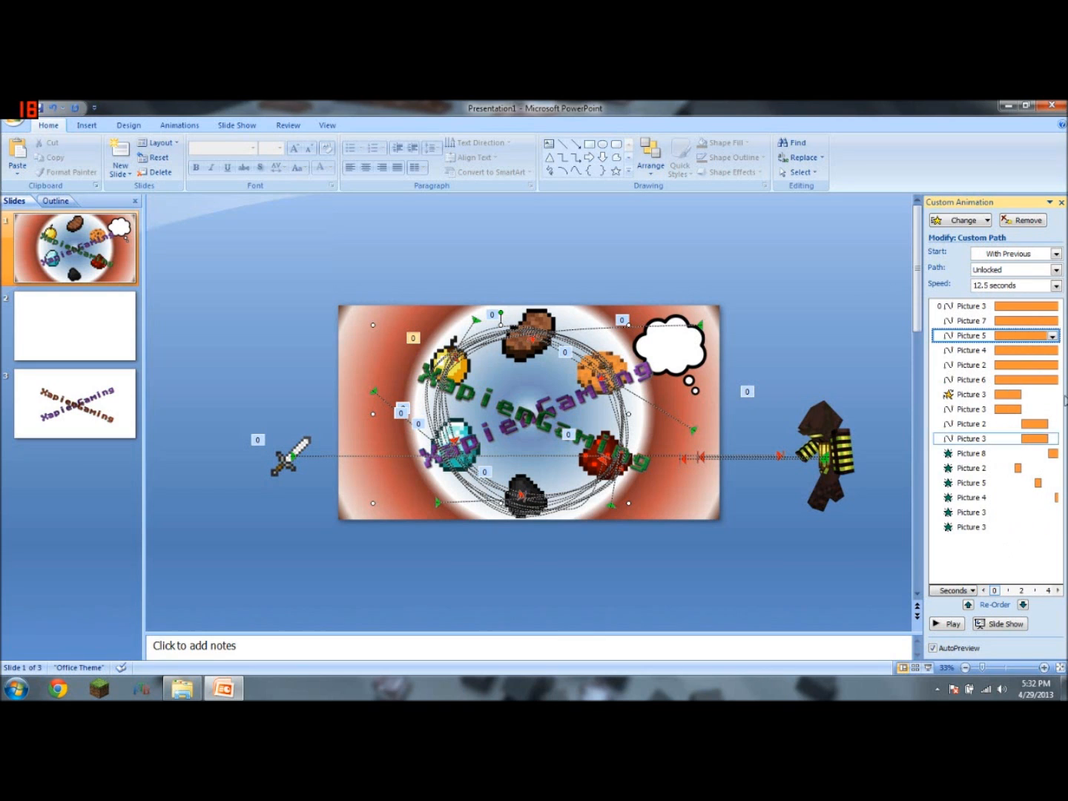
Lengthen the diamond picture's custom motion path so that it ends at 12.5 seconds
left_click(1058, 591)
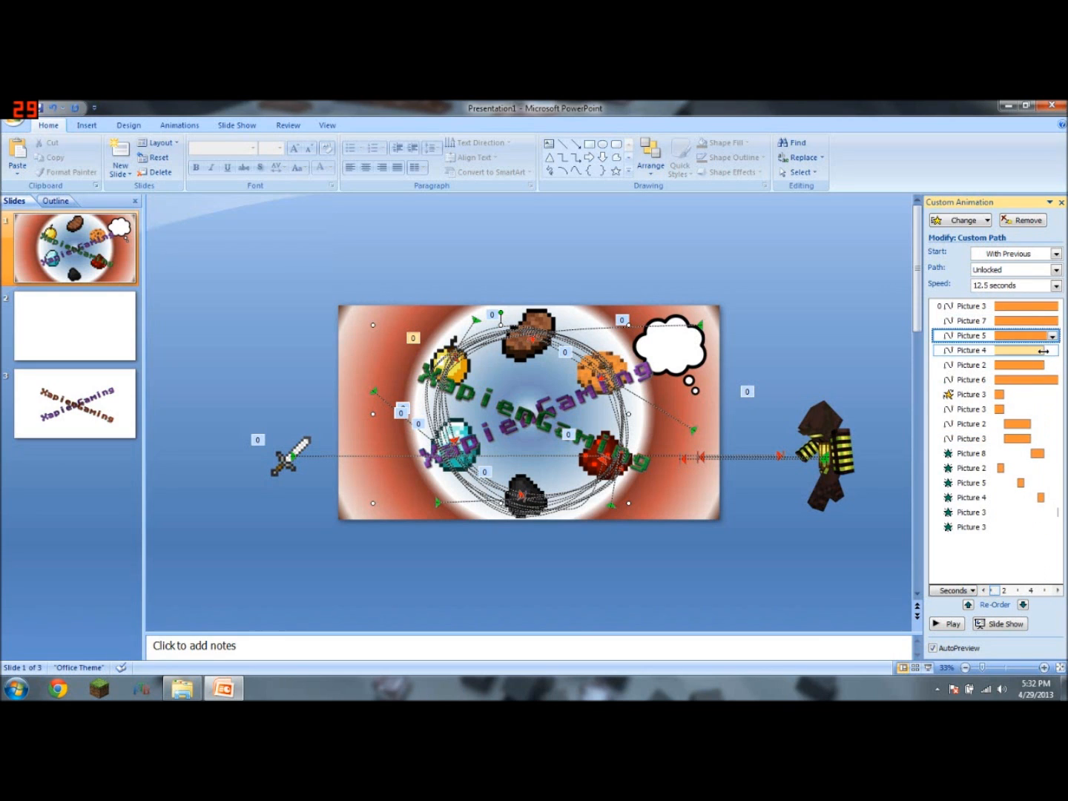
mouse_move(1044, 350)
mouse_move(1043, 350)
left_mouse_down()
mouse_move(1062, 350)
mouse_move(1028, 350)
left_mouse_up()
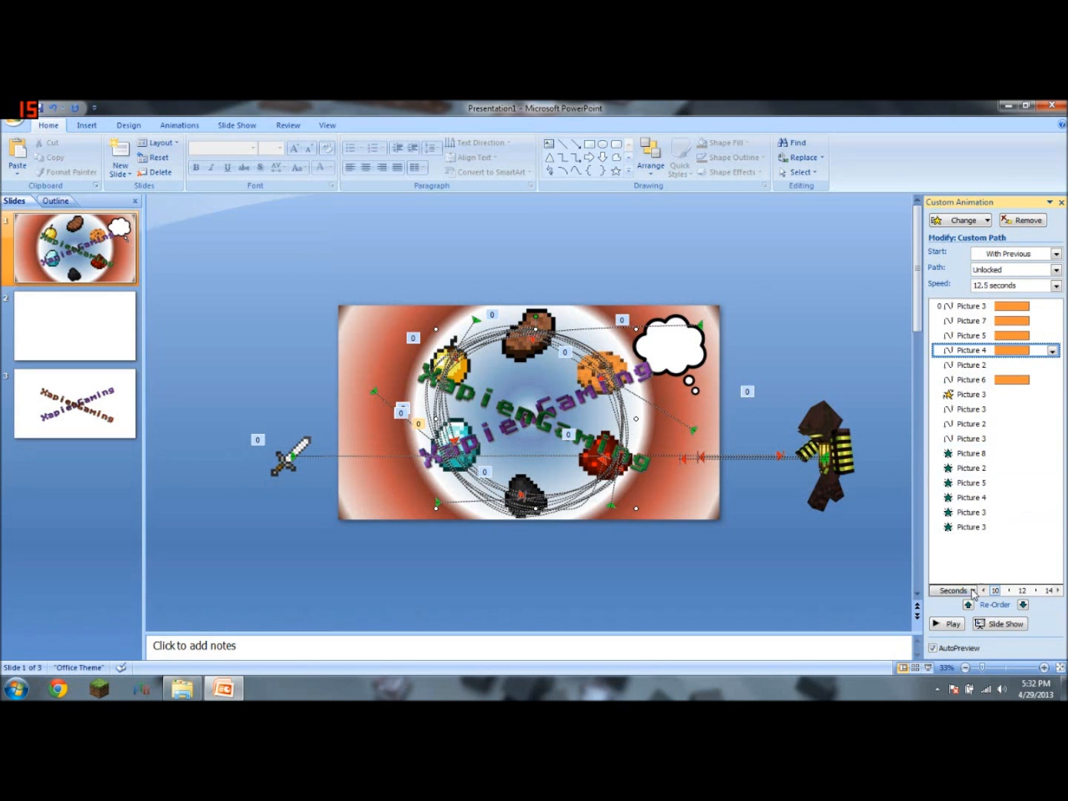
left_click(985, 590)
left_click(985, 591)
left_click(984, 590)
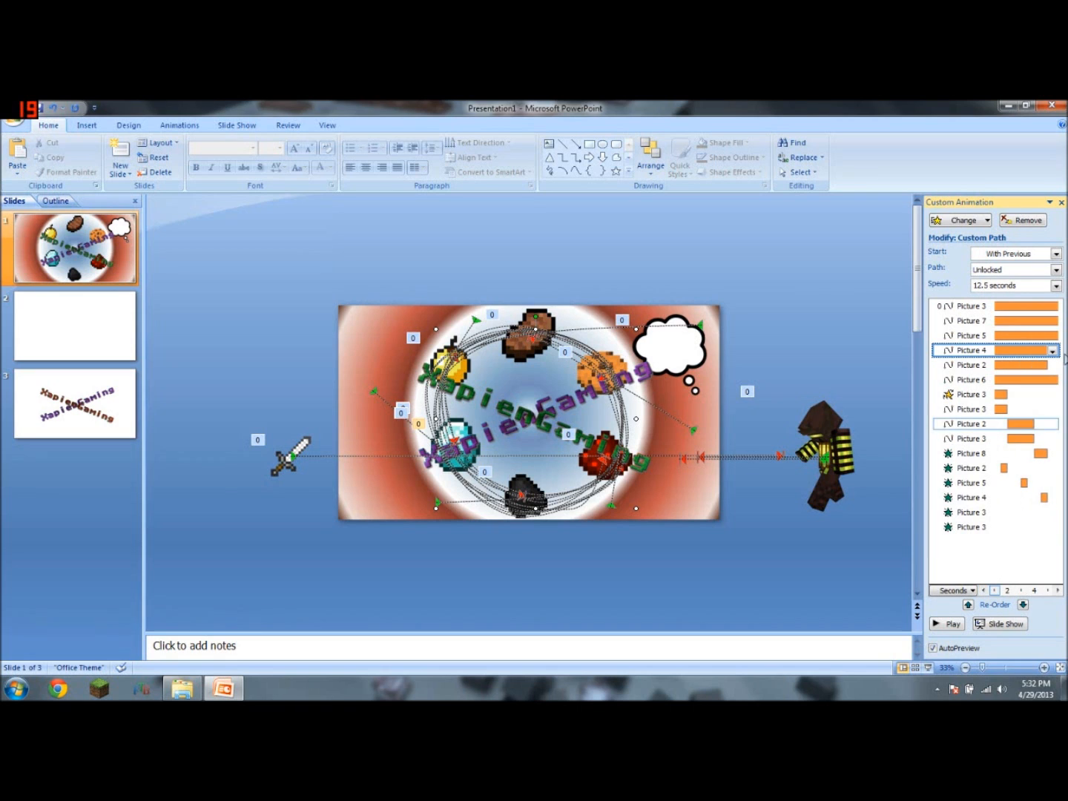
Stretch the coal picture's motion path to end at 12.5 seconds and preview all of slide 1's animations
mouse_move(1046, 363)
left_mouse_down()
mouse_move(1061, 363)
mouse_move(1028, 365)
left_mouse_up()
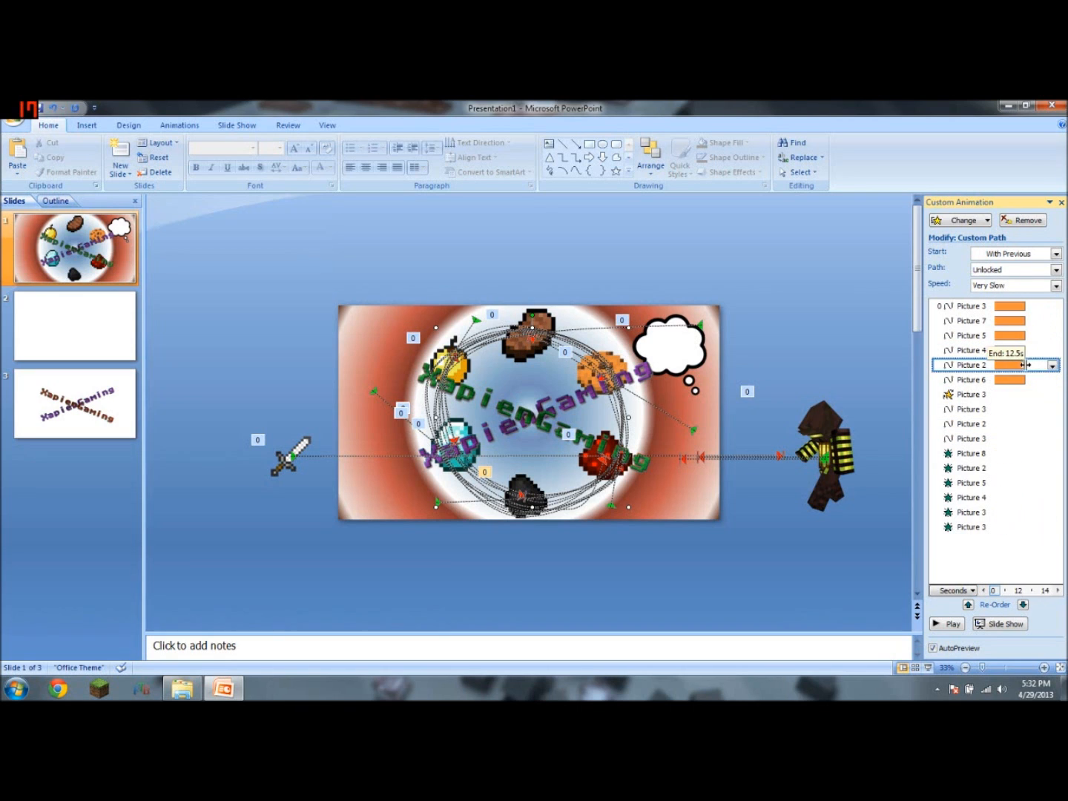
left_click_drag(1024, 365, 1024, 365)
left_click(950, 626)
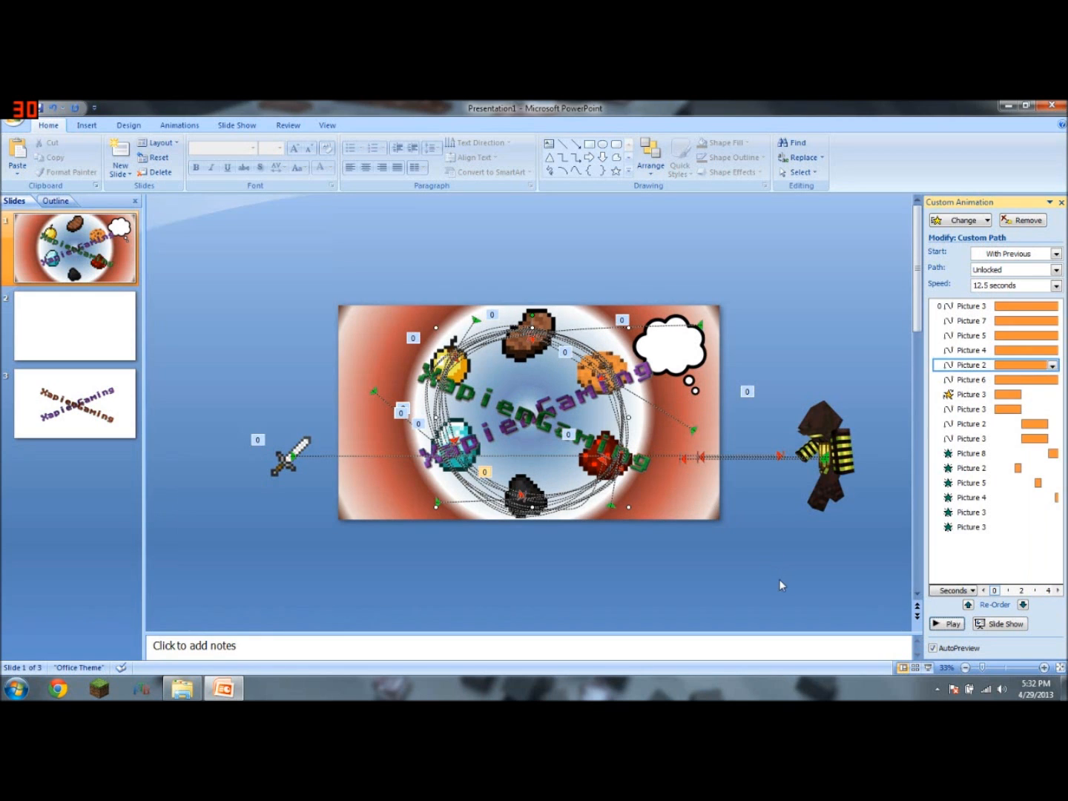
left_click(775, 581)
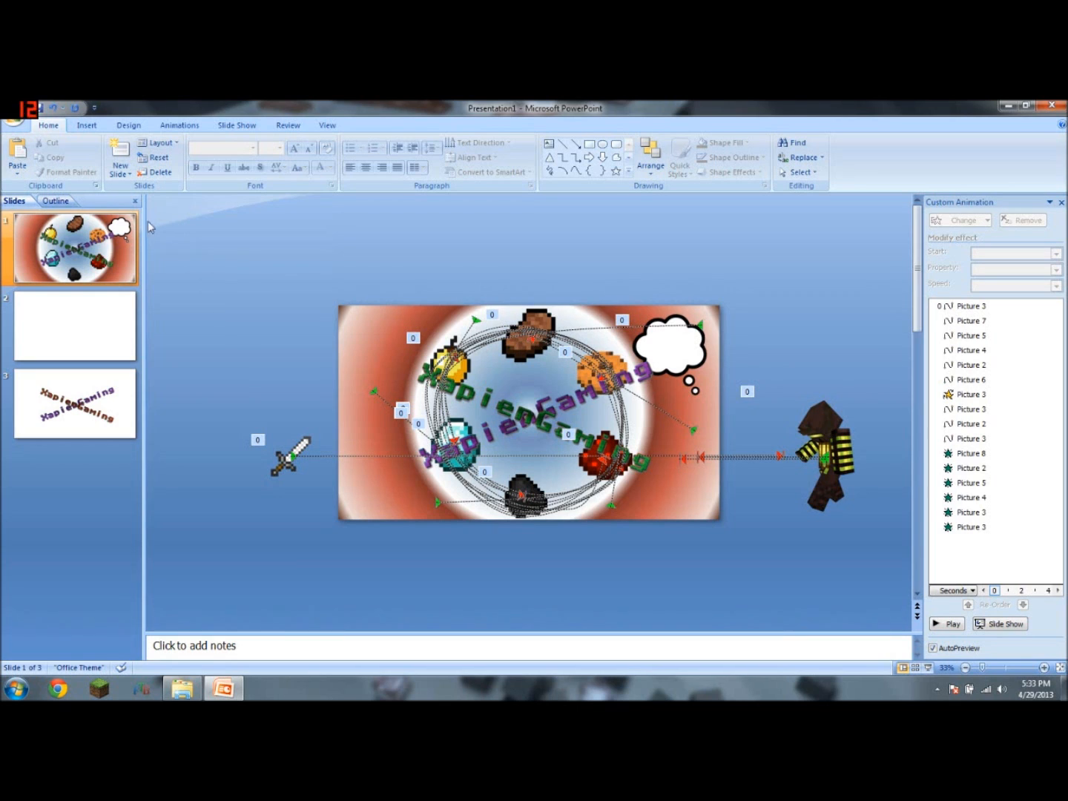
left_click(15, 123)
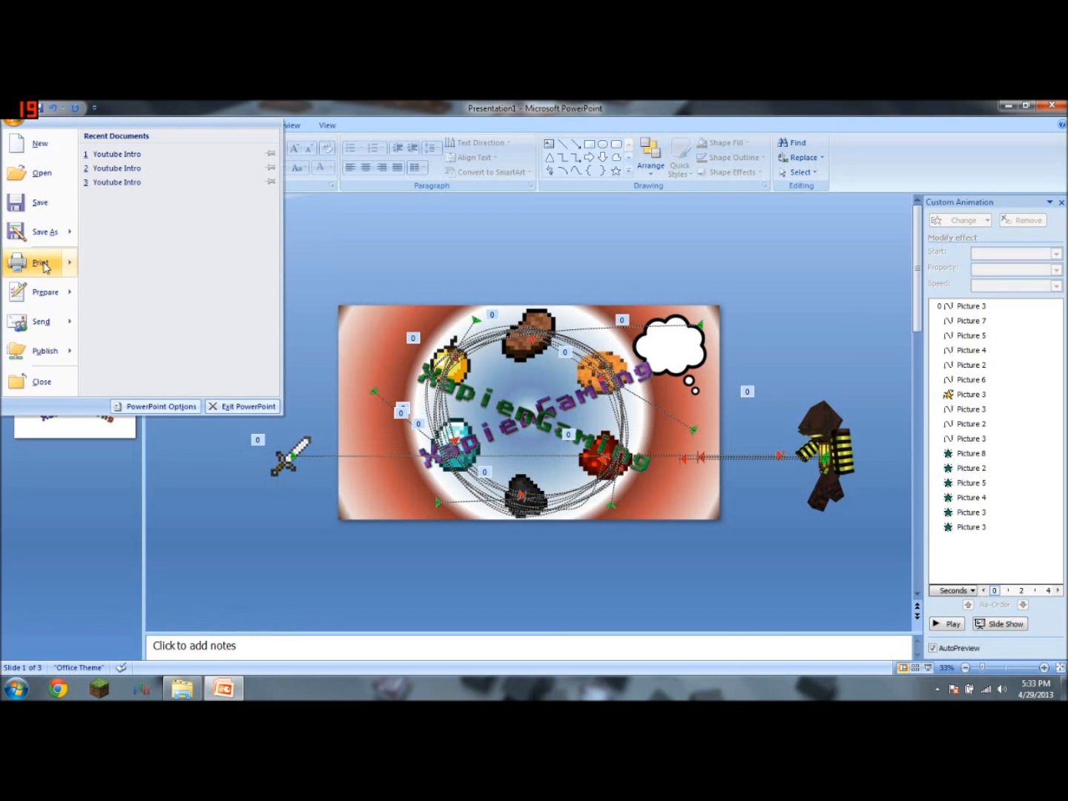
mouse_move(43, 324)
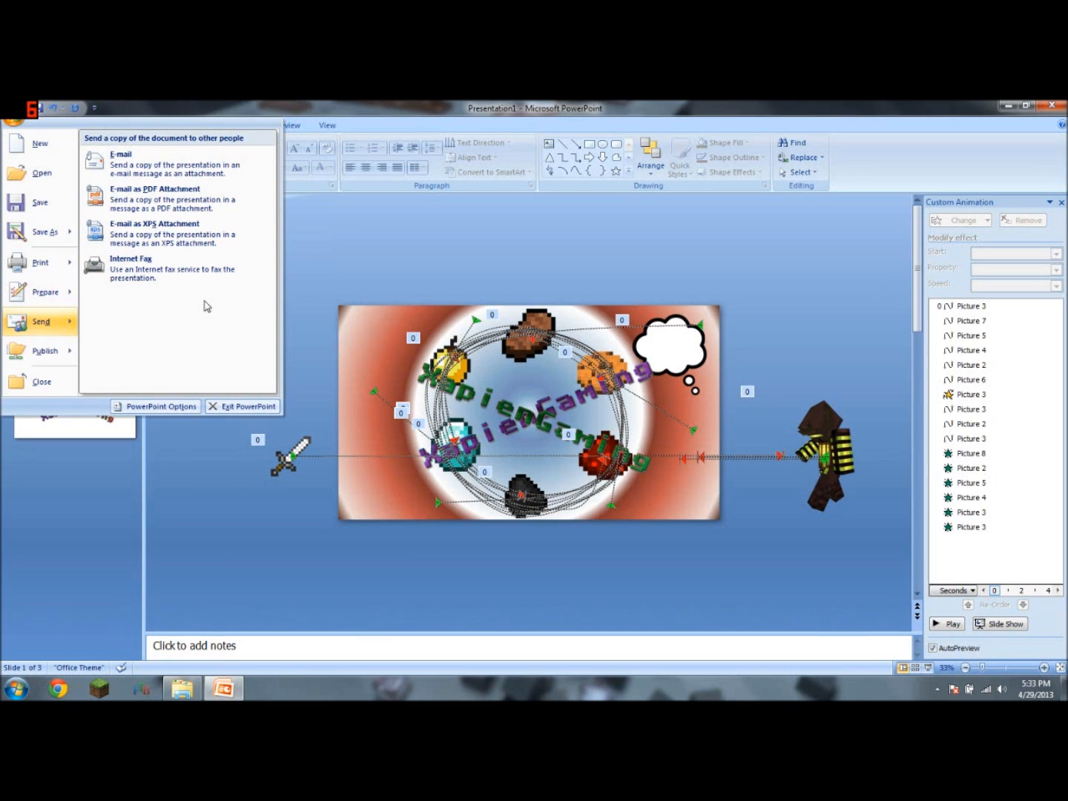
left_click(375, 252)
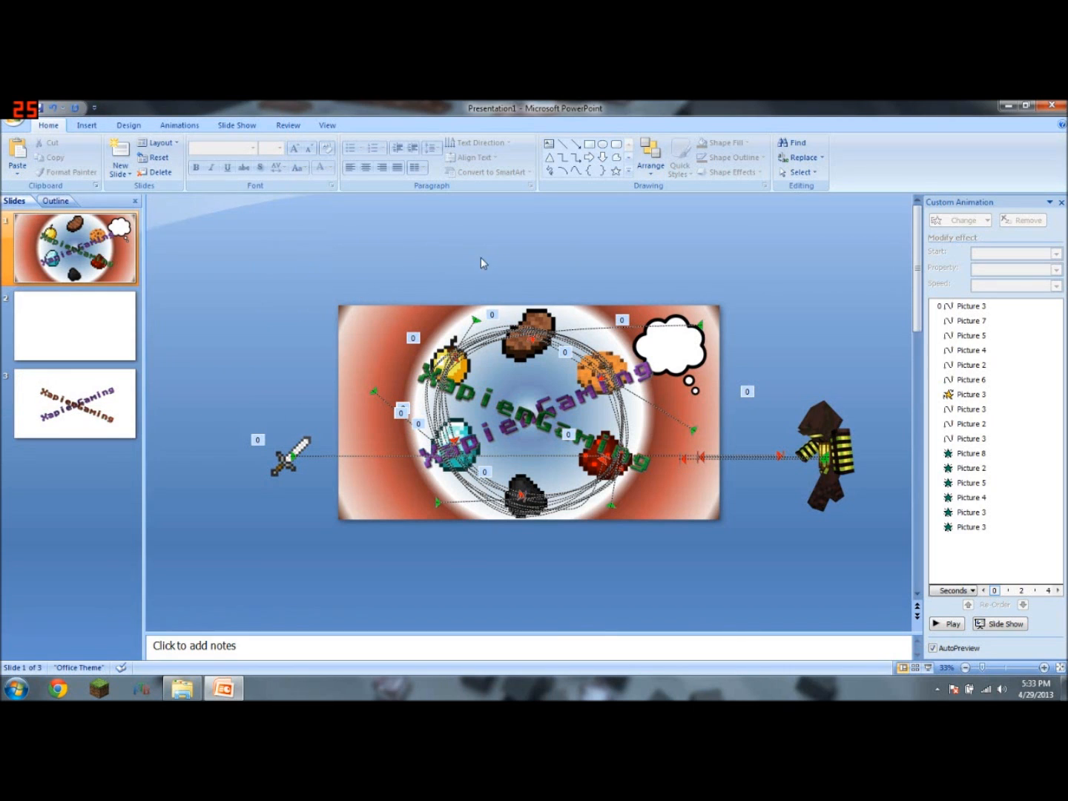